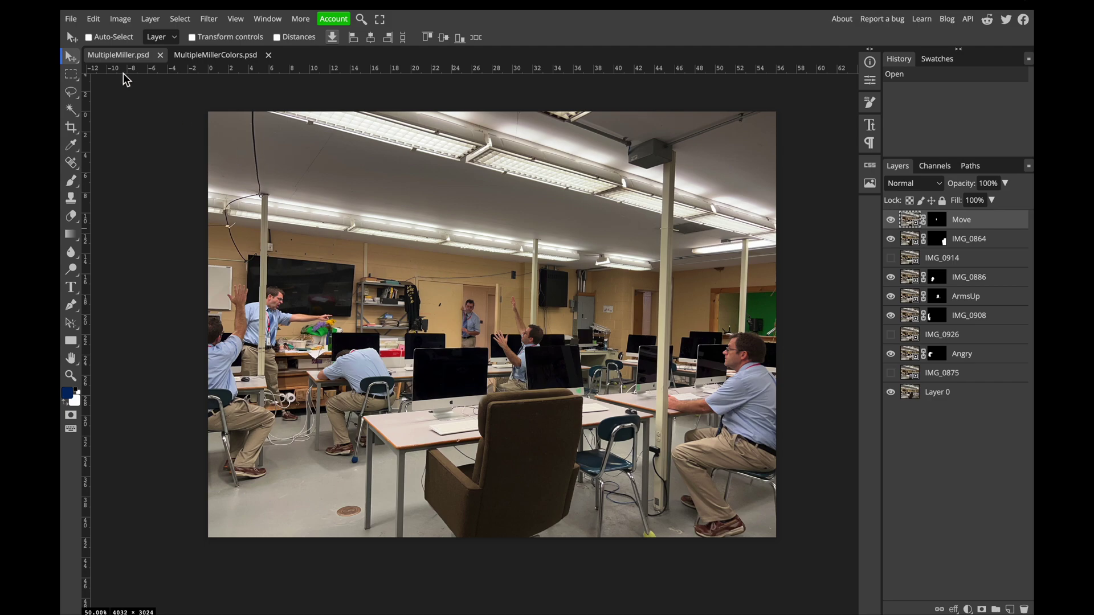
- Start opening a file and browse to the MultiplicityPhotoEdit folder
left_click(74, 19)
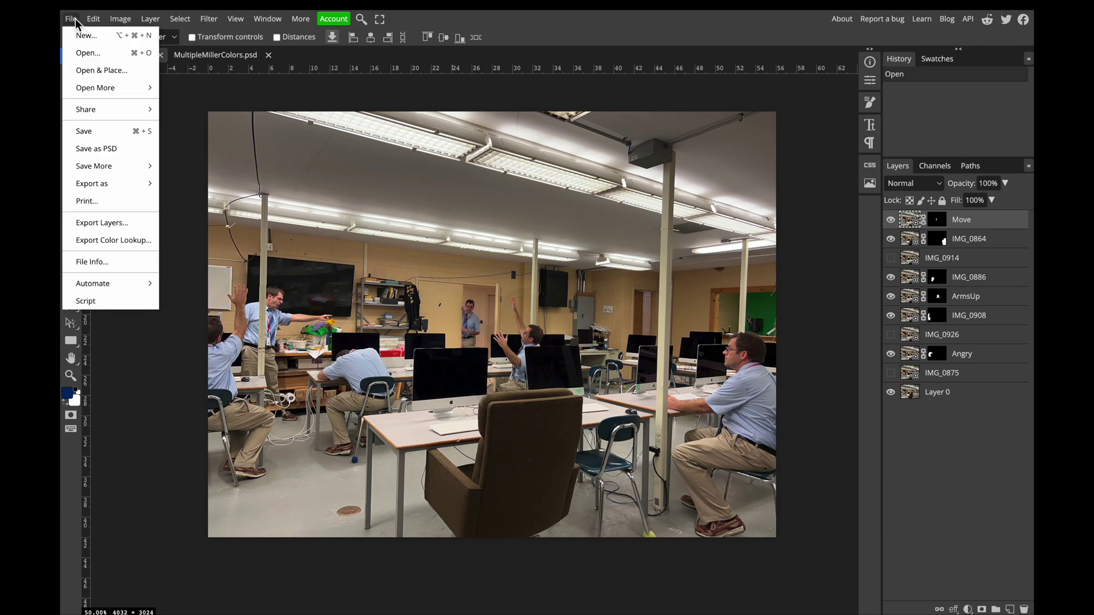
left_click(91, 53)
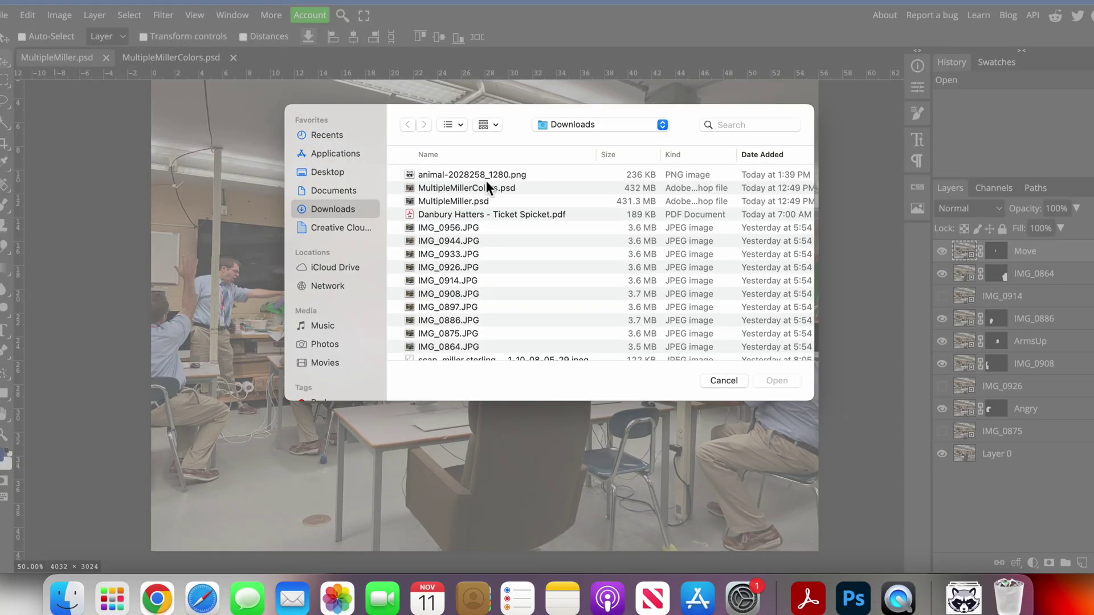
key("super+shift+d")
double_click(467, 178)
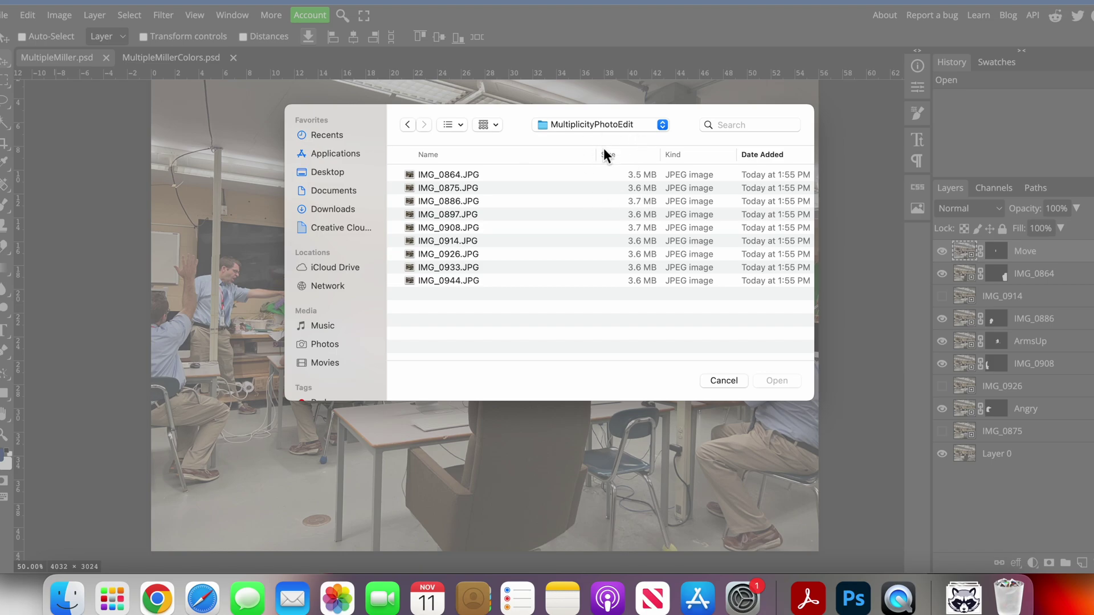
- Preview the classroom photos from IMG_0864.JPG onward and open IMG_0944.JPG as the base document
left_click(469, 175)
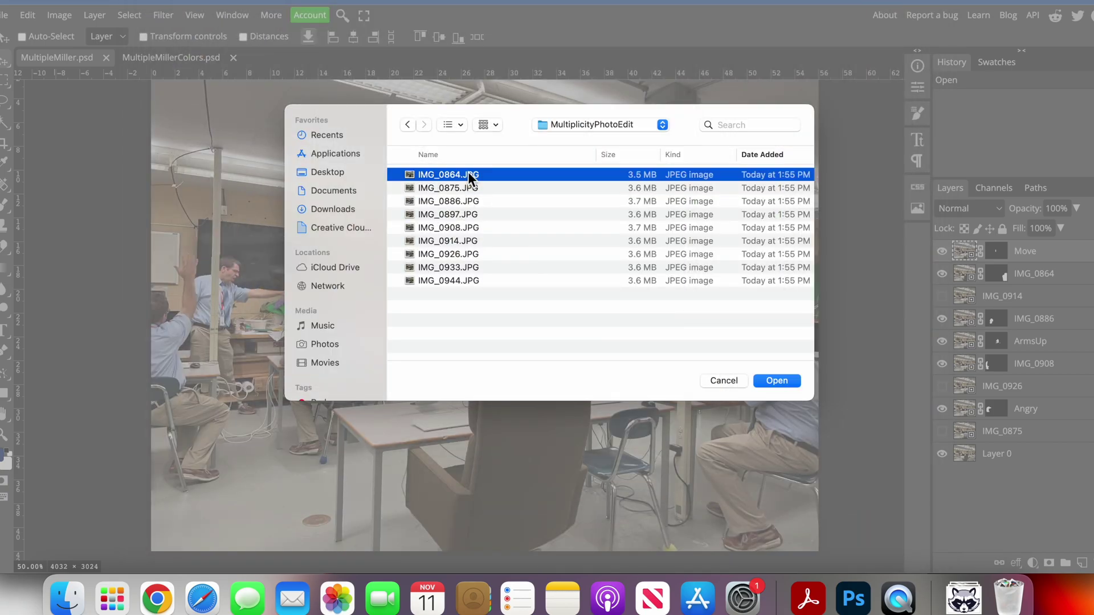
key("Down")
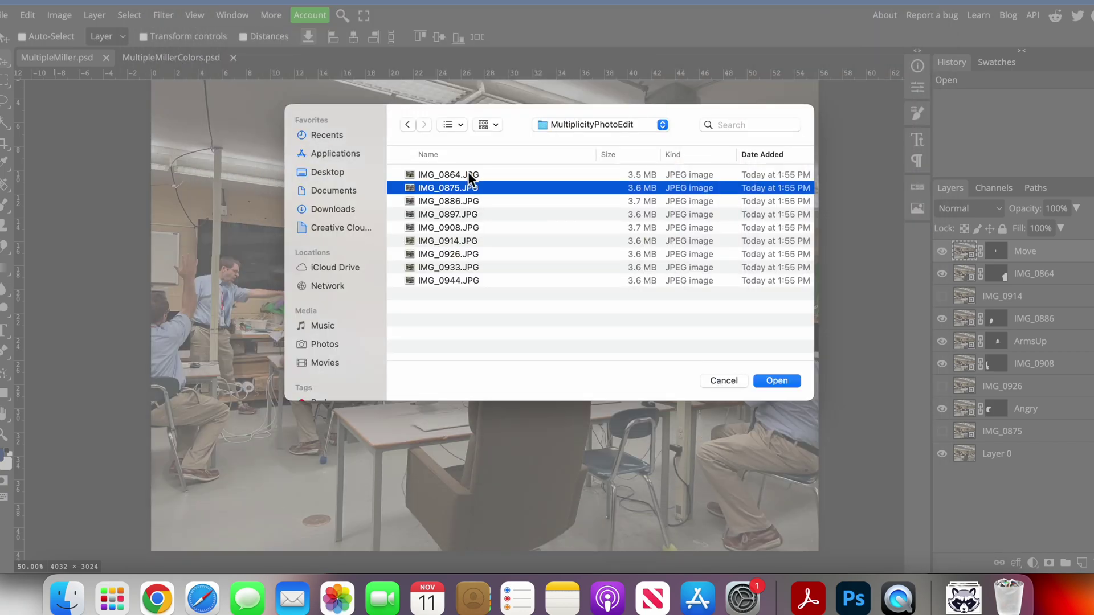
key("Down")
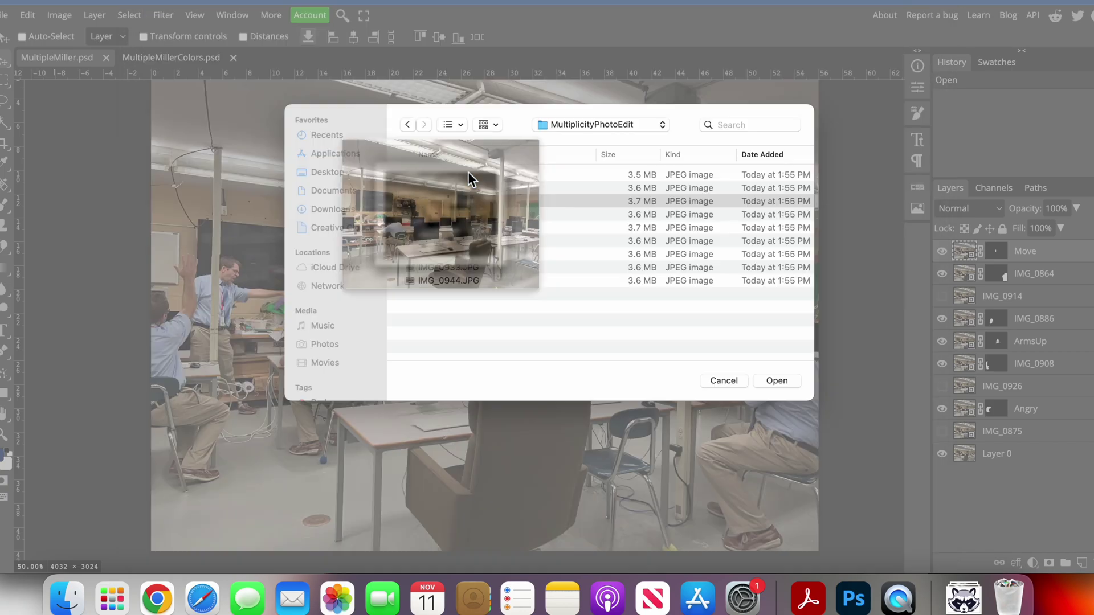
key("Down")
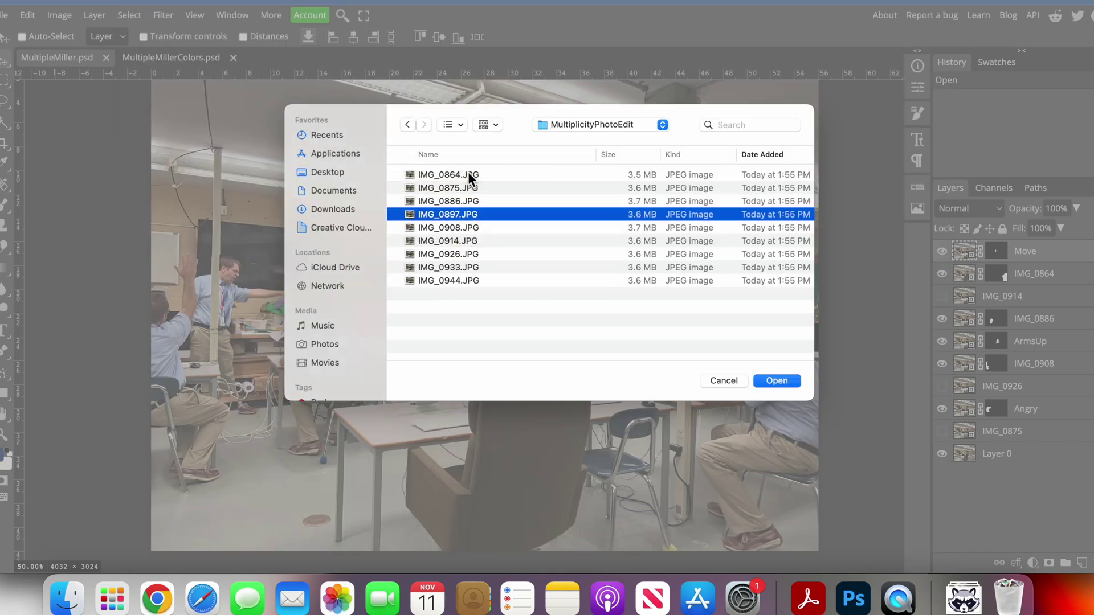
key("Down")
key("Down")
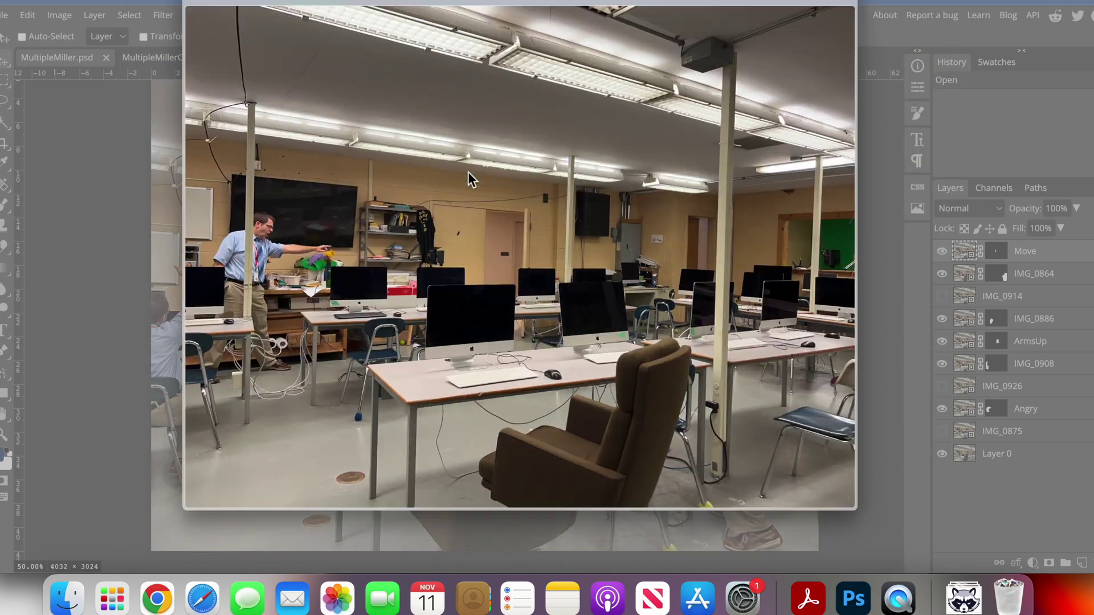
key("Down")
key("Down")
key("Down")
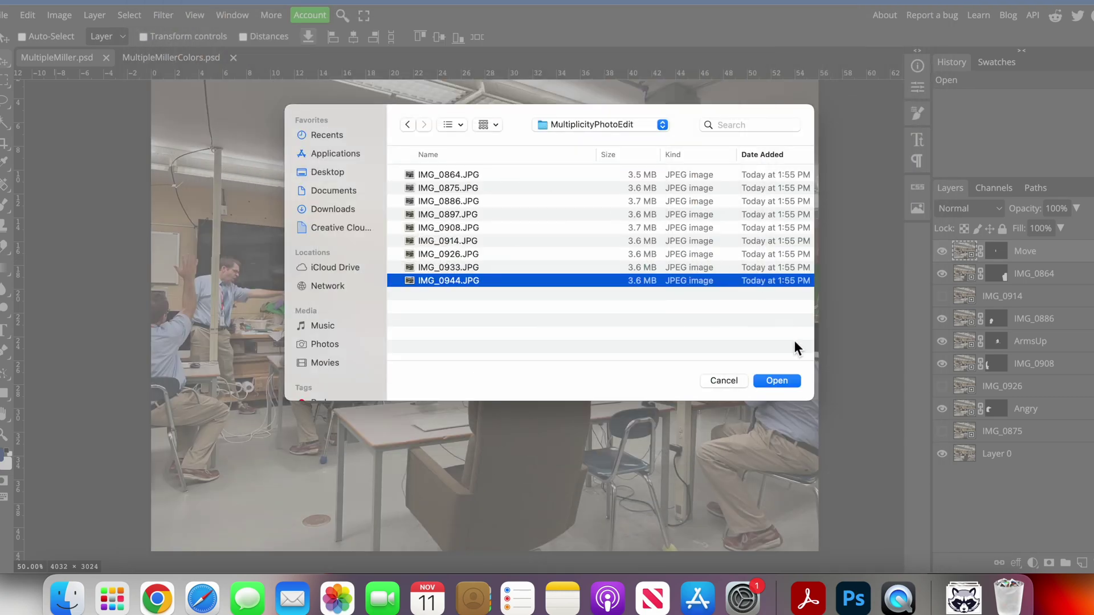
left_click(778, 380)
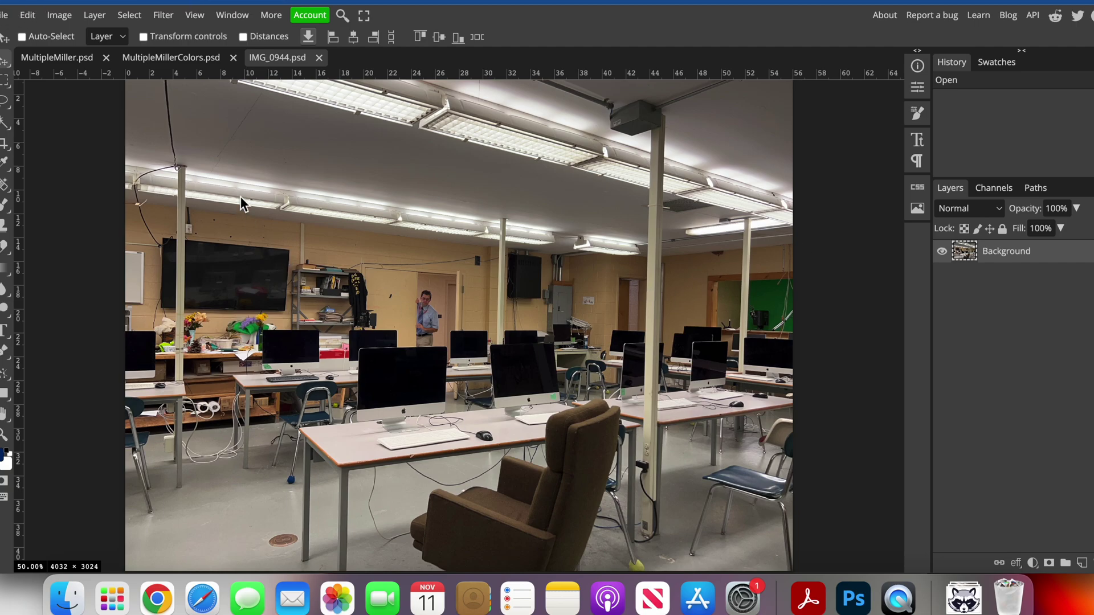
- Place the eight photos IMG_0864.JPG through IMG_0933.JPG into the open document as separate layers
left_click(4, 16)
left_click(39, 74)
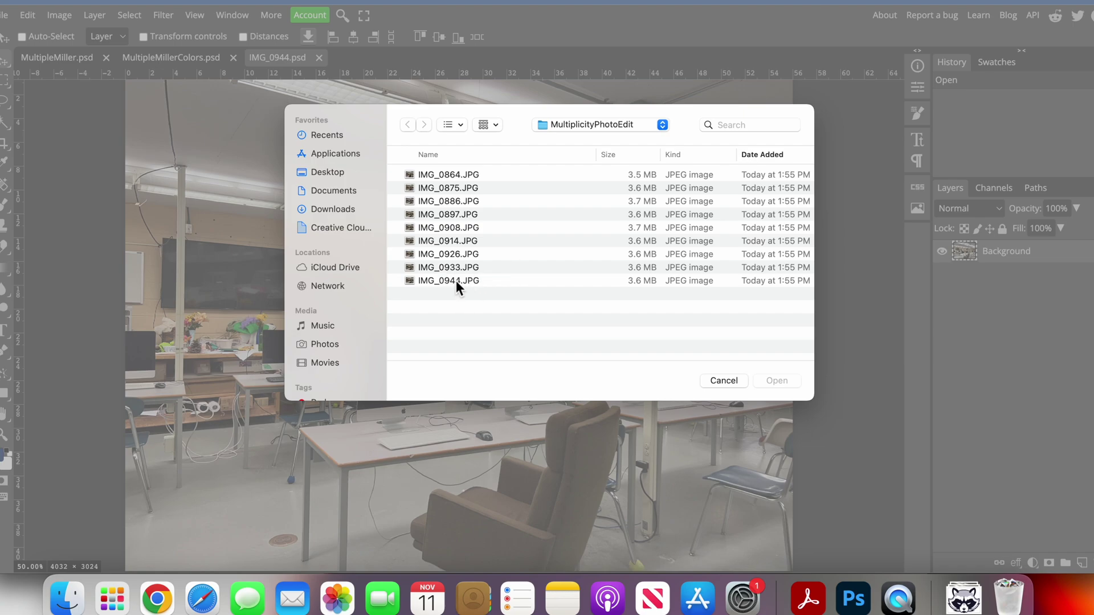
left_click(467, 266)
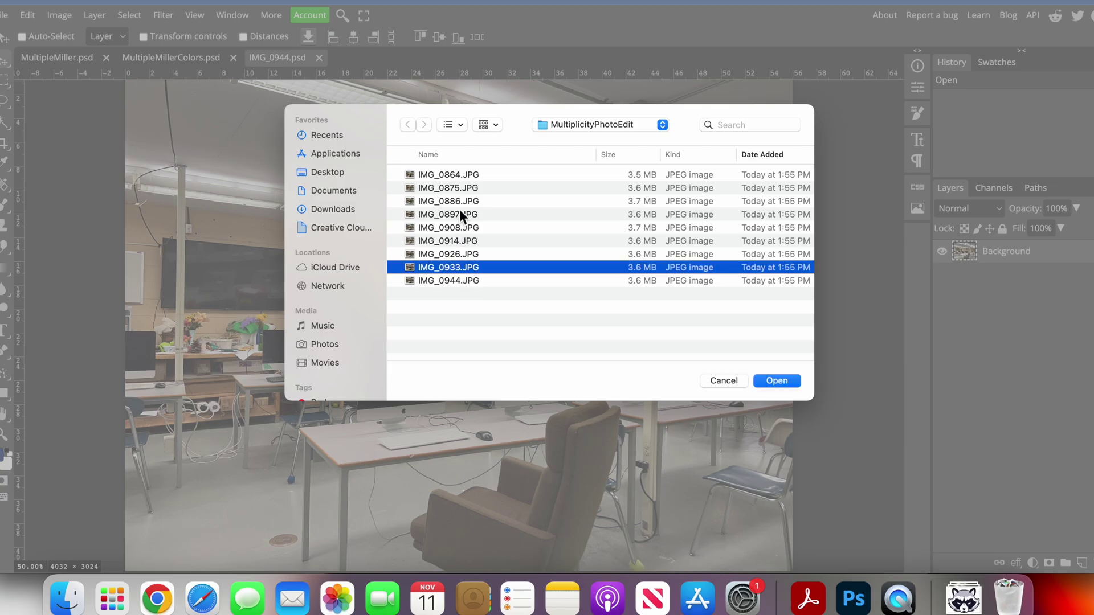
left_click(470, 174, "shift")
left_click(792, 382)
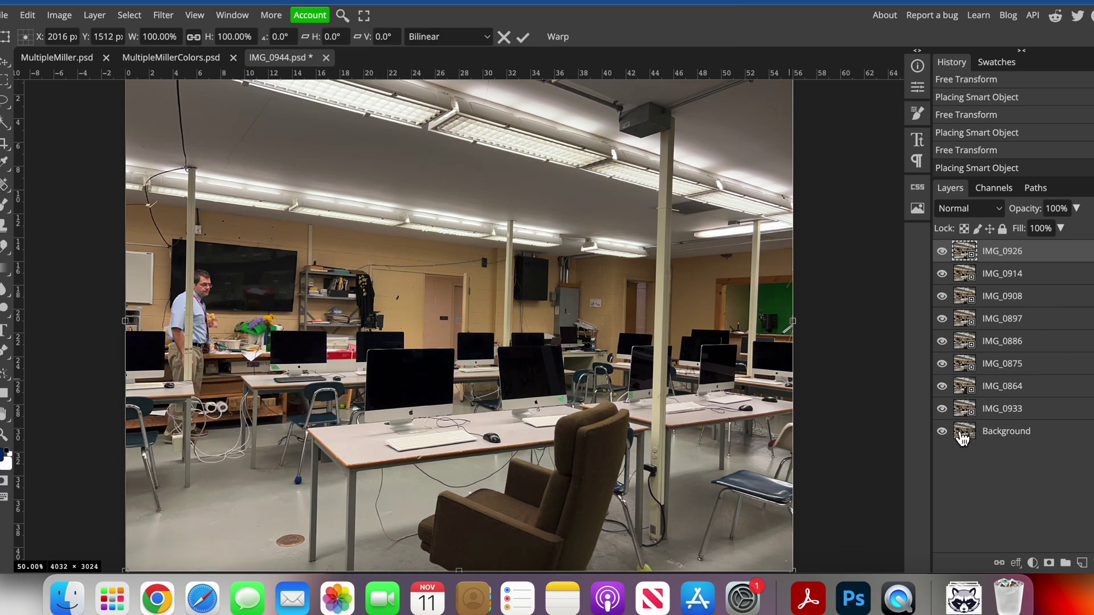
- Hide all eight placed photo layers so that only the Background layer stays shown
left_click(946, 408)
left_click(946, 386)
left_click(944, 364)
left_click(944, 342)
left_click(944, 318)
left_click(943, 297)
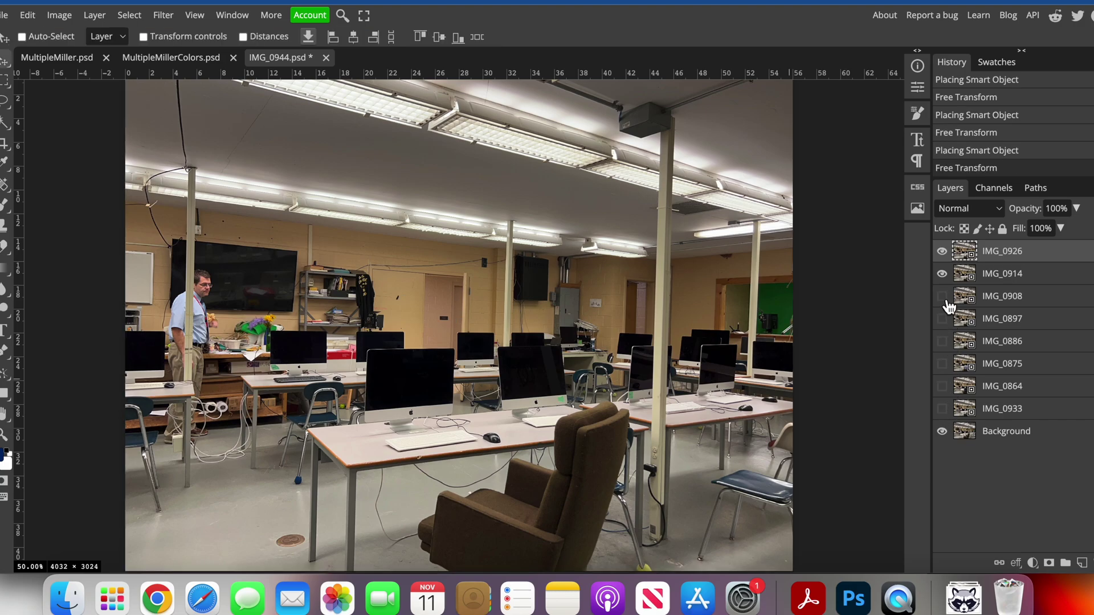
left_click(943, 274)
left_click(943, 253)
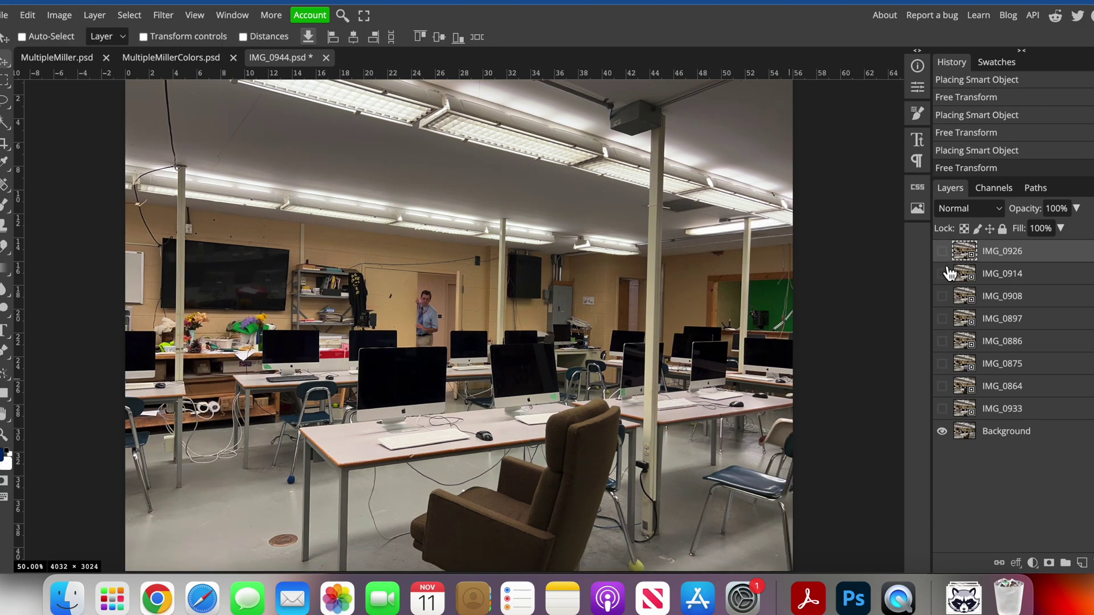
- Toggle the visibility of the individual photo layers and the Background to compare the camera framing between shots
left_click(942, 274)
left_click(943, 252)
left_click(943, 274)
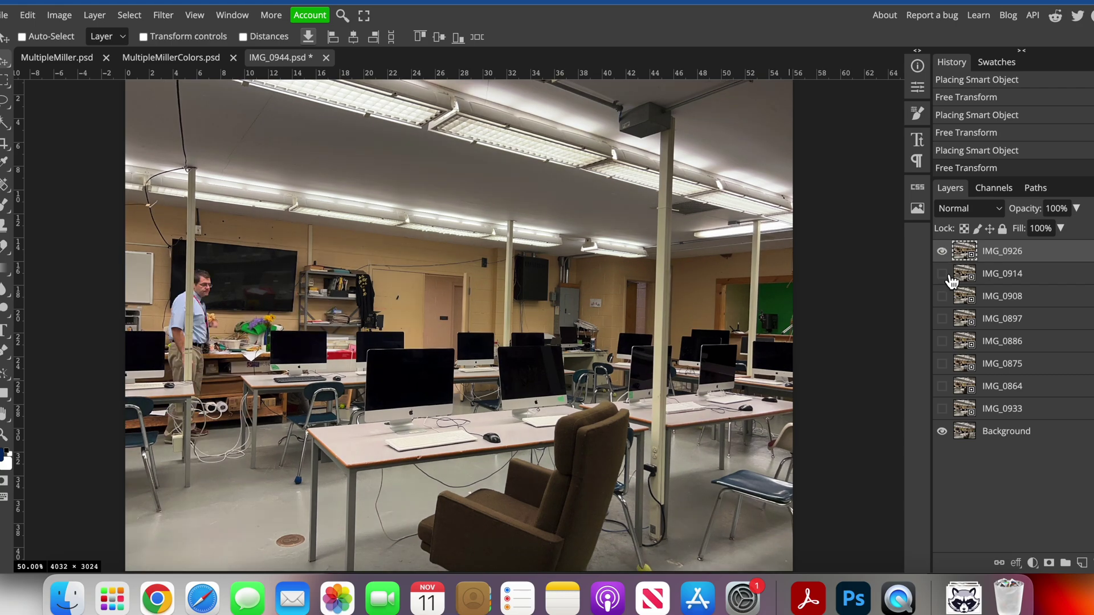
left_click(942, 252)
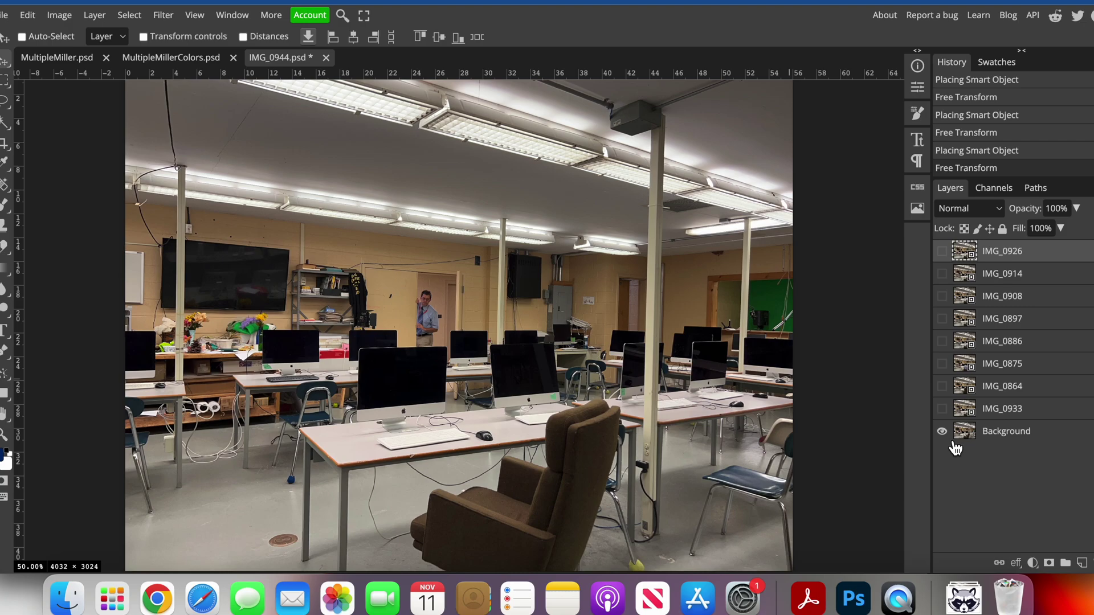
left_click(949, 413)
left_click(951, 416)
left_click(948, 392)
left_click(948, 392)
left_click(948, 367)
left_click(948, 365)
left_click(948, 347)
left_click(947, 348)
left_click(946, 324)
left_click(946, 324)
left_click(947, 410)
left_click(948, 410)
left_click(947, 410)
left_click(947, 410)
left_click(943, 433)
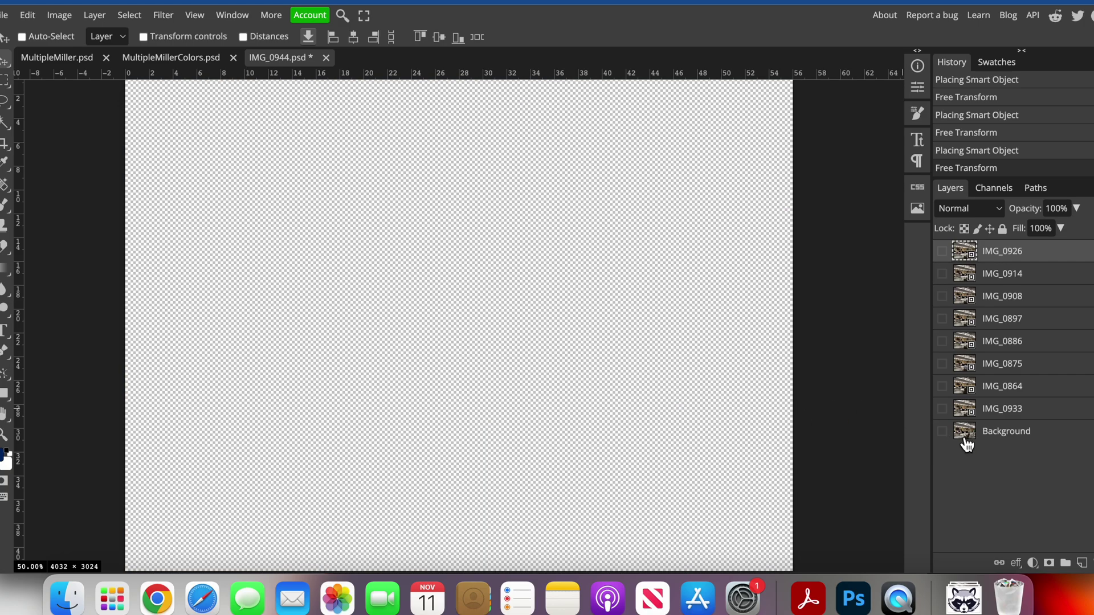
left_click(944, 433)
- Rename the Background layer to "Move" and place it at the top of the layer stack
double_click(999, 434)
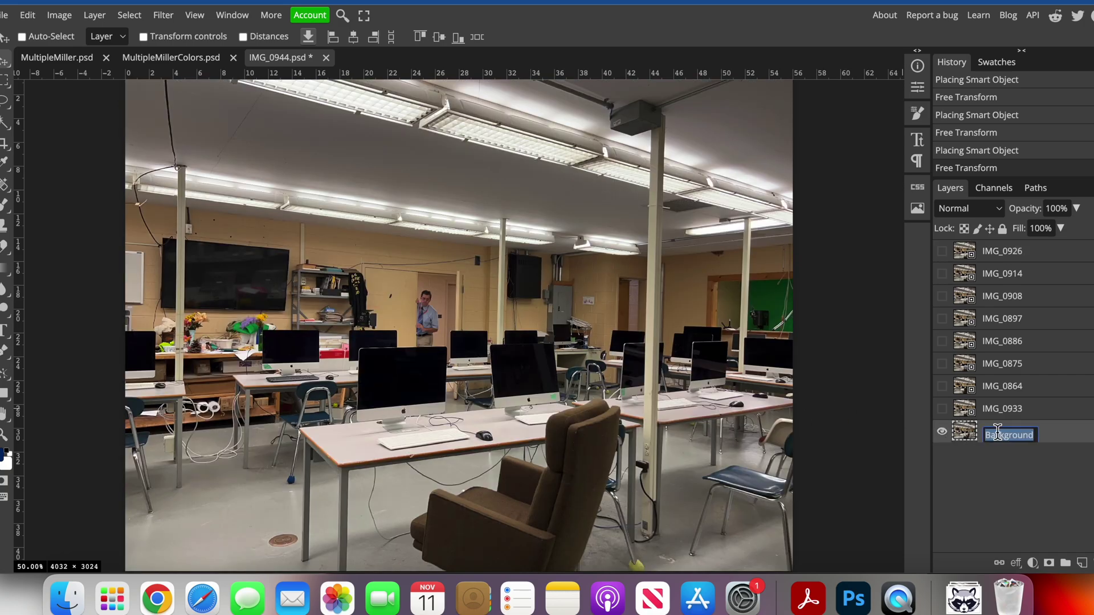
type("Move")
key("Return")
left_click_drag(1013, 434, 998, 240)
left_click_drag(1006, 434, 999, 241)
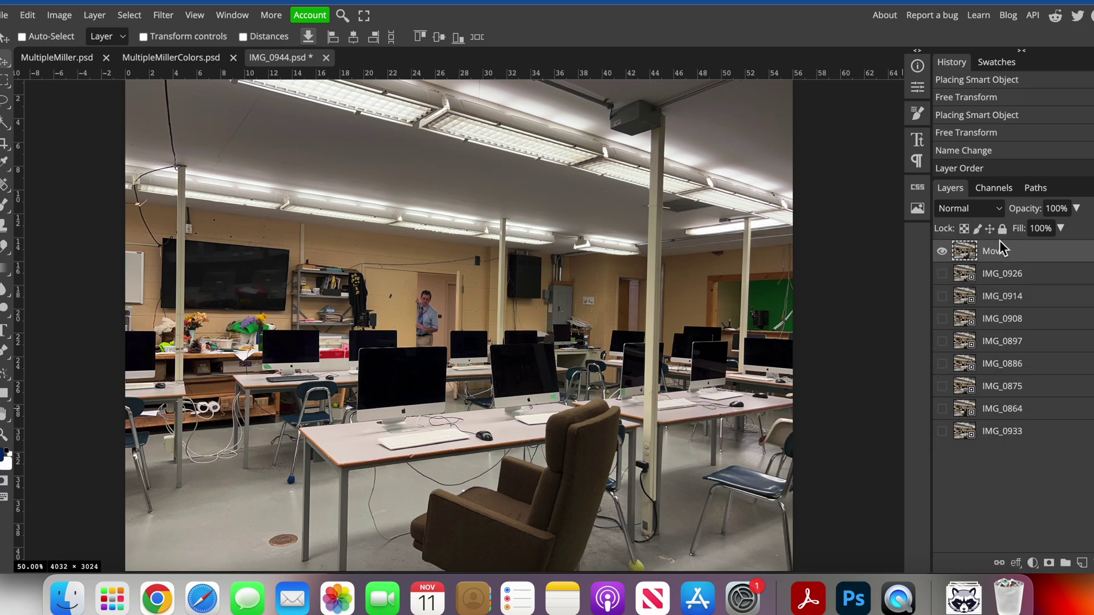
- Show the IMG_0933 layer and hide the Move layer
left_click(999, 432)
left_click(944, 435)
left_click(943, 252)
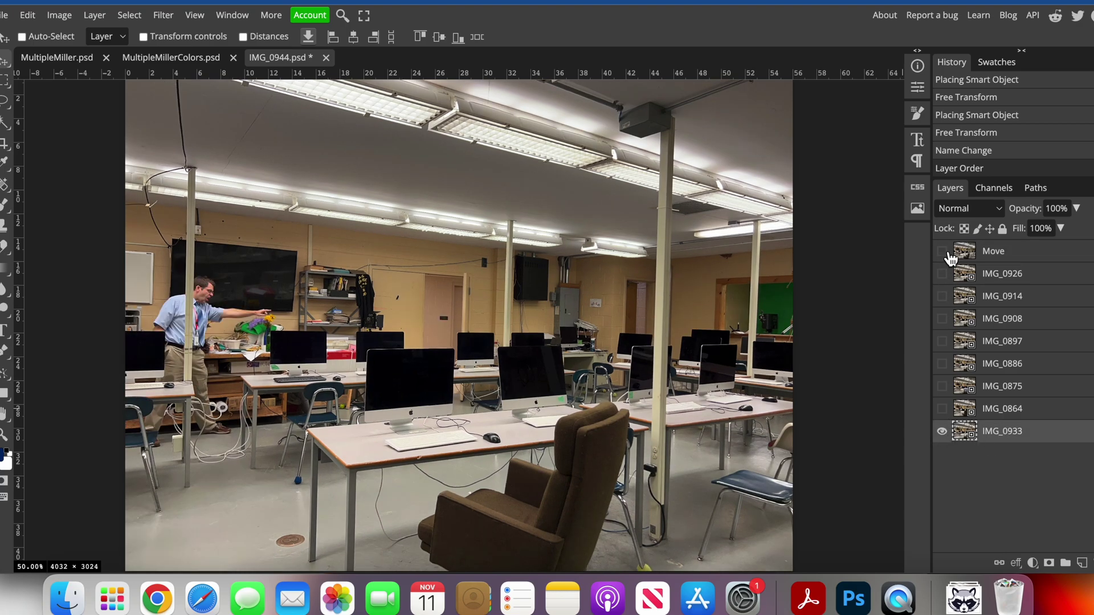
- Show the IMG_0864 layer, move it to the bottom of the stack, and hide IMG_0933
left_click(942, 409)
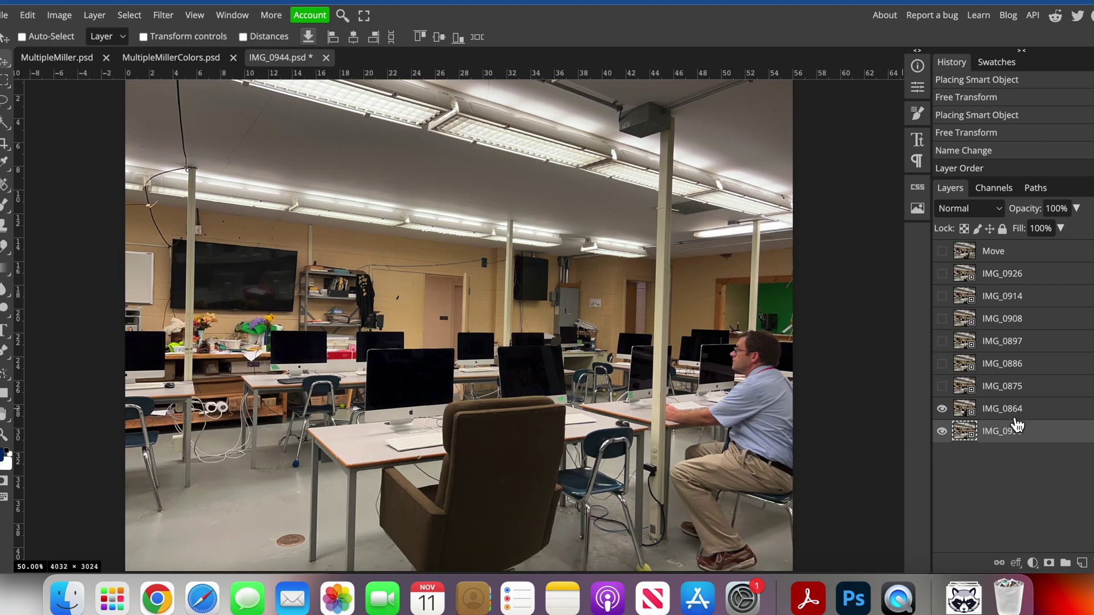
left_click_drag(1009, 419, 1006, 456)
left_click(942, 409)
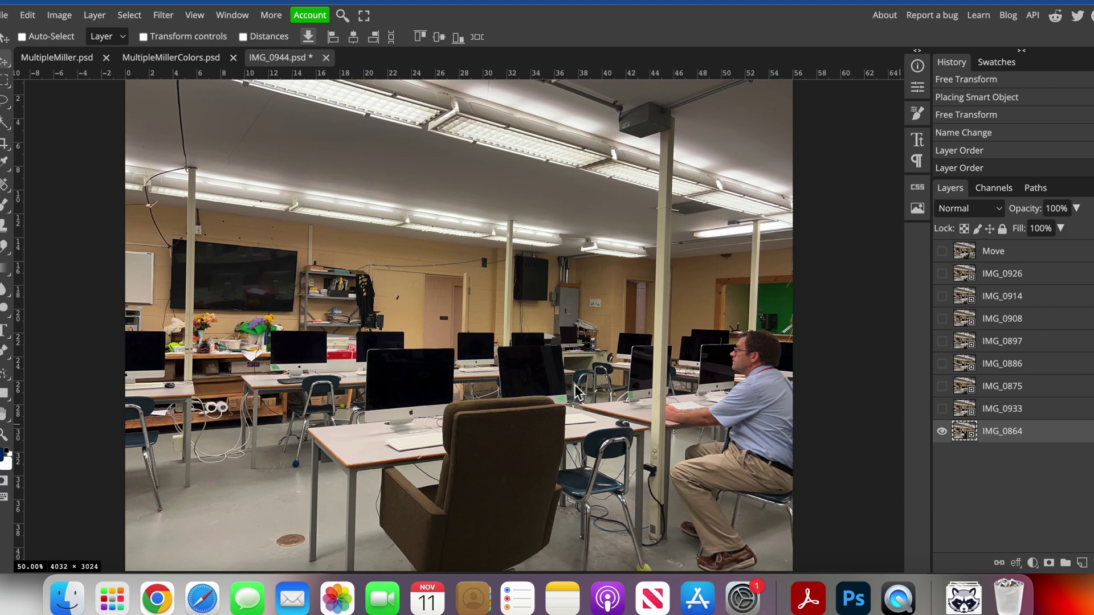
- Toggle IMG_0933 to compare it with IMG_0864 beneath, leaving it shown and selected for editing
left_click(944, 410)
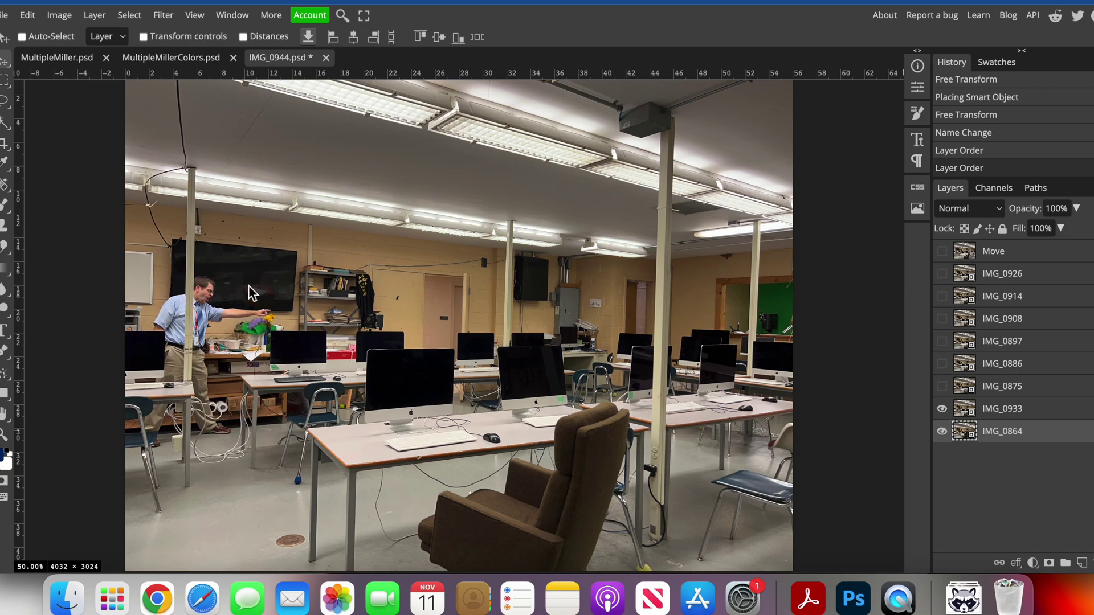
left_click(942, 409)
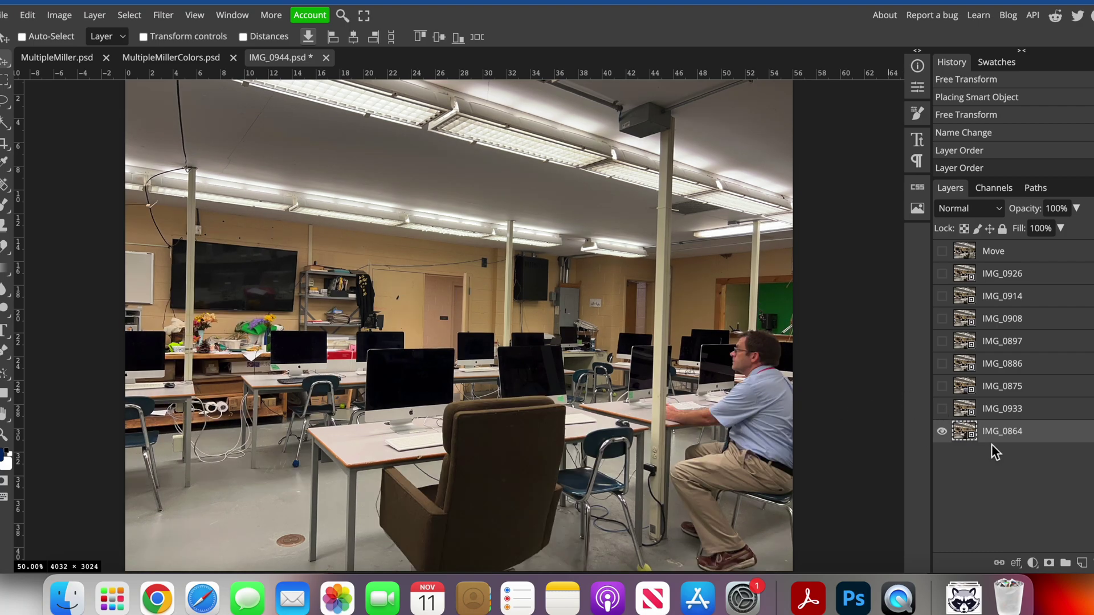
left_click(943, 411)
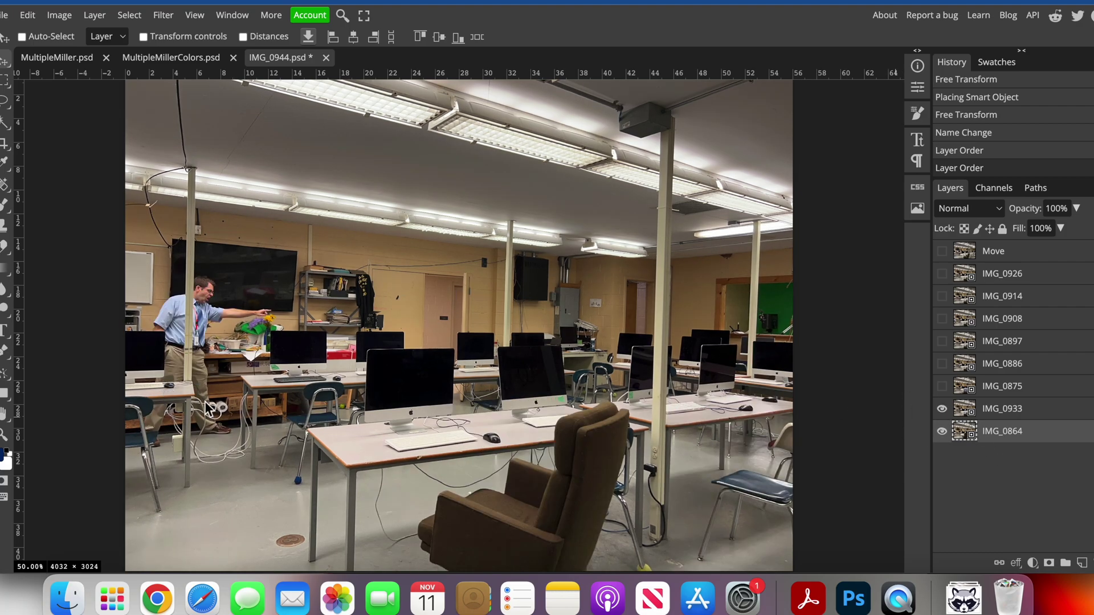
left_click(1009, 415)
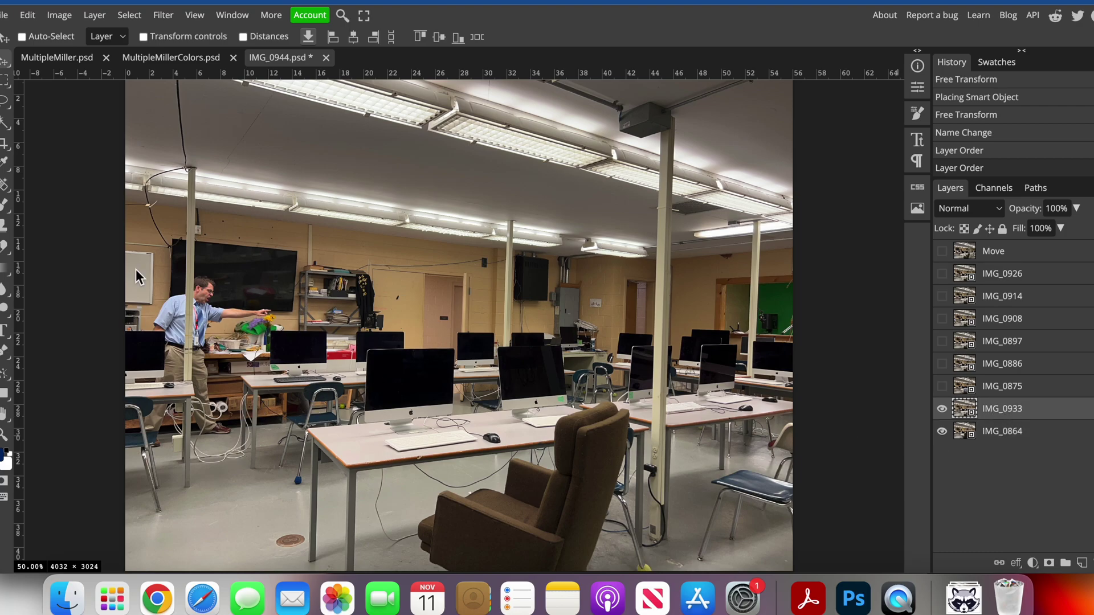
- Start a Quick Selection on the face of the pointing man in the IMG_0933 layer
right_click(5, 105)
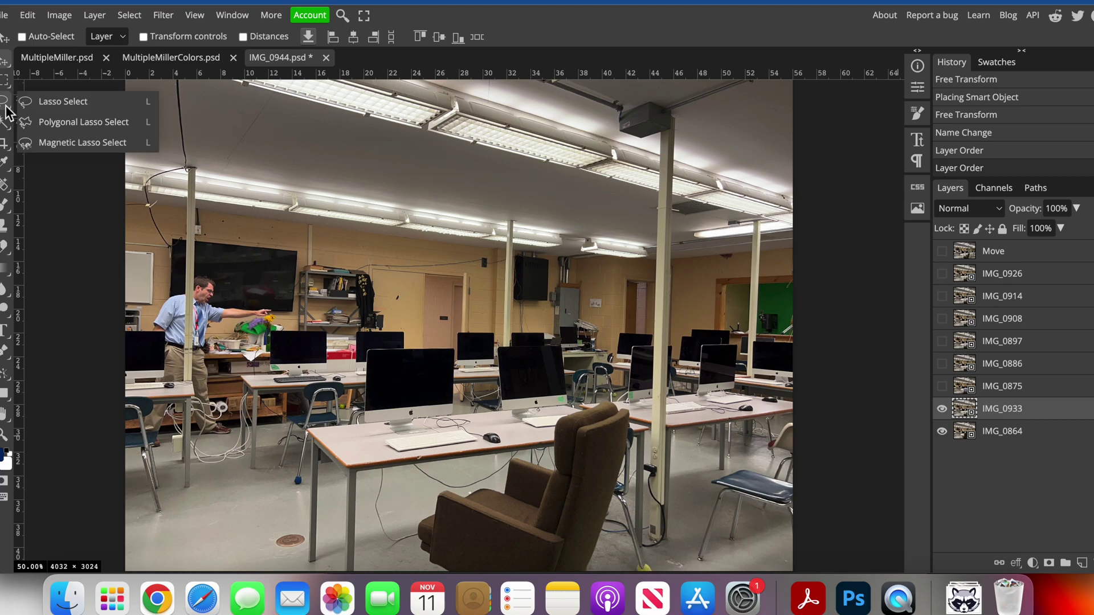
mouse_move(5, 121)
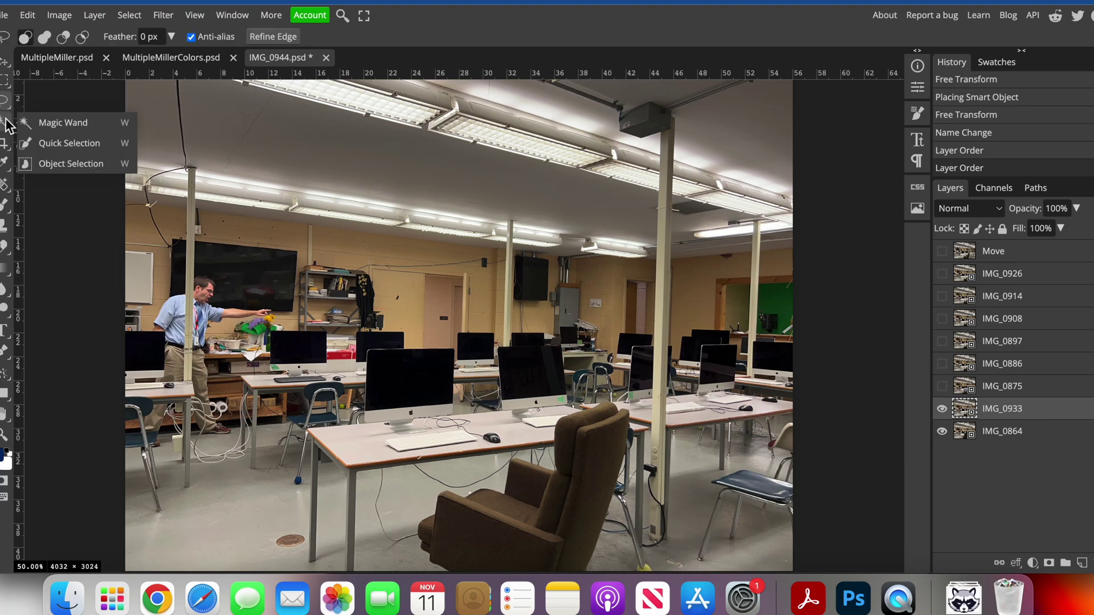
left_click(70, 143)
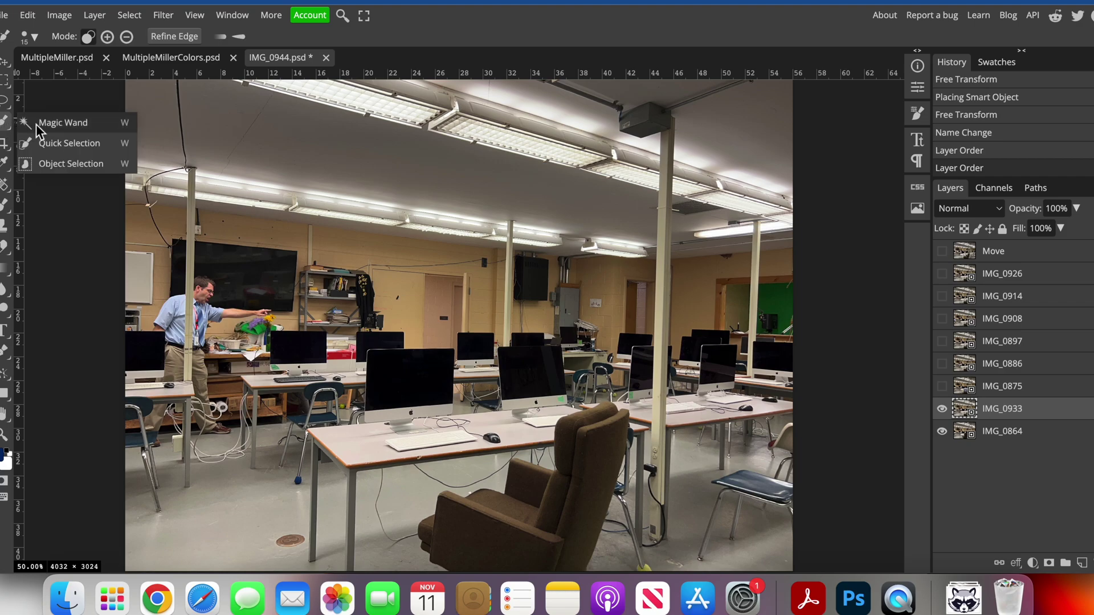
left_click(29, 143)
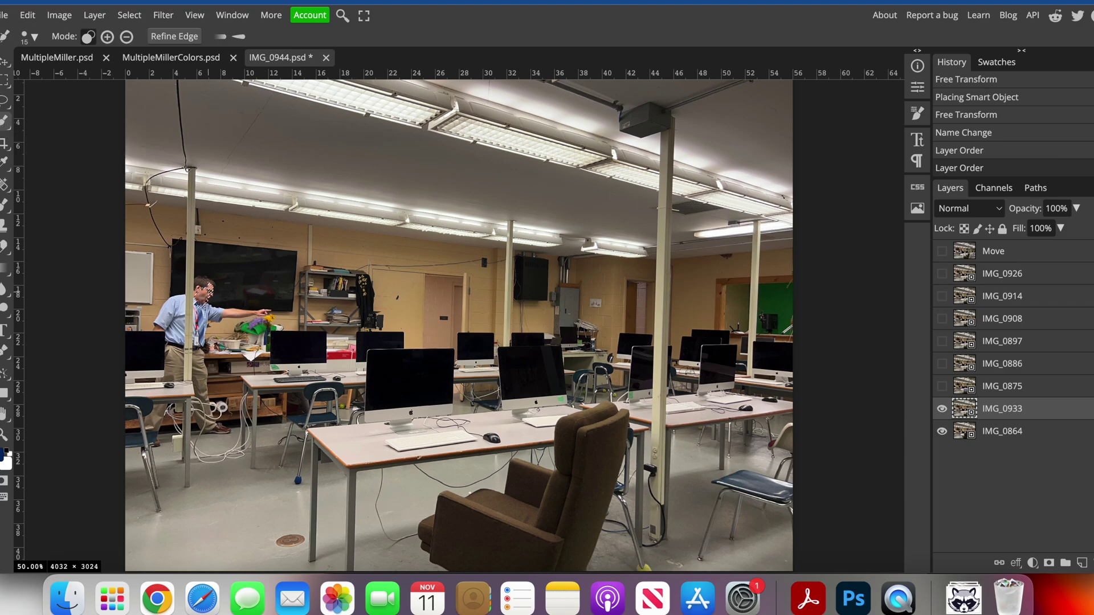
left_click(206, 290)
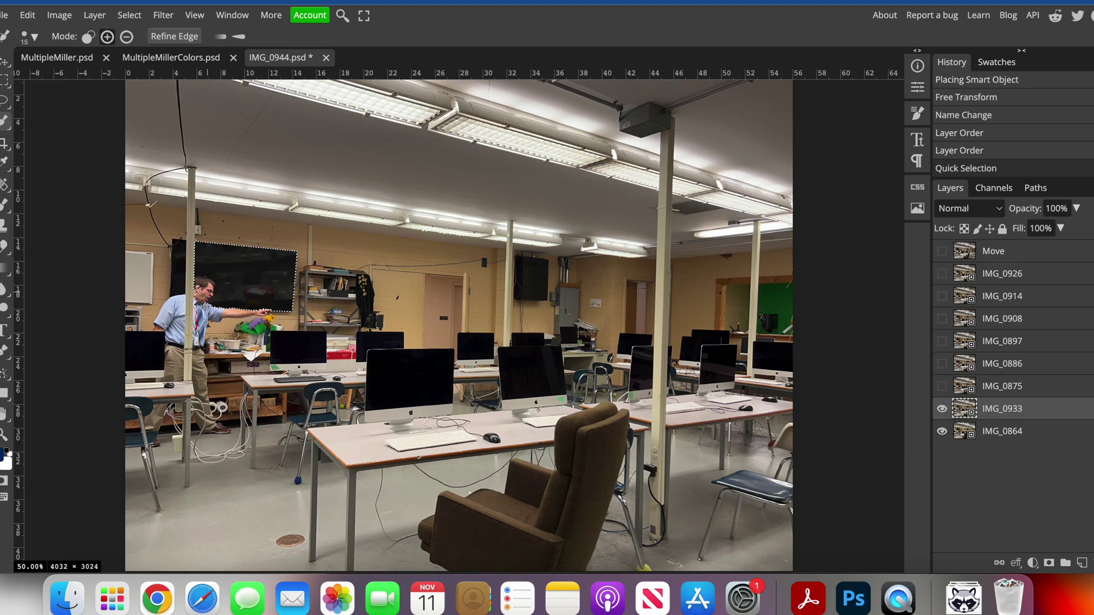
scroll(263, 274, "up", 5)
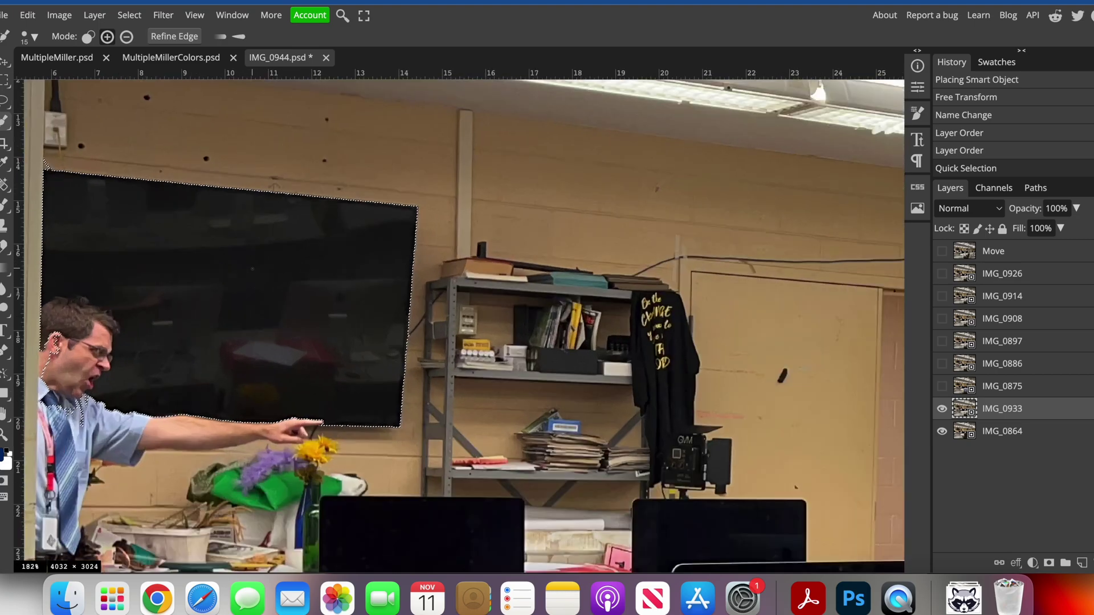
scroll(252, 268, "down", 2)
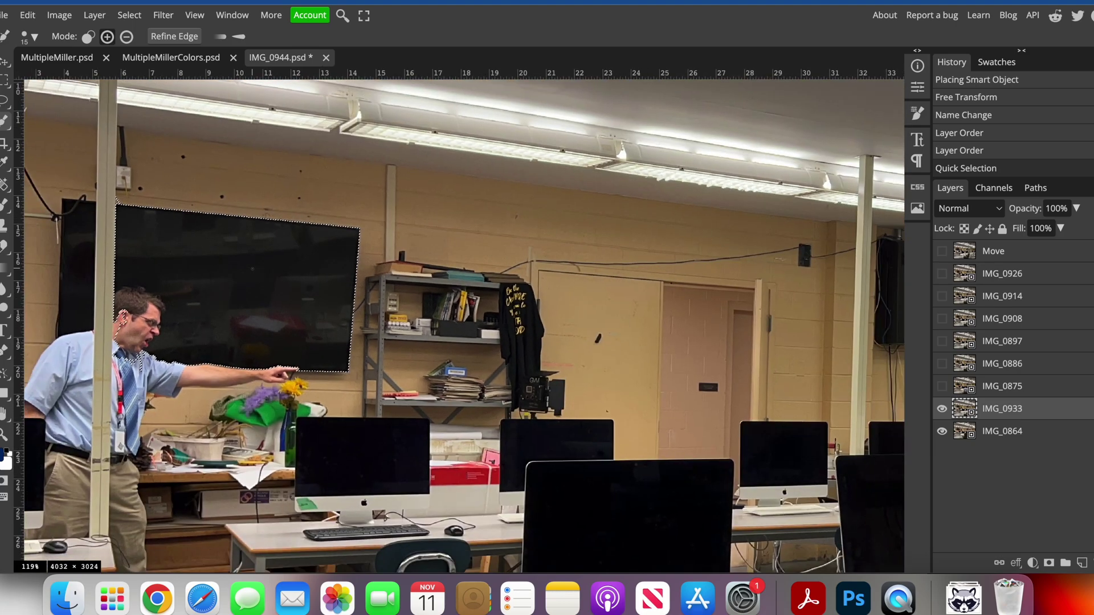
key("alt")
mouse_move(216, 310)
left_mouse_down()
mouse_move(205, 257)
mouse_move(182, 229)
left_mouse_up()
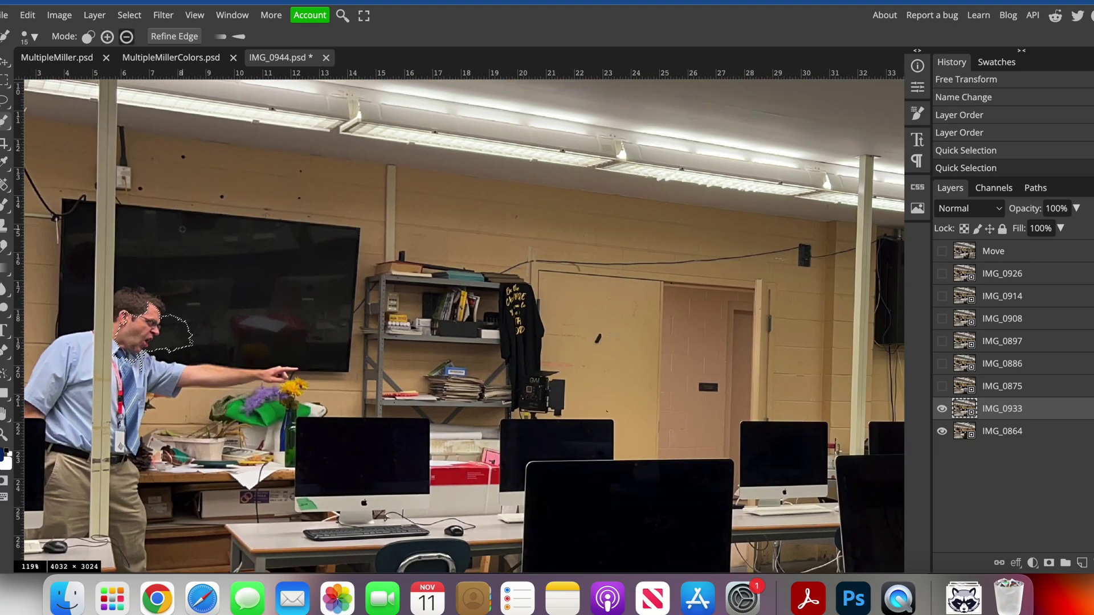
left_click(171, 332, "alt")
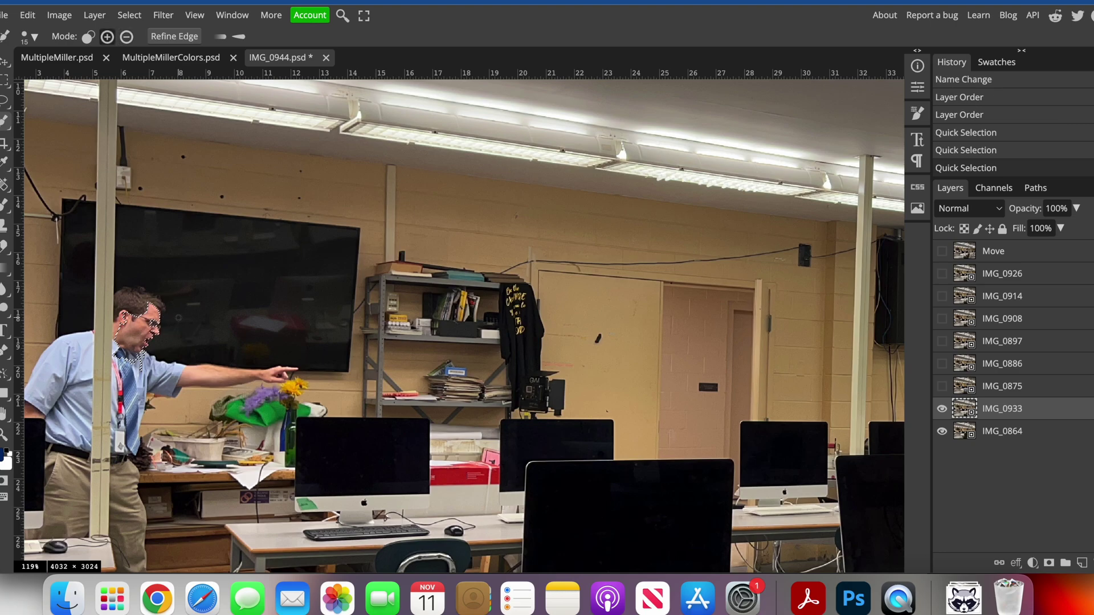
left_click_drag(288, 374, 291, 375)
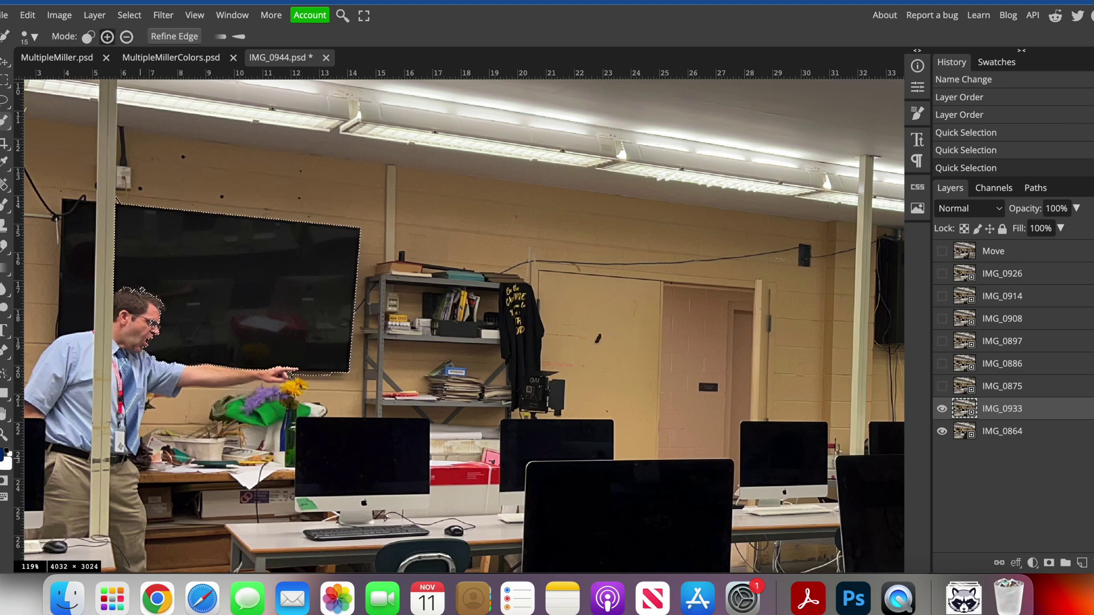
scroll(145, 428, "down", 6)
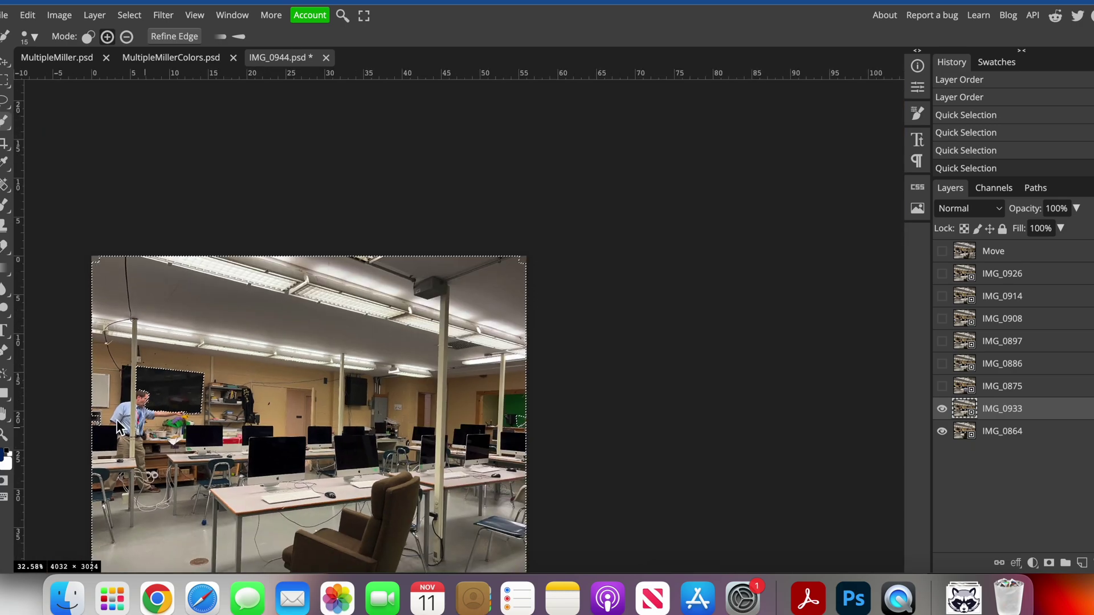
key("super+d")
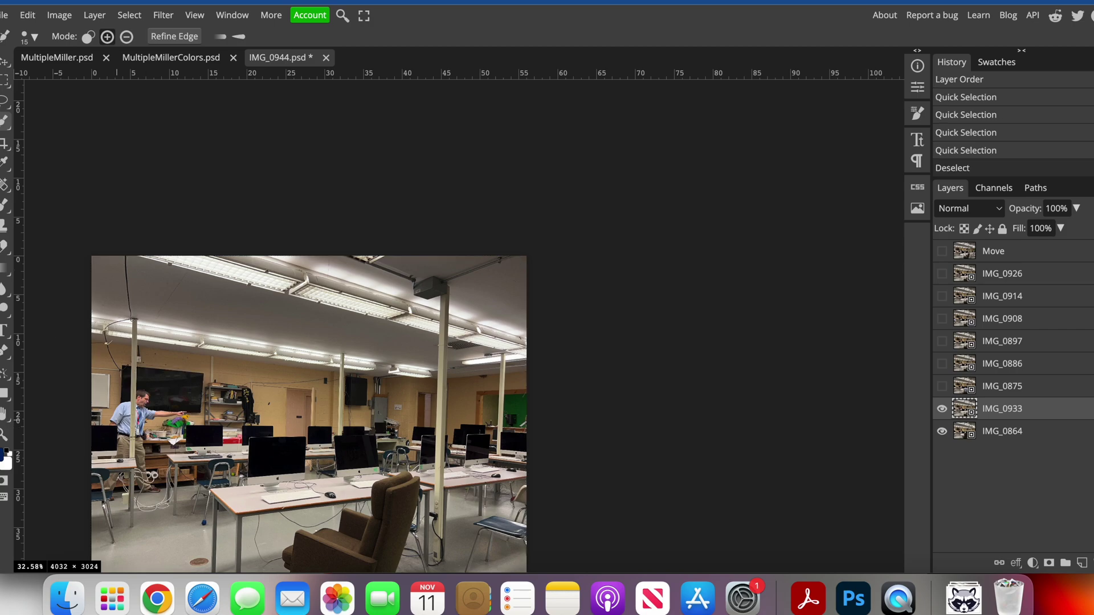
- Lasso loosely around the pointing man in the IMG_0933 layer and add a raster mask from that selection
left_click(5, 101)
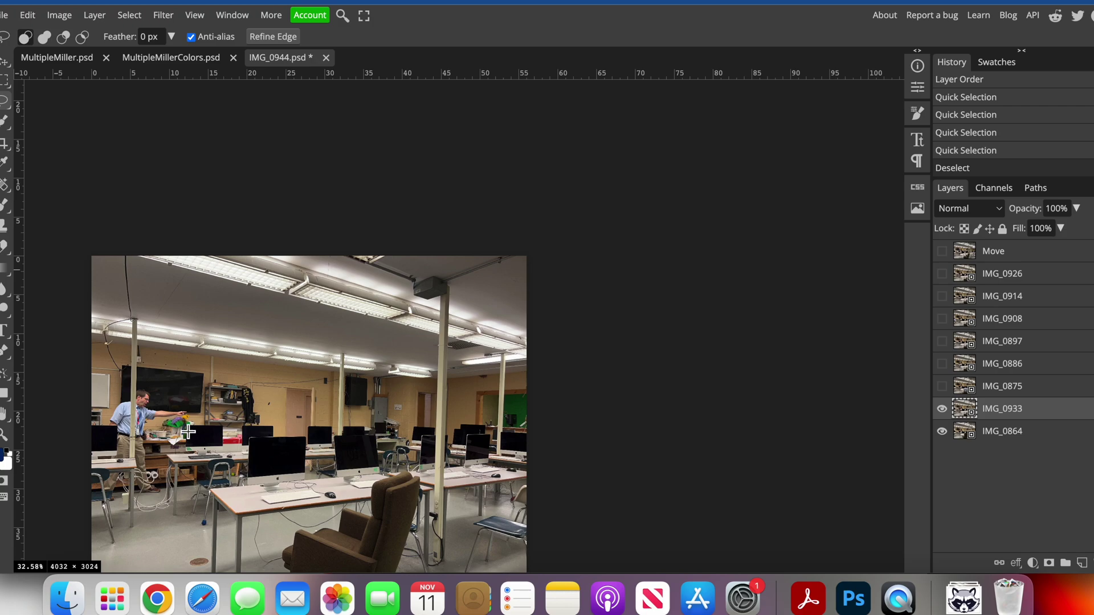
left_click_drag(188, 432, 359, 381)
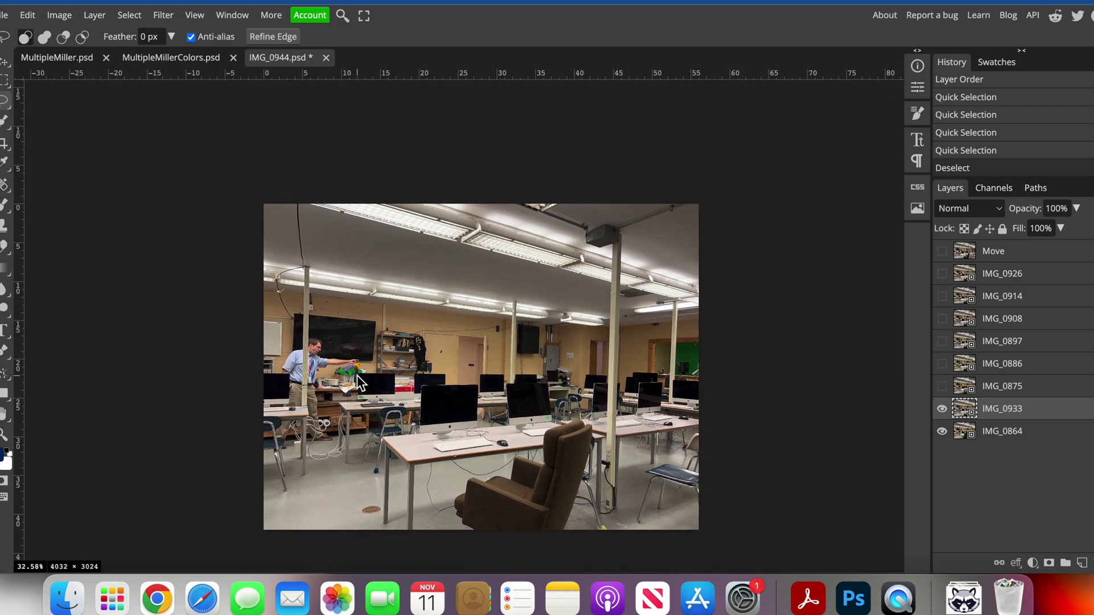
key("super+equal")
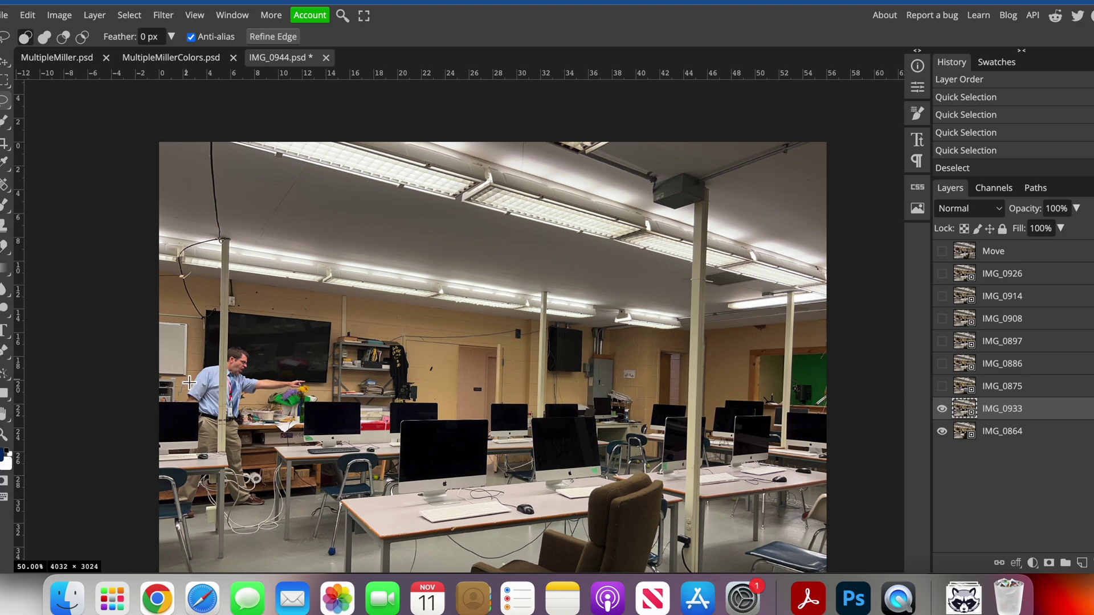
mouse_move(230, 350)
left_mouse_down()
mouse_move(253, 344)
mouse_move(267, 374)
mouse_move(319, 377)
mouse_move(323, 397)
mouse_move(258, 421)
mouse_move(274, 497)
mouse_move(265, 523)
mouse_move(244, 522)
mouse_move(224, 500)
mouse_move(197, 528)
mouse_move(163, 513)
mouse_move(188, 432)
mouse_move(186, 390)
left_mouse_up()
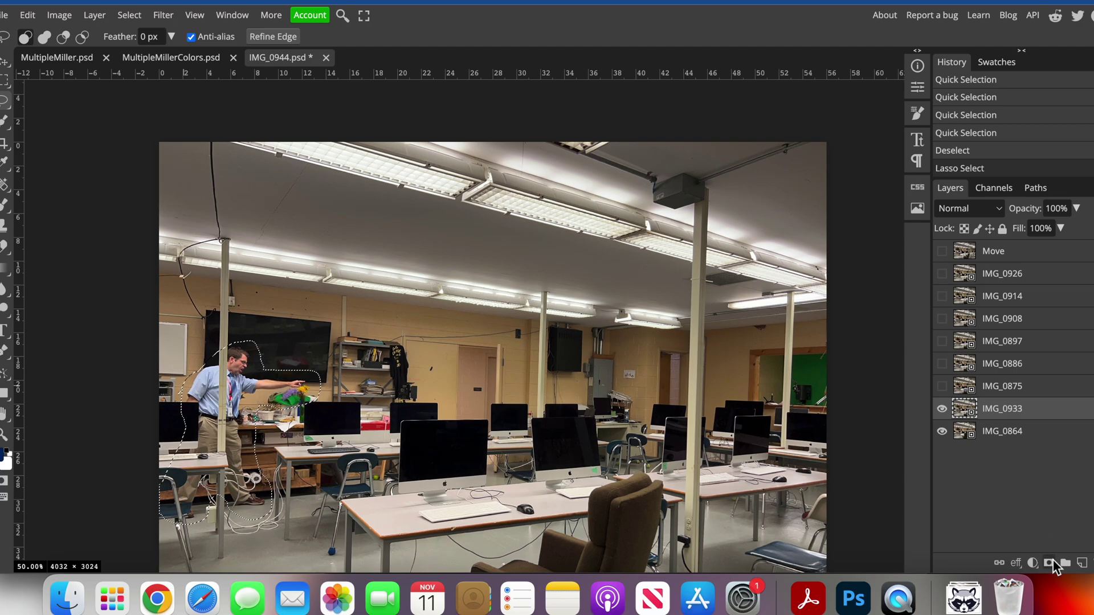
left_click(364, 16)
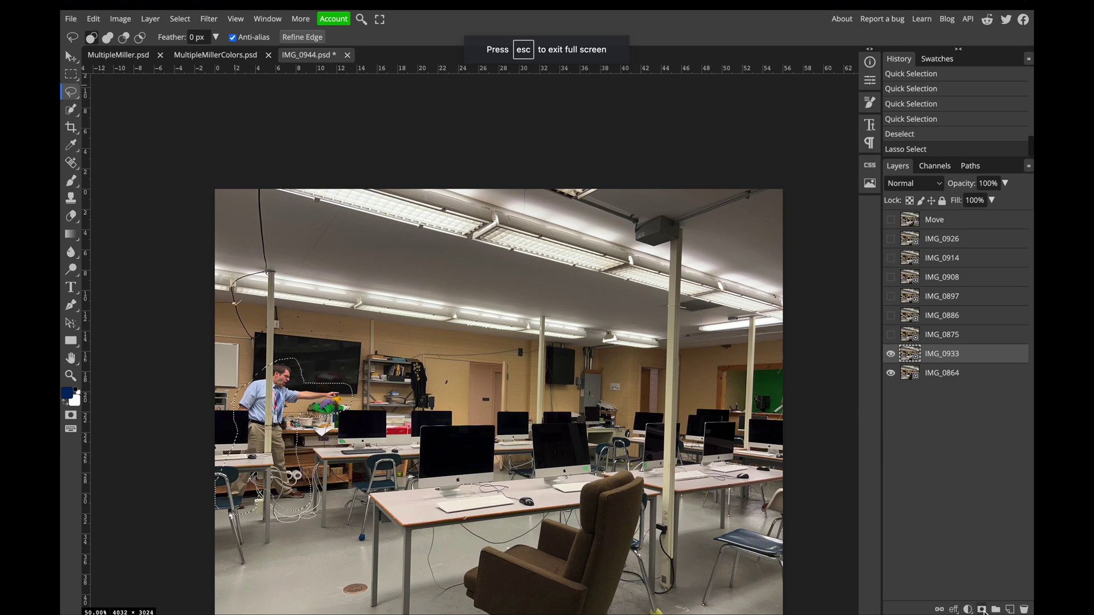
left_click(980, 609)
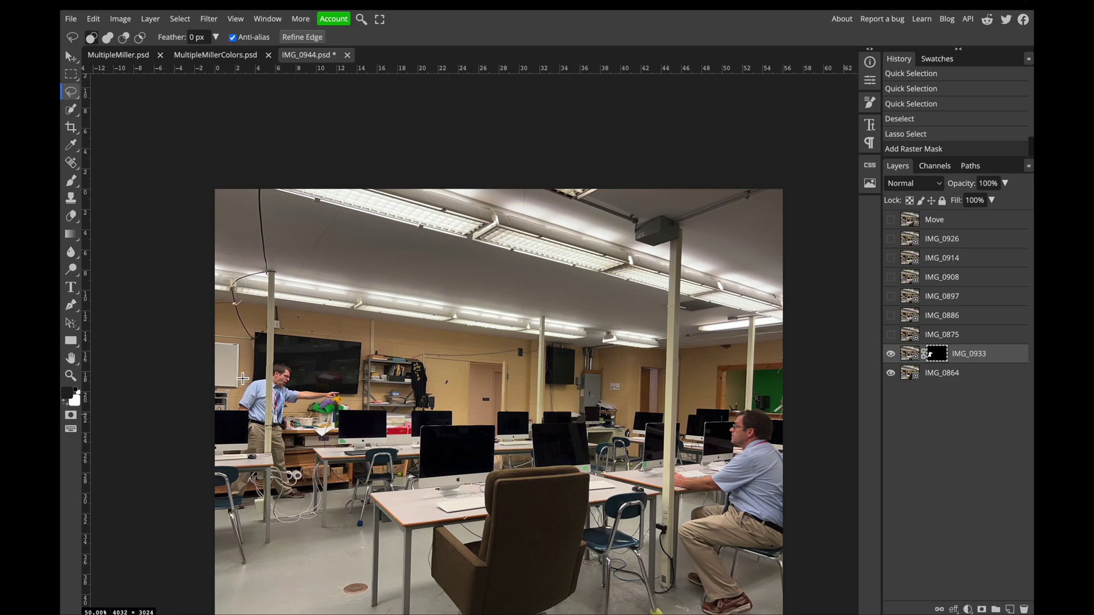
- Paint black with a 97 px brush on the IMG_0933 mask, over the wall area behind the pointing man's head
scroll(243, 379, "up", 5)
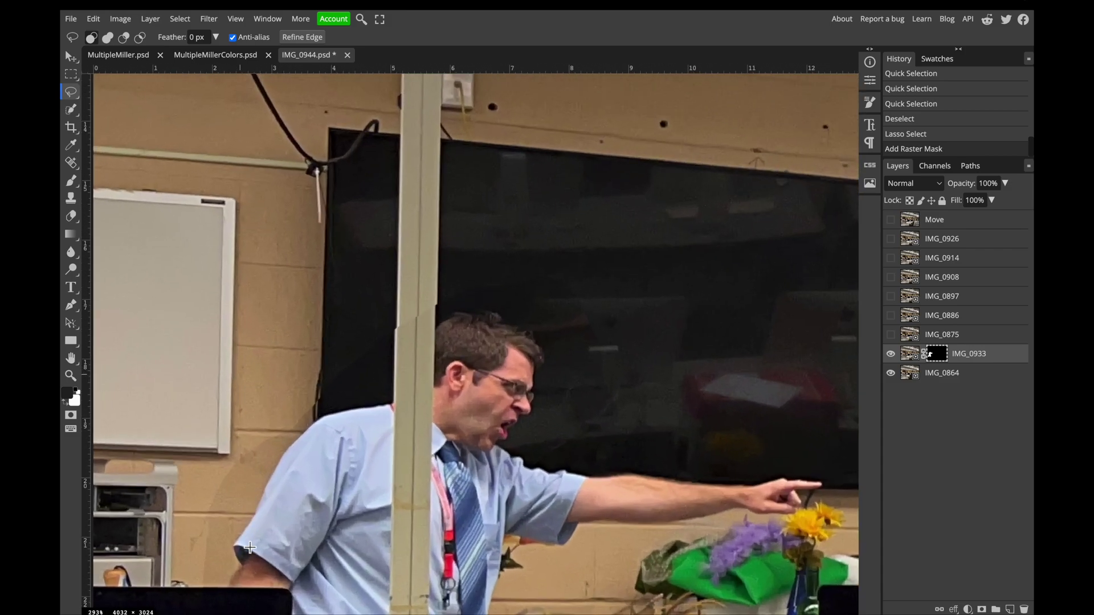
scroll(432, 513, "down", 3)
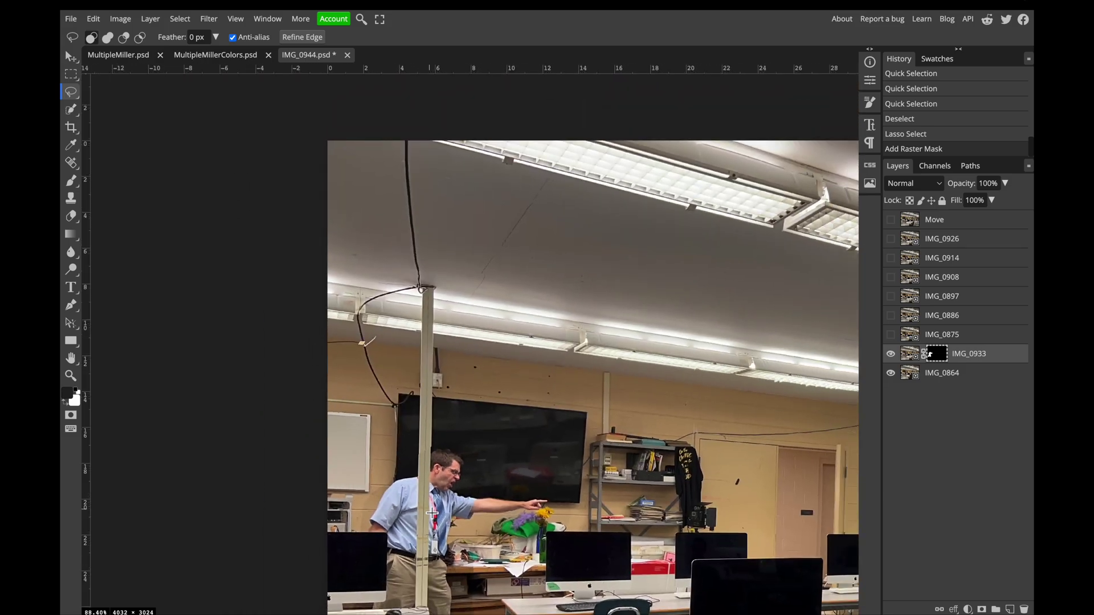
left_click_drag(432, 513, 338, 381)
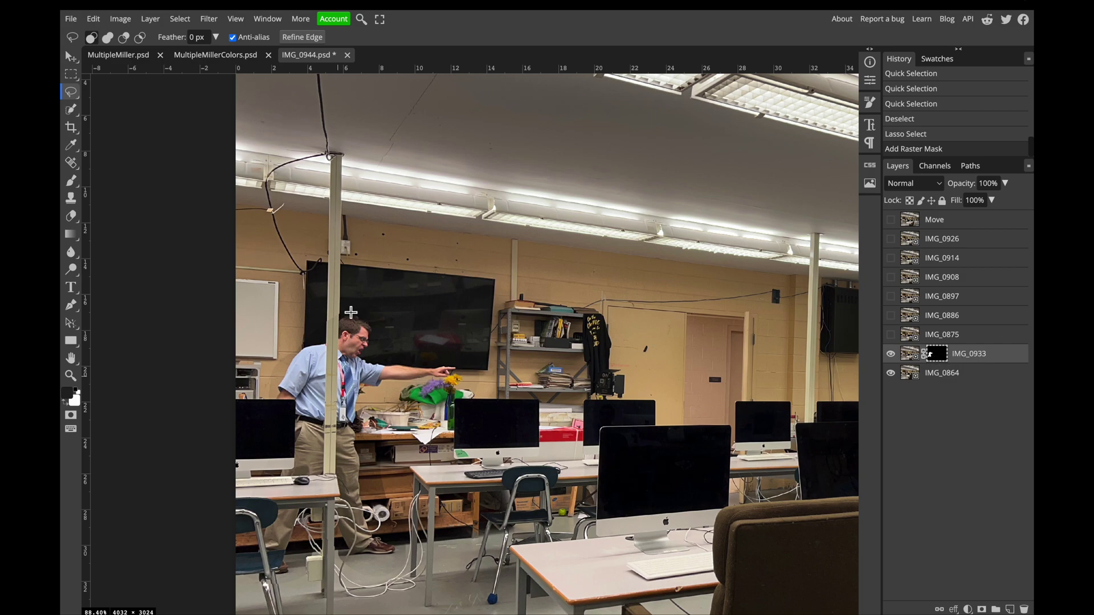
left_click(73, 184)
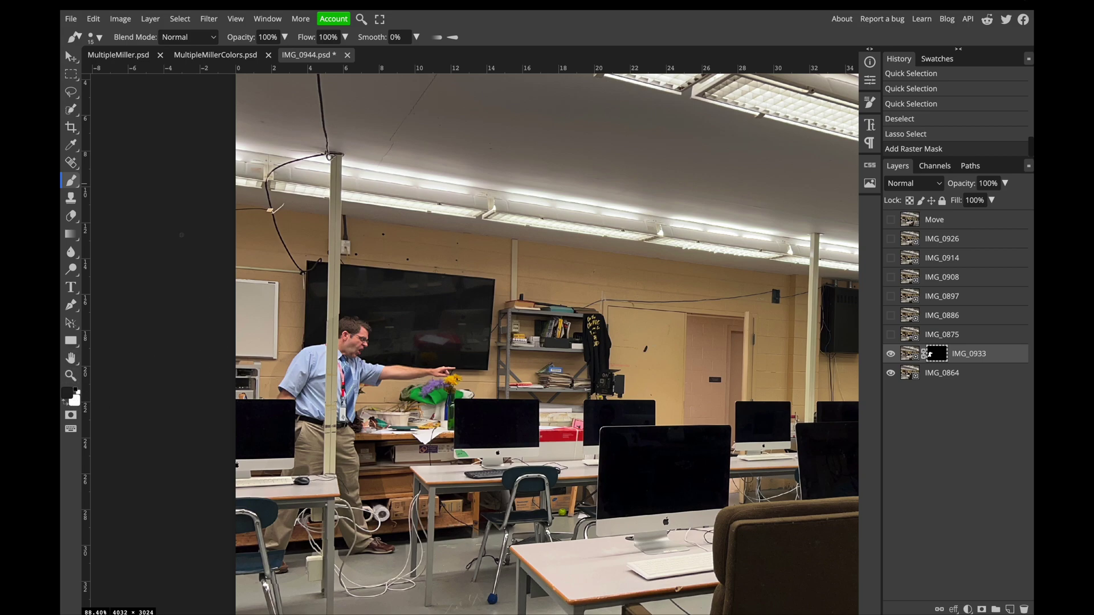
left_click(96, 37)
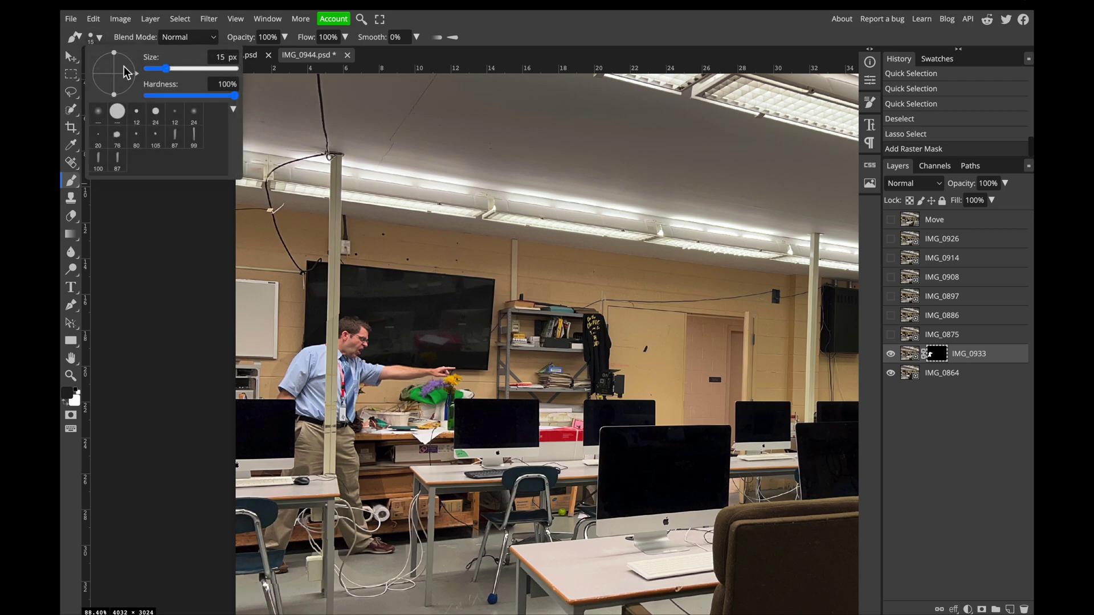
left_click_drag(164, 72, 184, 71)
mouse_move(286, 337)
left_mouse_down()
mouse_move(271, 375)
mouse_move(292, 336)
left_mouse_up()
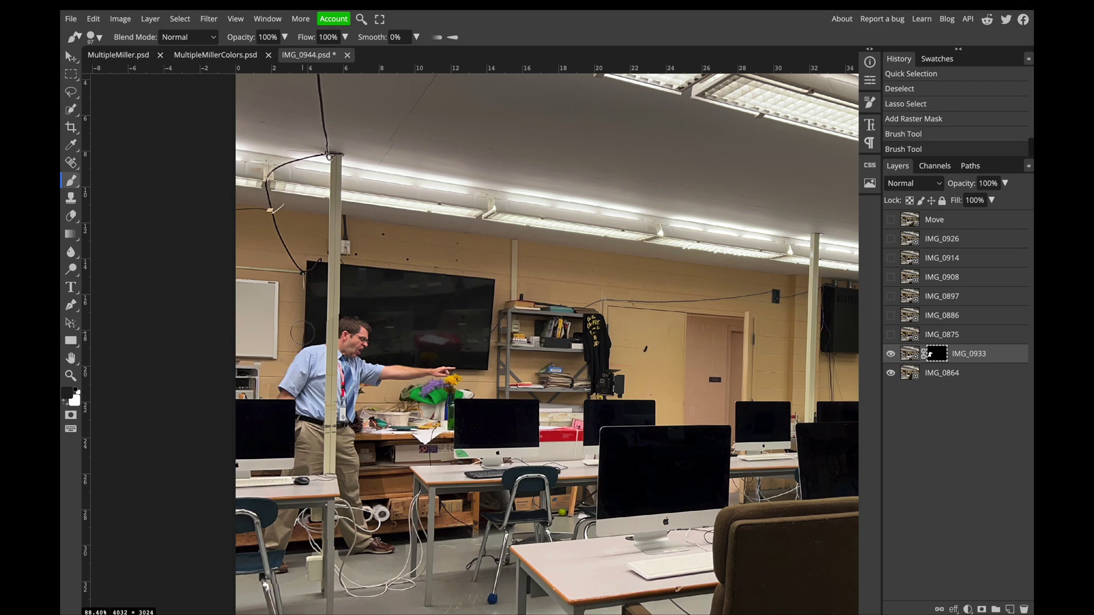
- Set the brush hardness to 0% and paint black on the IMG_0933 mask along the man's rear shoulder
left_click(94, 37)
mouse_move(183, 95)
left_mouse_down()
mouse_move(237, 95)
mouse_move(148, 104)
left_mouse_up()
left_click(276, 361)
mouse_move(275, 364)
left_mouse_down()
mouse_move(273, 401)
mouse_move(292, 342)
left_mouse_up()
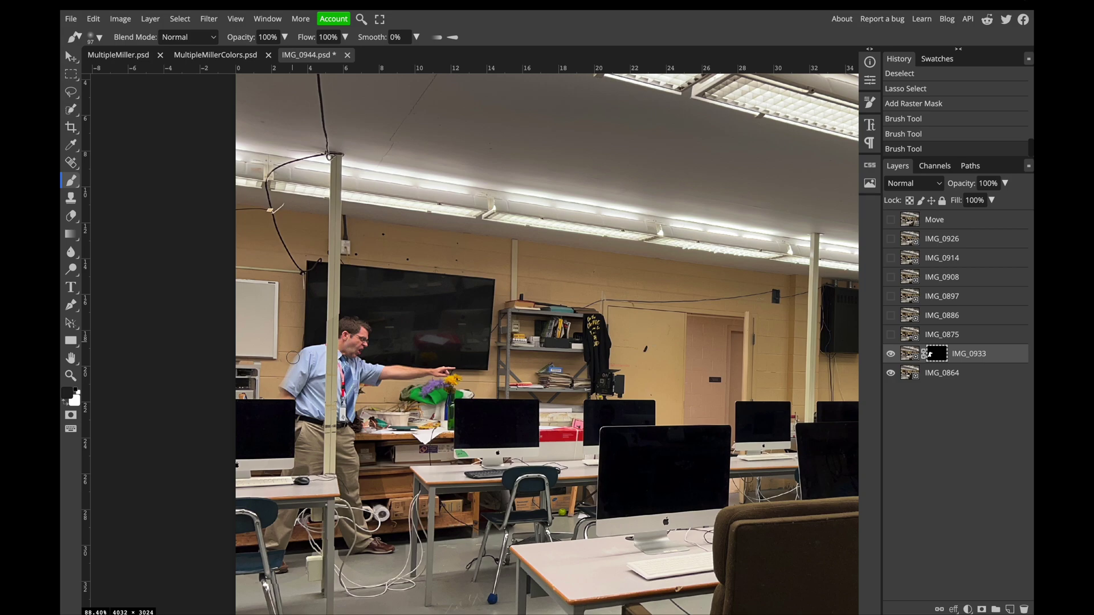
- Paint white on the IMG_0933 mask to restore the pointing man's rear shoulder and elbow
key("x")
left_click_drag(280, 394, 279, 404)
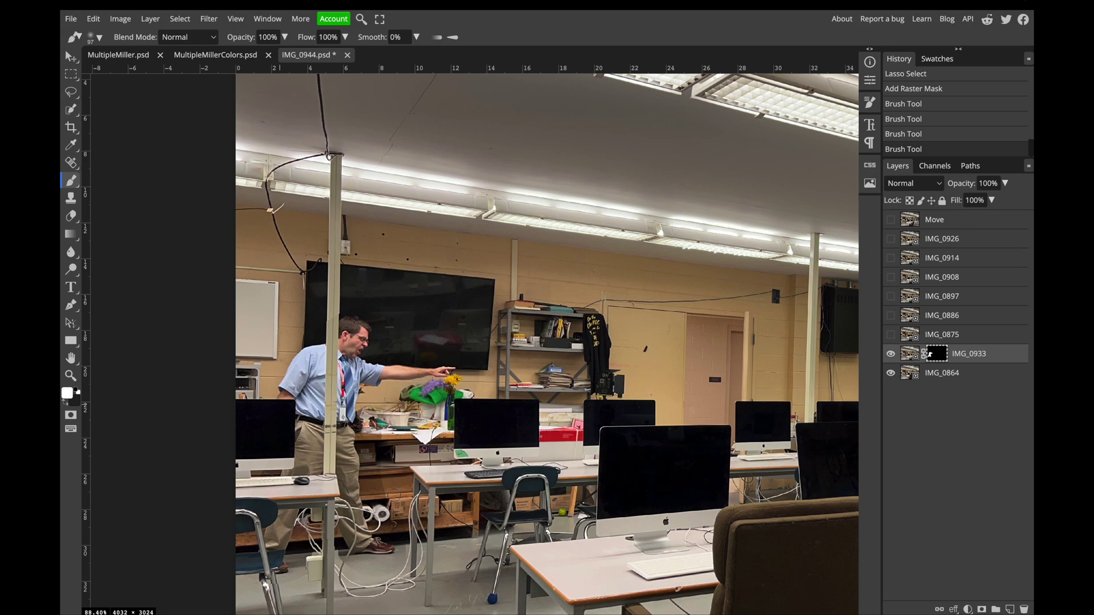
key("x")
key("x")
- Paint black on the IMG_0933 mask around the man's legs and the floor near his feet
key("x")
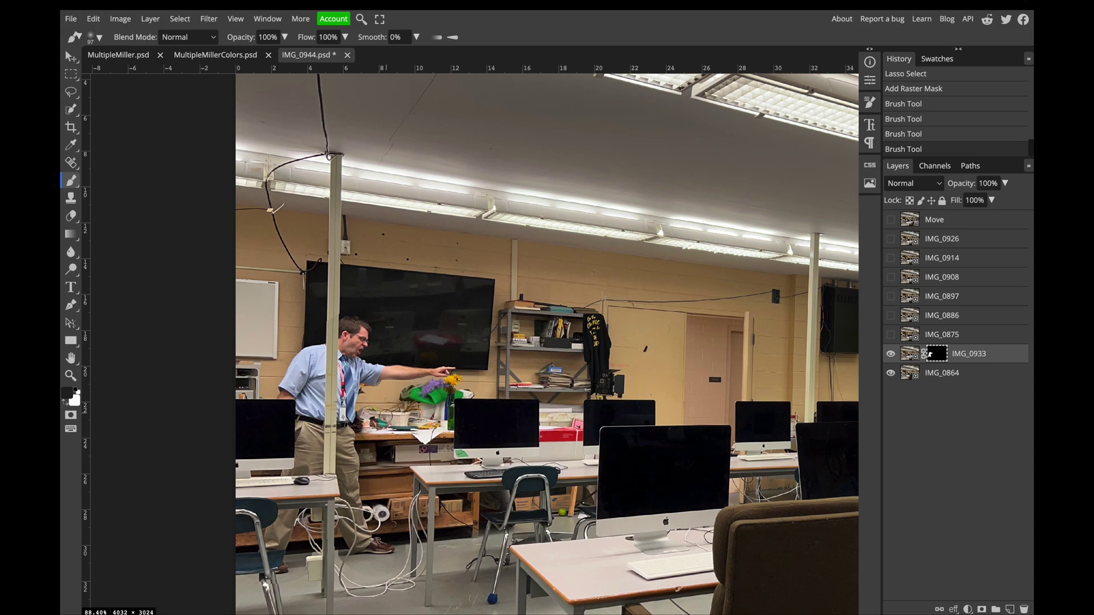
left_click(385, 458)
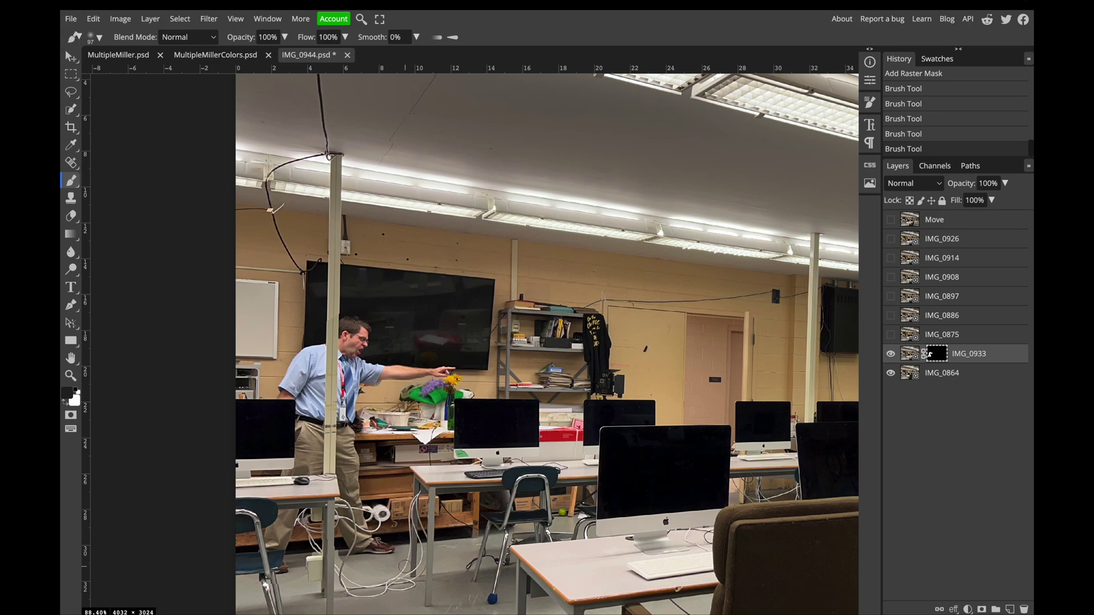
left_click(381, 569)
left_click(100, 37)
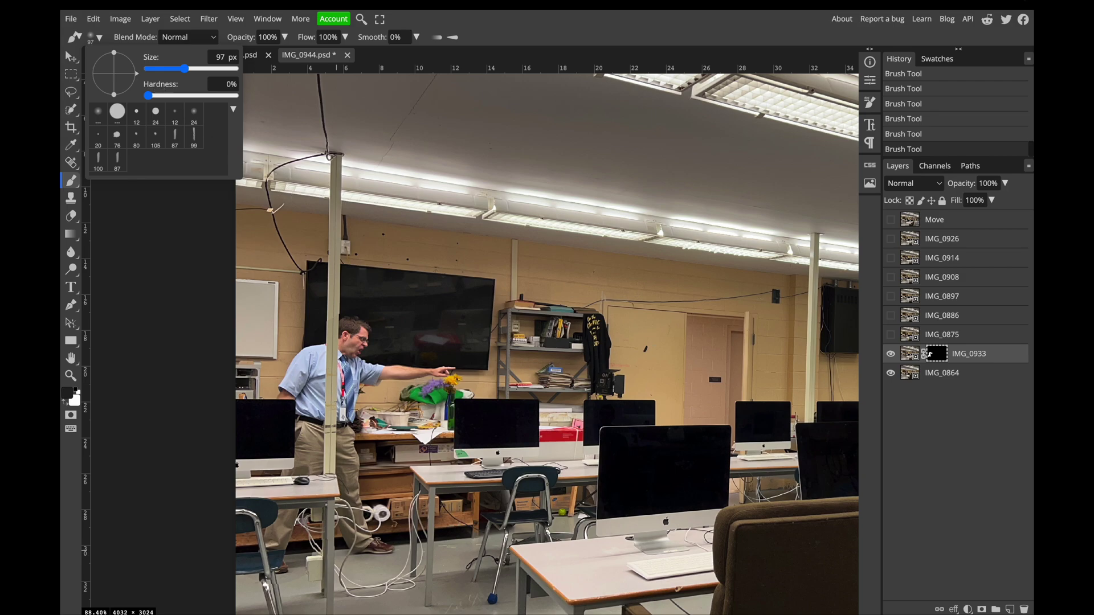
left_click(313, 565)
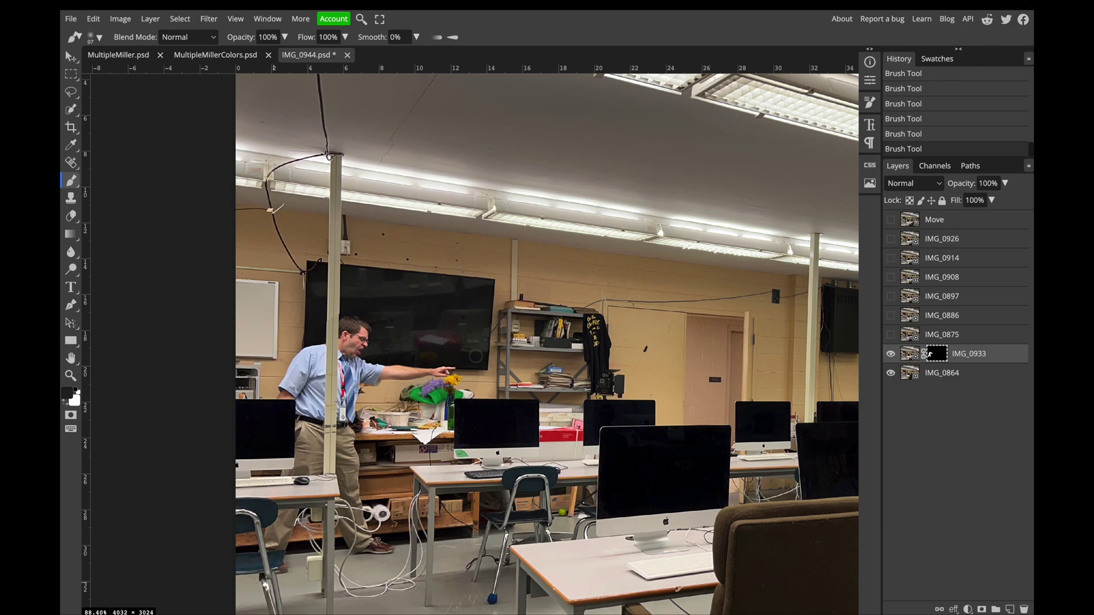
- Show the IMG_0875 layer and mask it to a loose lasso selection around the man in the armchair
scroll(476, 356, "down", 5)
scroll(477, 357, "up", 3)
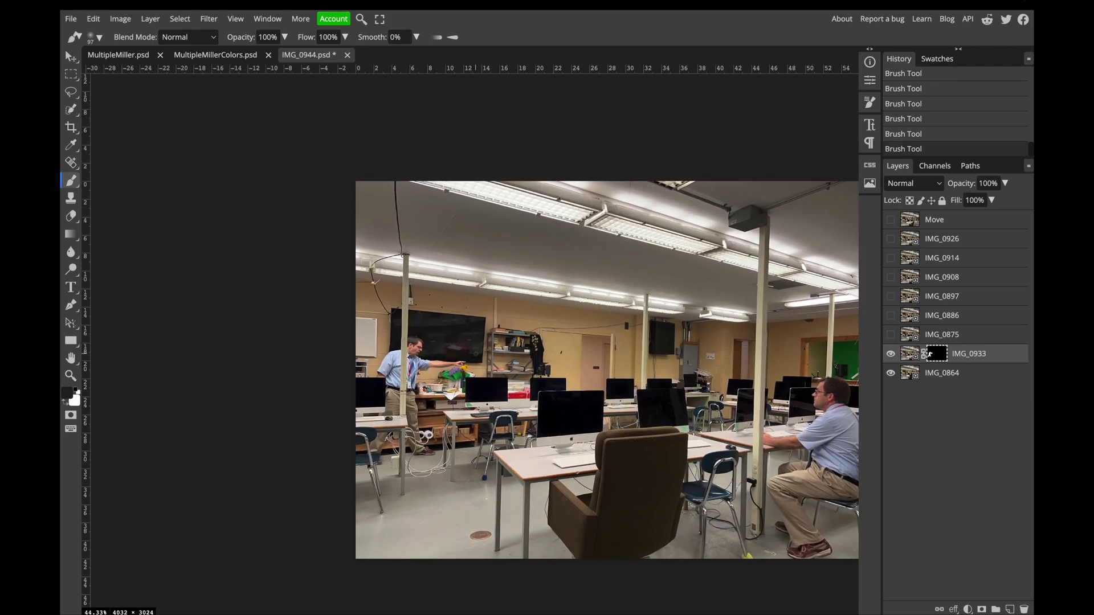
left_click_drag(475, 352, 358, 342)
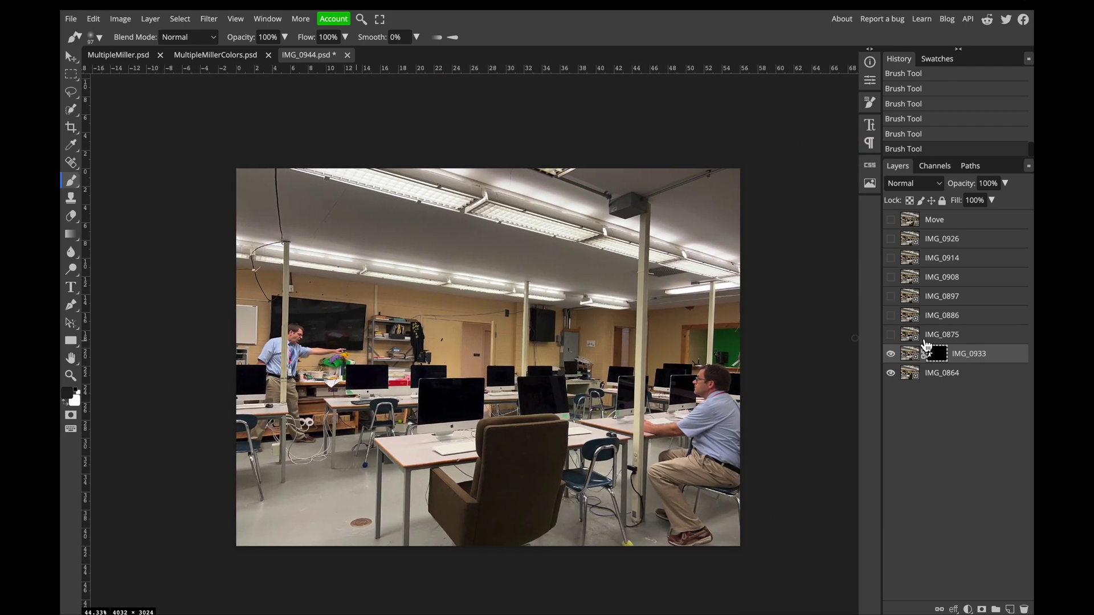
left_click(890, 335)
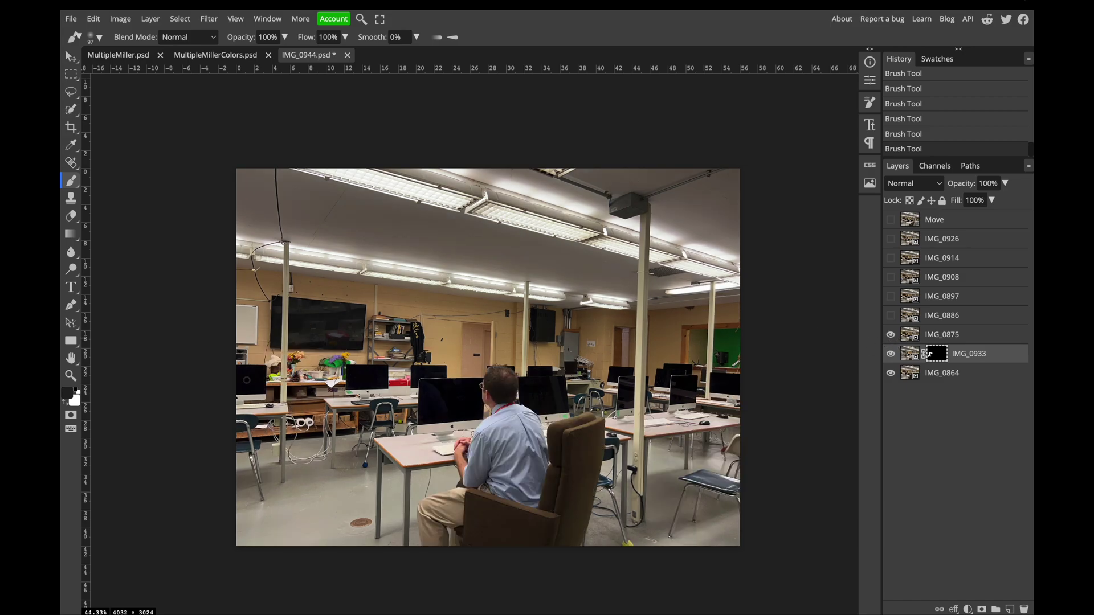
left_click(70, 92)
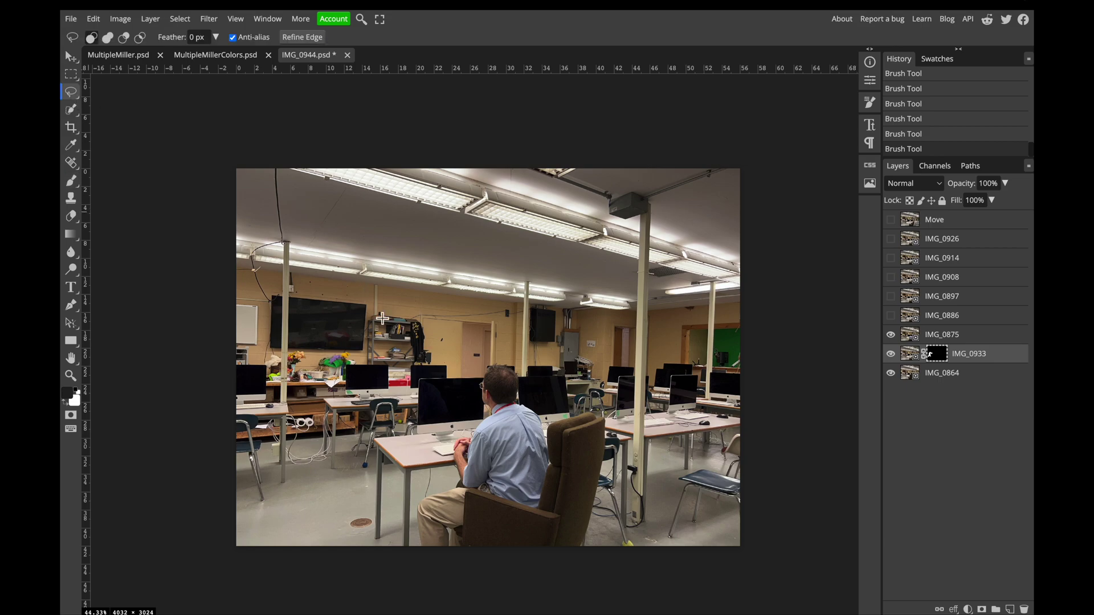
mouse_move(417, 540)
left_mouse_down()
mouse_move(470, 571)
mouse_move(602, 560)
mouse_move(619, 476)
mouse_move(609, 405)
mouse_move(591, 393)
mouse_move(559, 396)
mouse_move(511, 366)
mouse_move(477, 368)
mouse_move(434, 486)
left_mouse_up()
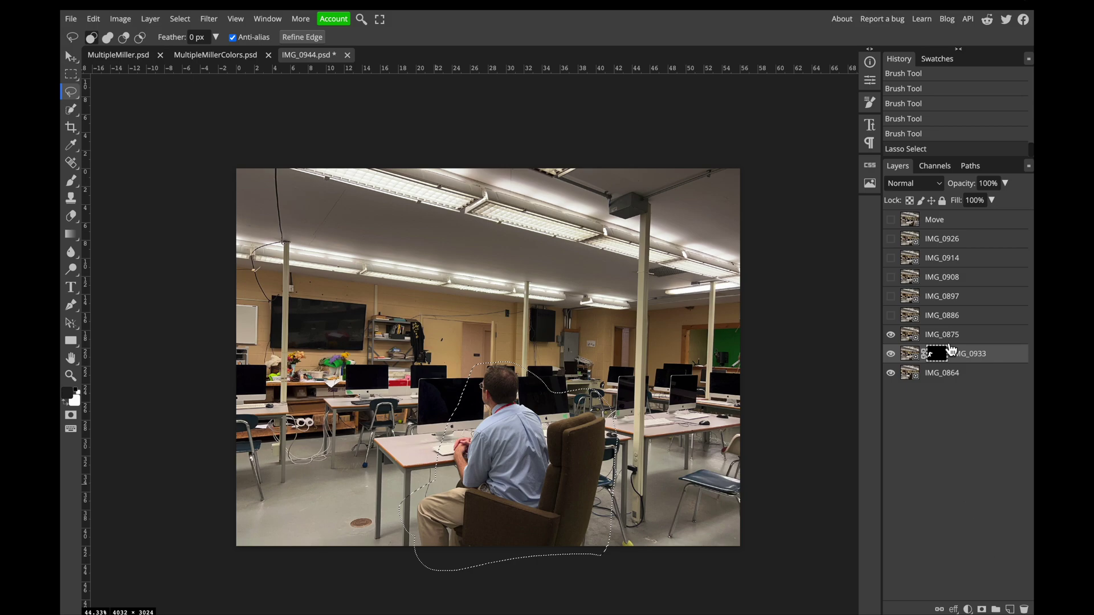
left_click(943, 336)
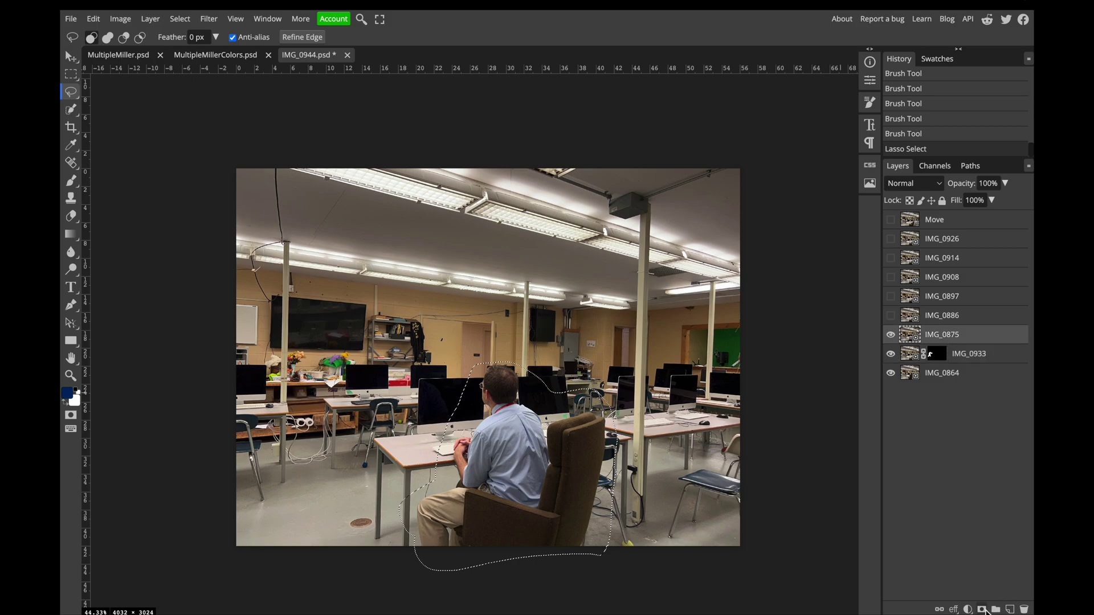
left_click(981, 609)
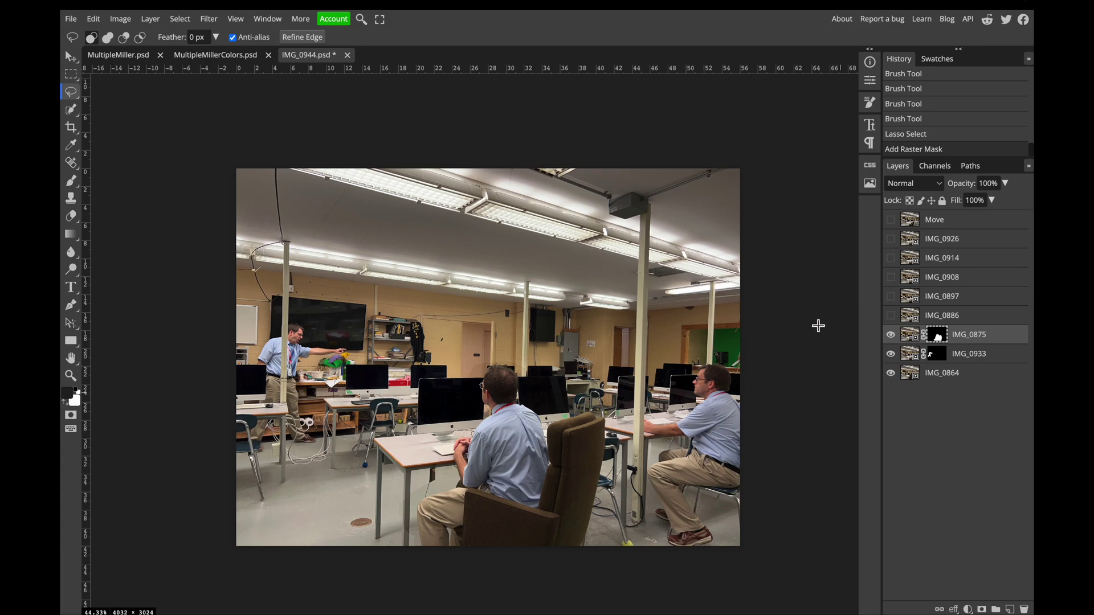
- Show the IMG_0886 layer and mask it to a loose lasso selection around the man slumped over the desk
left_click(954, 321)
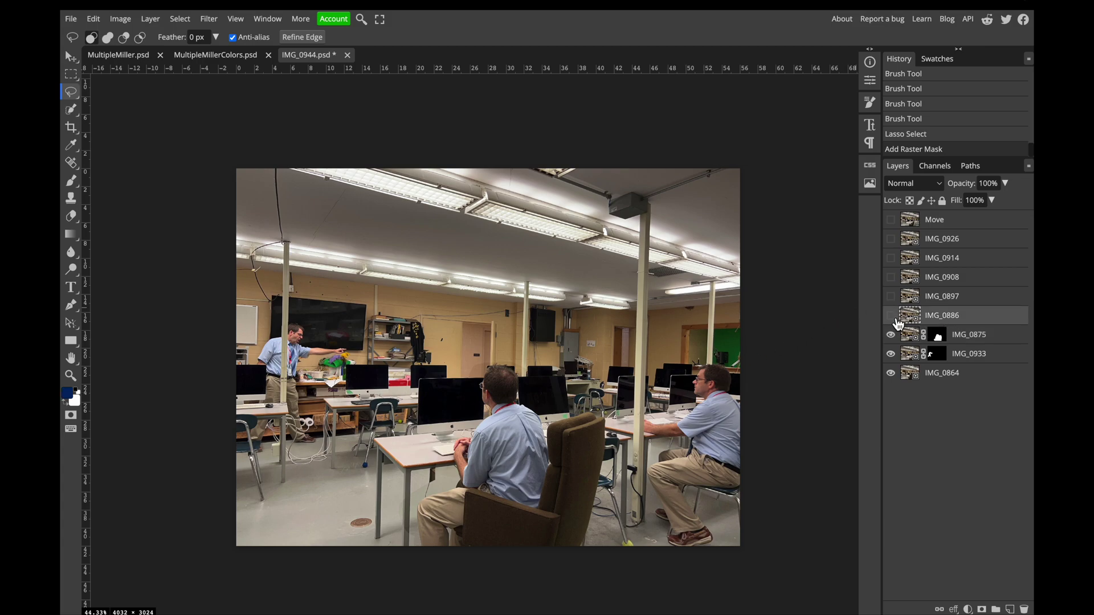
left_click(890, 316)
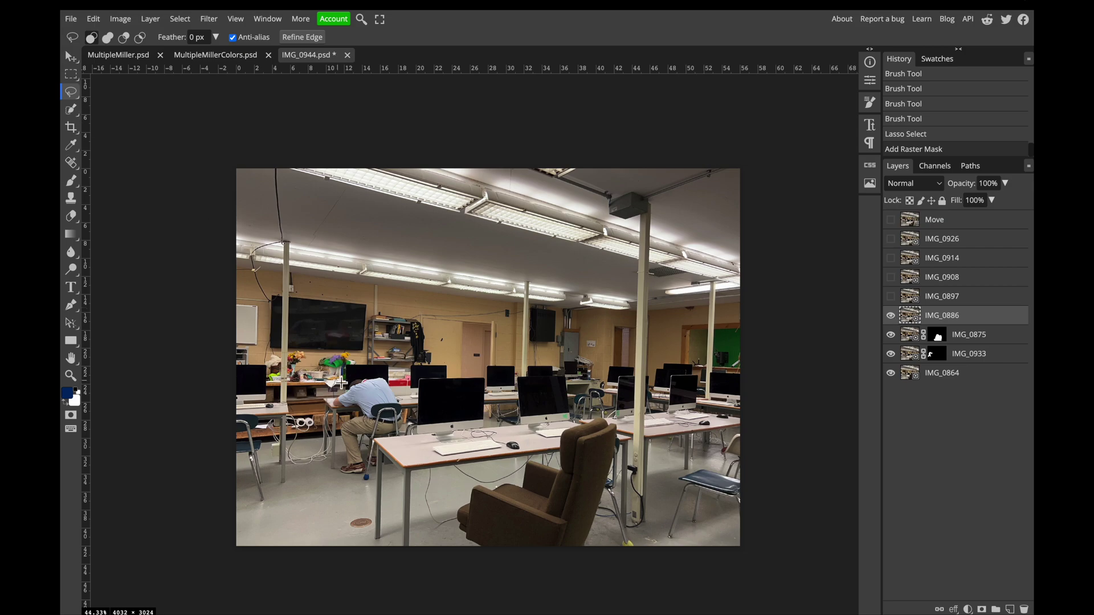
mouse_move(406, 400)
left_mouse_down()
mouse_move(402, 476)
mouse_move(333, 458)
mouse_move(332, 403)
left_mouse_up()
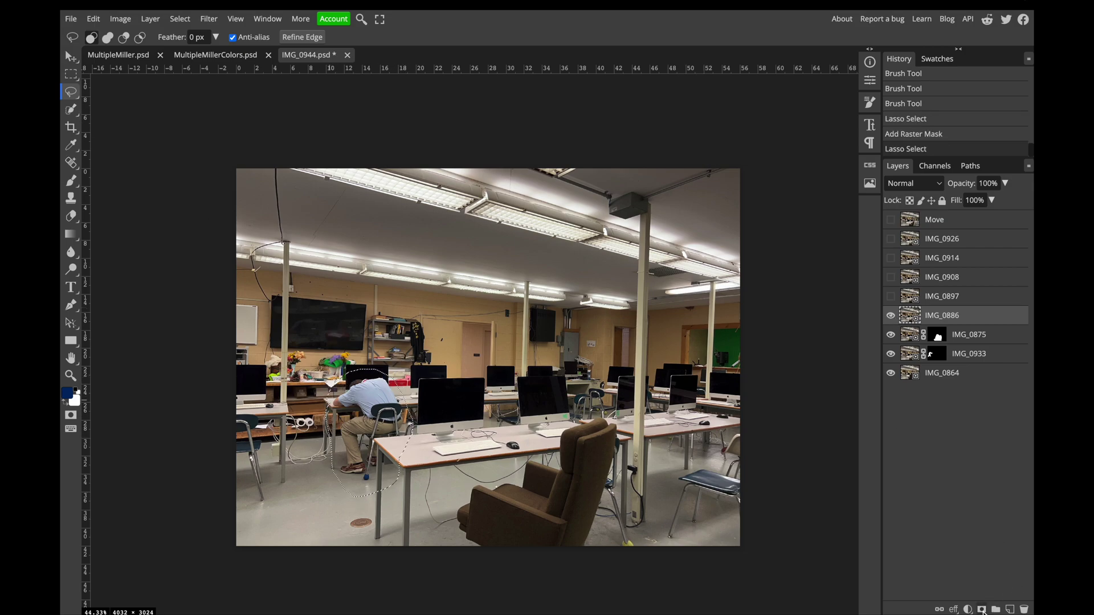
left_click(981, 609)
- Show the IMG_0897 layer and mask it to a loose lasso selection around the man with raised arms behind the monitors
left_click(891, 297)
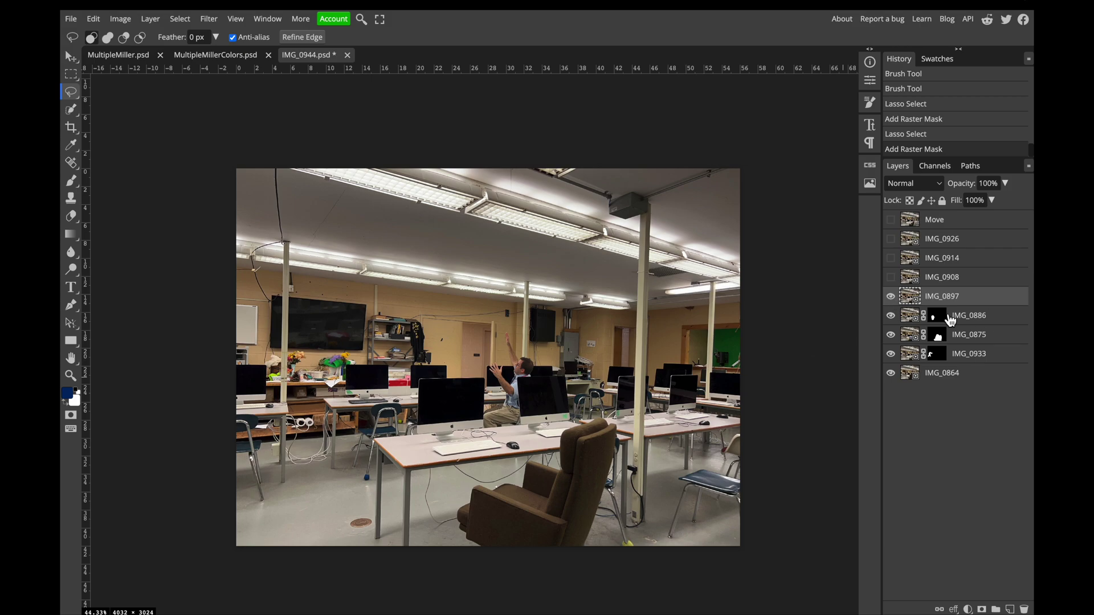
mouse_move(491, 379)
left_mouse_down()
mouse_move(488, 440)
mouse_move(541, 400)
mouse_move(516, 332)
mouse_move(491, 379)
left_mouse_up()
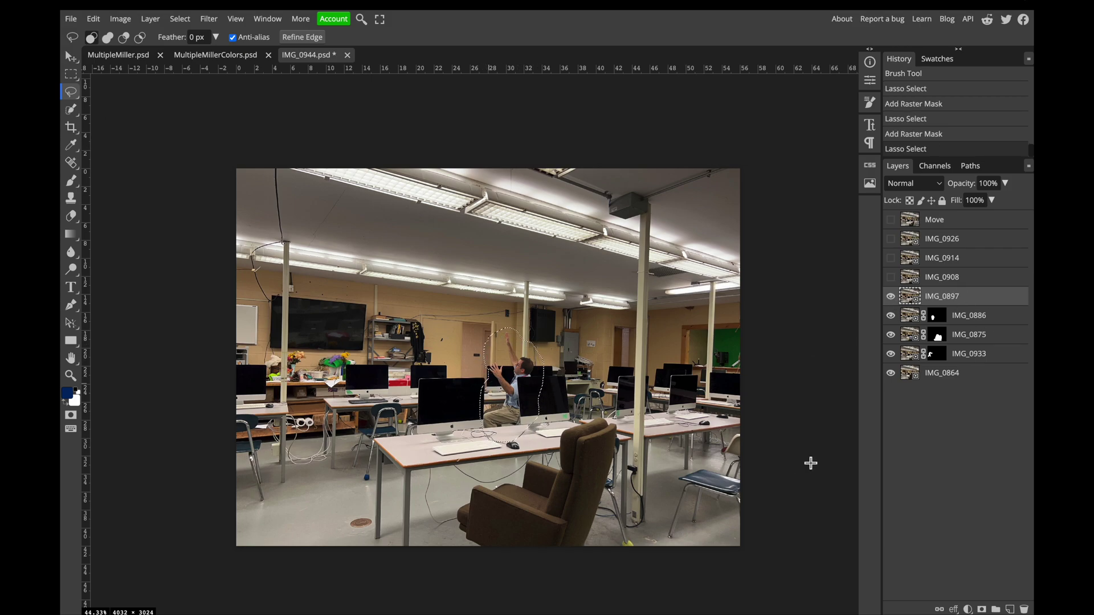
left_click(982, 609)
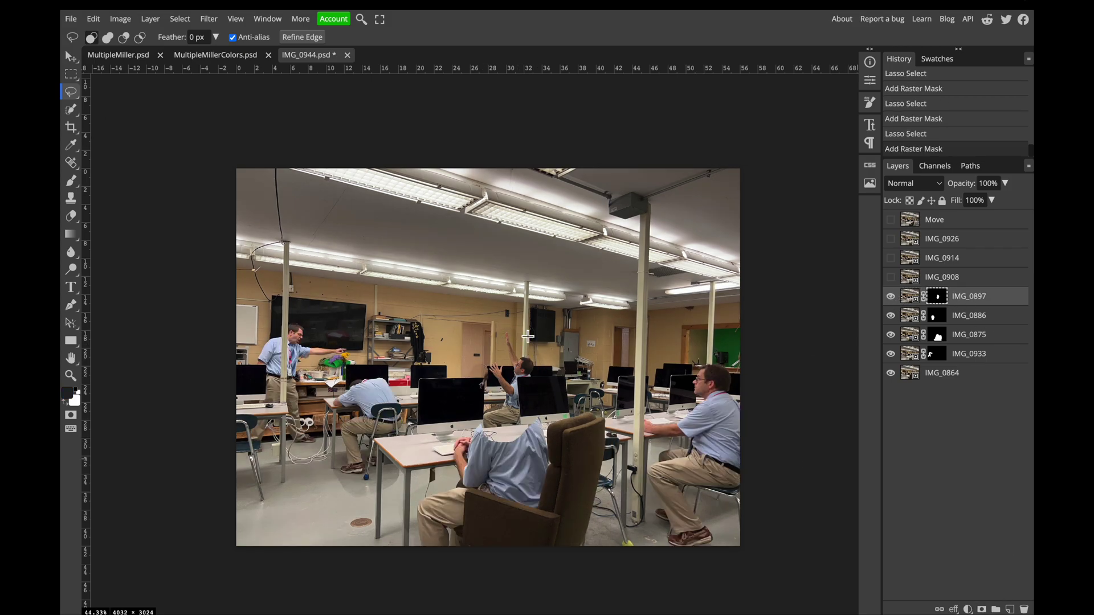
- Show the IMG_0908 layer and mask it to a lasso selection around the seated man raising his hand by the whiteboard
left_click(890, 277)
left_click_drag(275, 505, 241, 336)
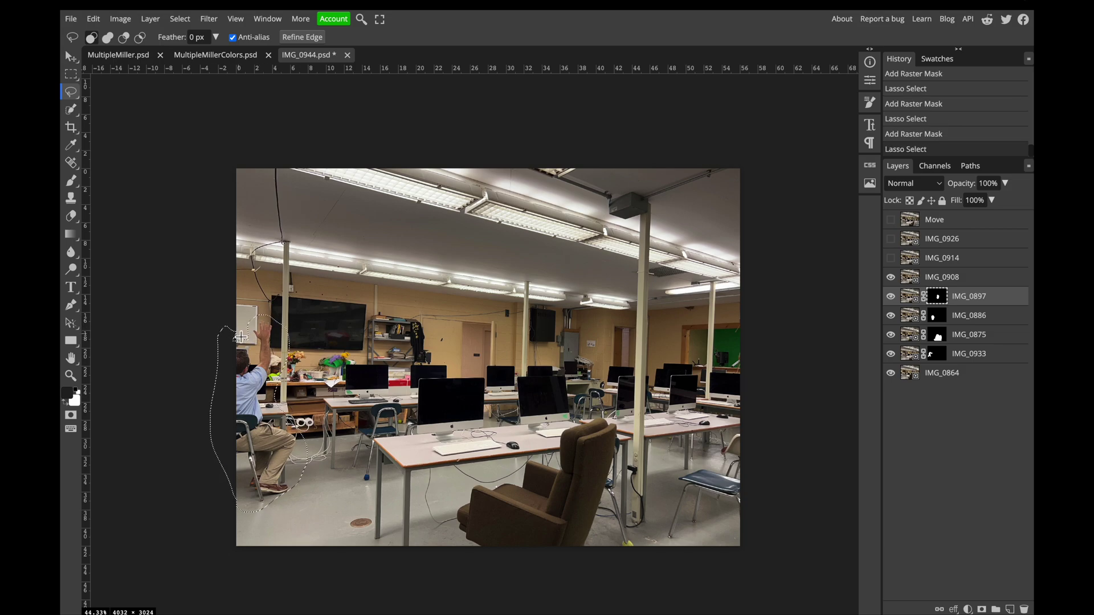
left_click(954, 279)
left_click(982, 609)
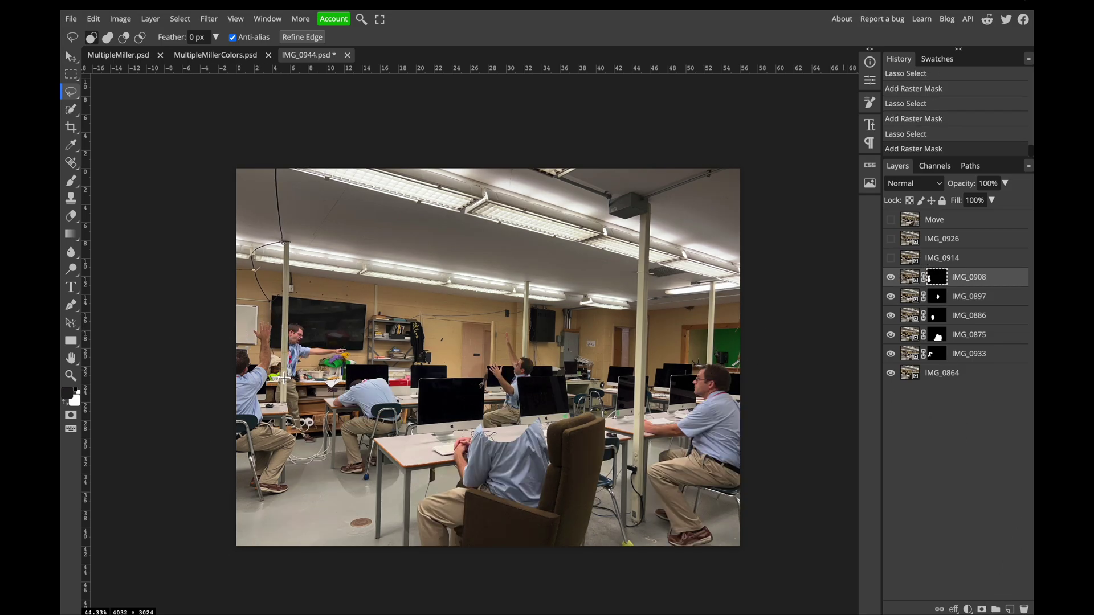
- Delete the IMG_0914 and IMG_0926 layers
left_click(936, 258)
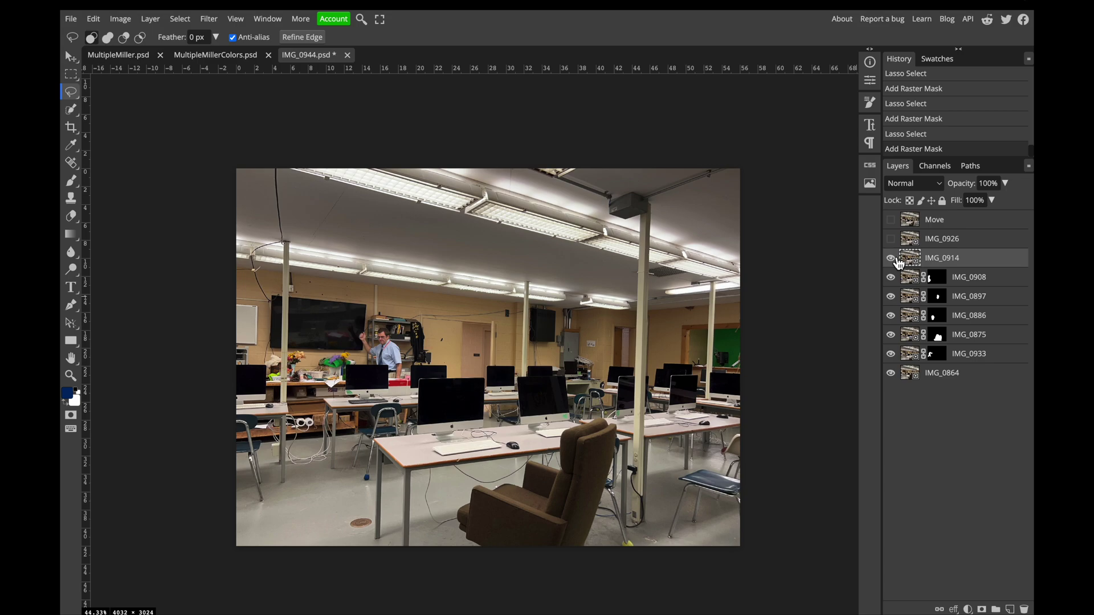
key("Delete")
- Toggle the Move layer's visibility repeatedly to compare its alignment with the composite below
left_click(892, 222)
left_click(892, 222)
left_click(892, 223)
left_click(894, 225)
left_click(894, 224)
left_click(894, 225)
left_click(894, 224)
left_click(892, 221)
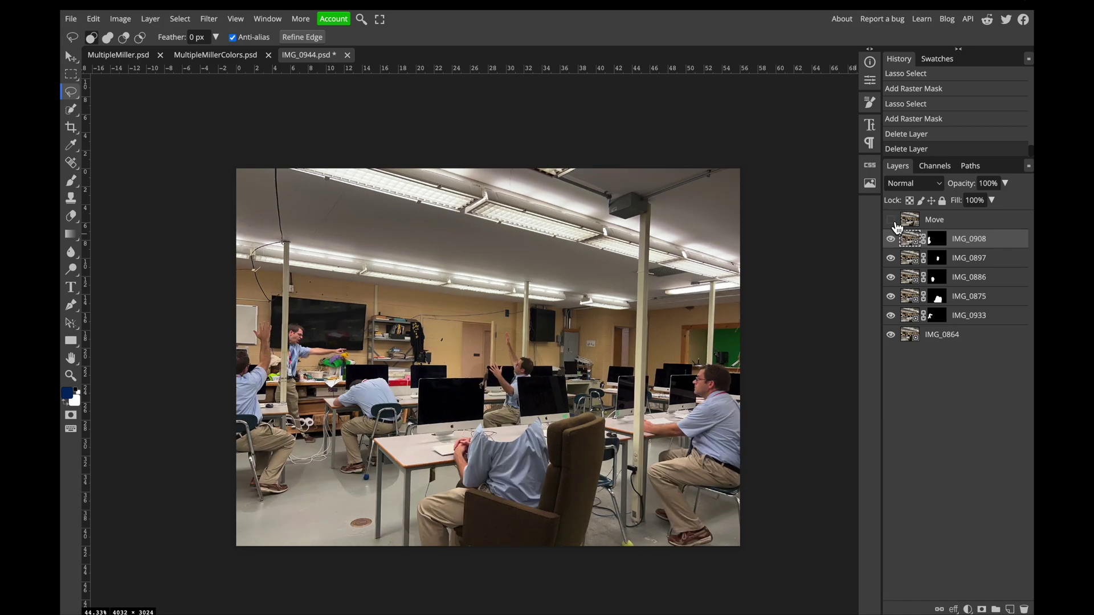
- Hide the masked layers IMG_0908, IMG_0897, IMG_0886, IMG_0875 and IMG_0933, leaving only the IMG_0864 base visible
left_click(891, 240)
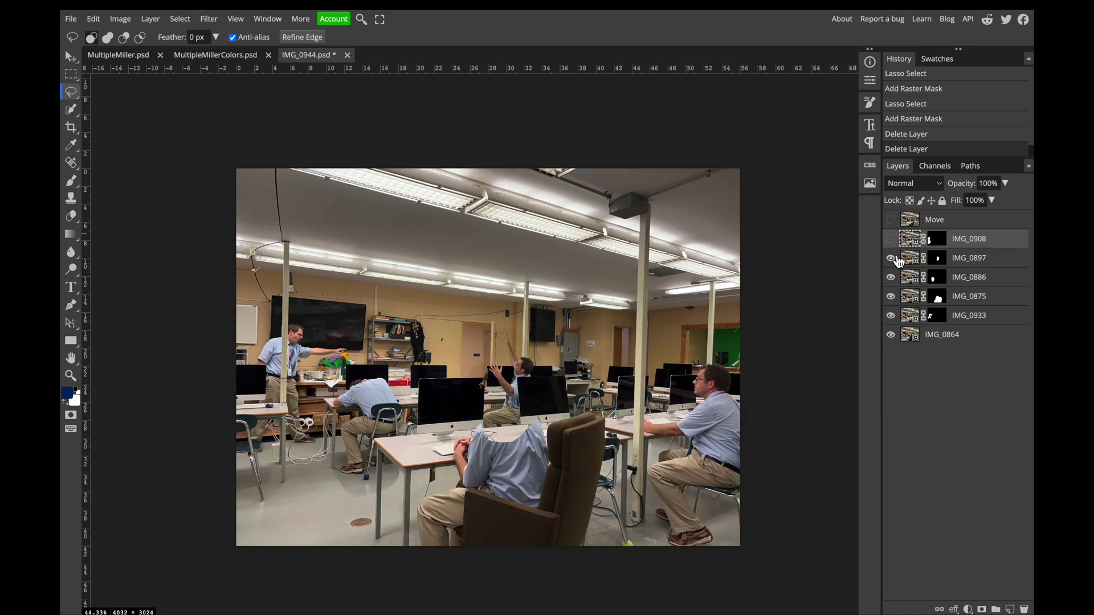
left_click(891, 258)
left_click(891, 277)
left_click(891, 297)
left_click(892, 316)
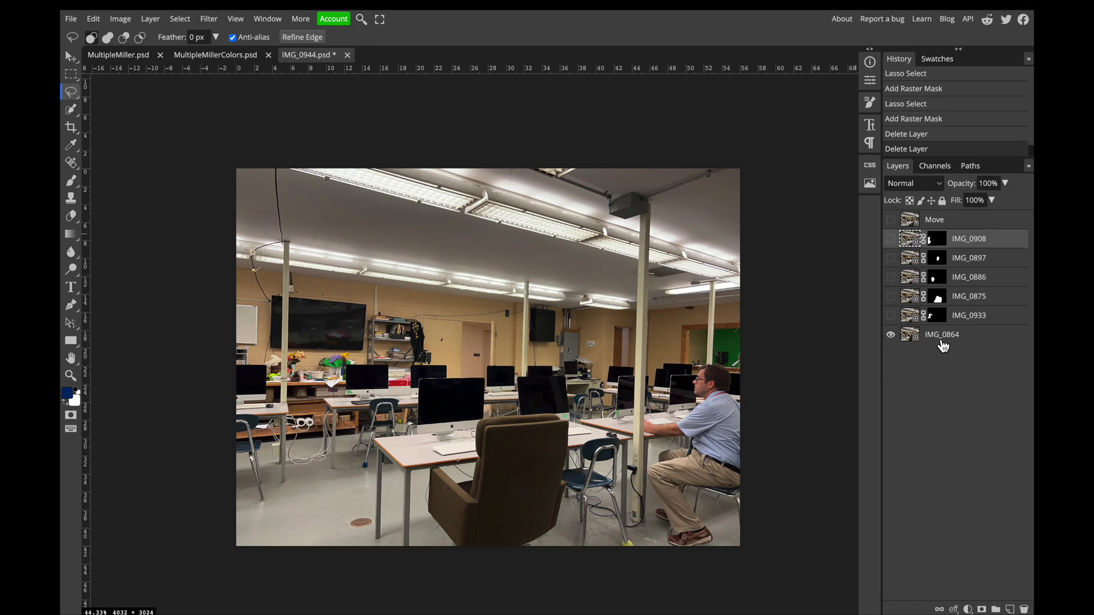
- Show the Move layer and lower its opacity to 70% so the IMG_0864 base shows through
left_click(944, 224)
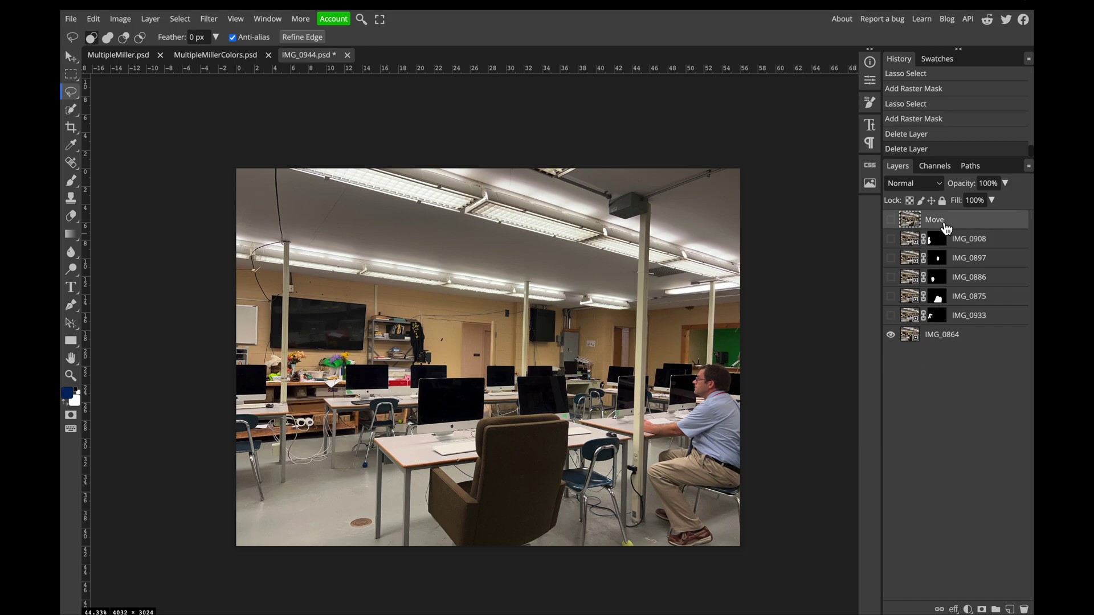
left_click(890, 220)
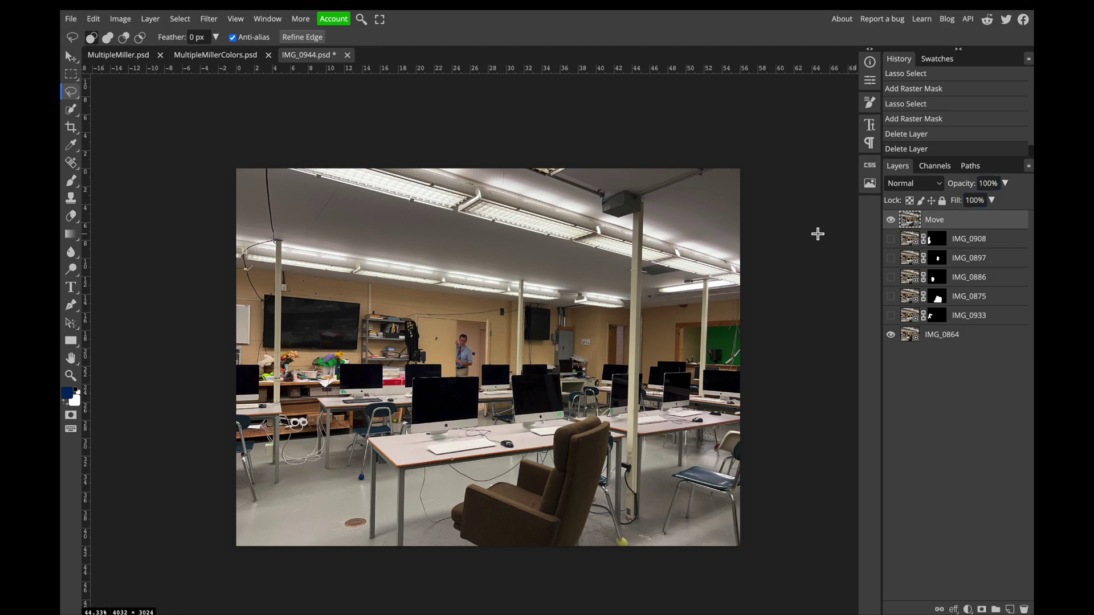
left_click(1004, 183)
left_click_drag(1003, 204, 986, 200)
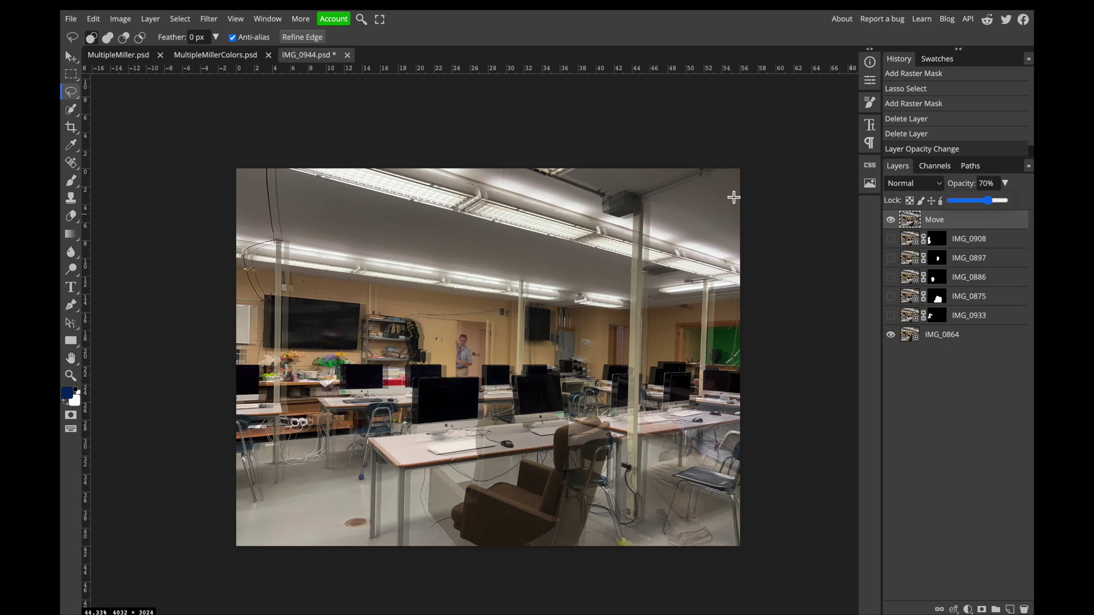
- Reposition the Move layer with the Move tool so its doorway and monitors line up with the IMG_0864 base
scroll(496, 340, "up", 5)
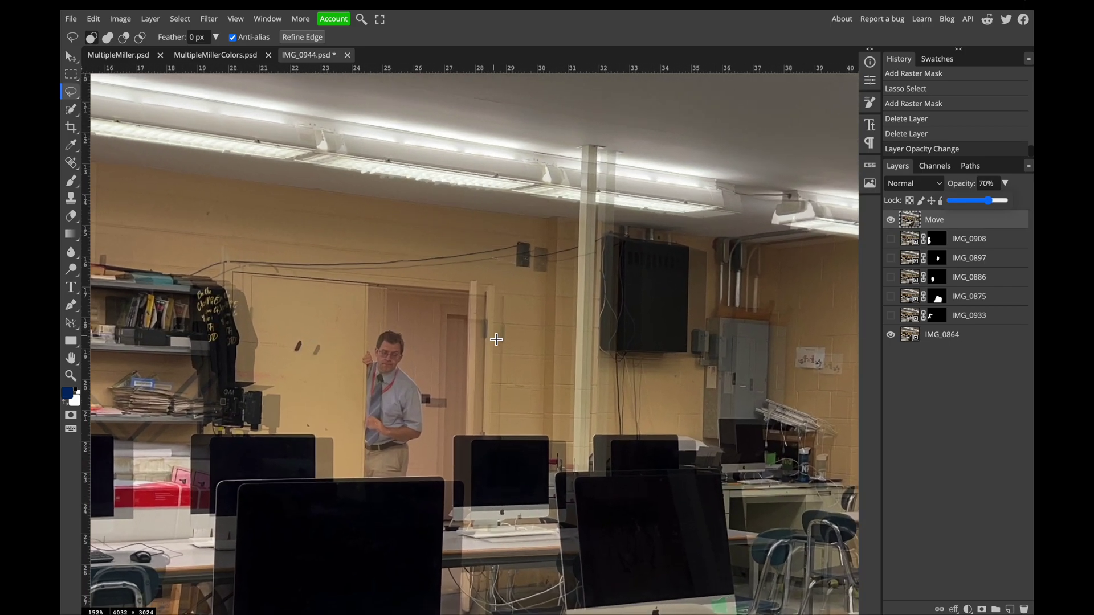
scroll(496, 339, "up", 2)
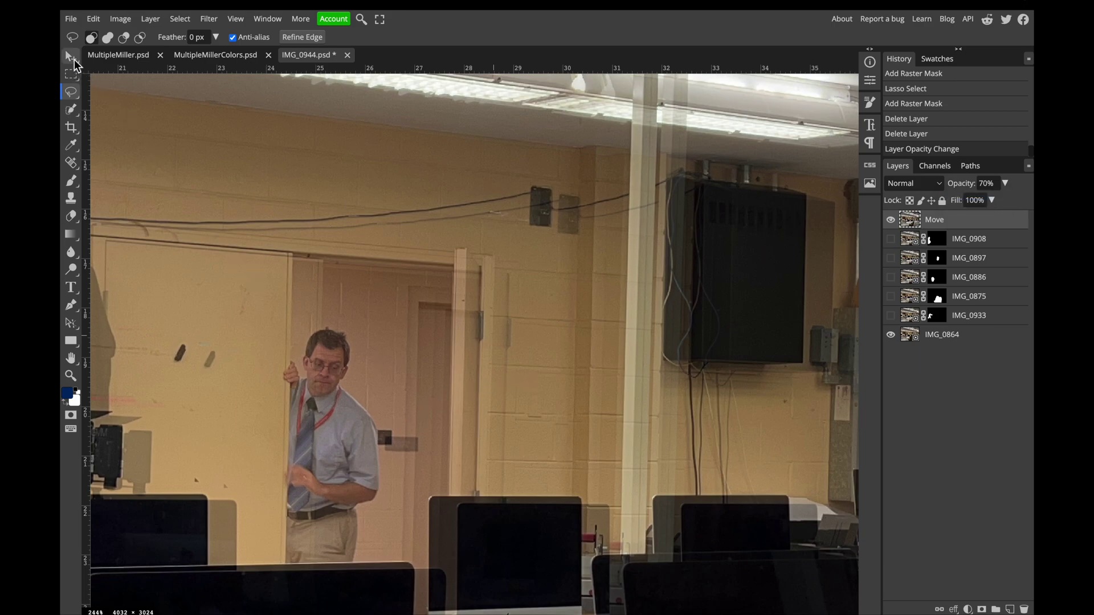
left_click(71, 57)
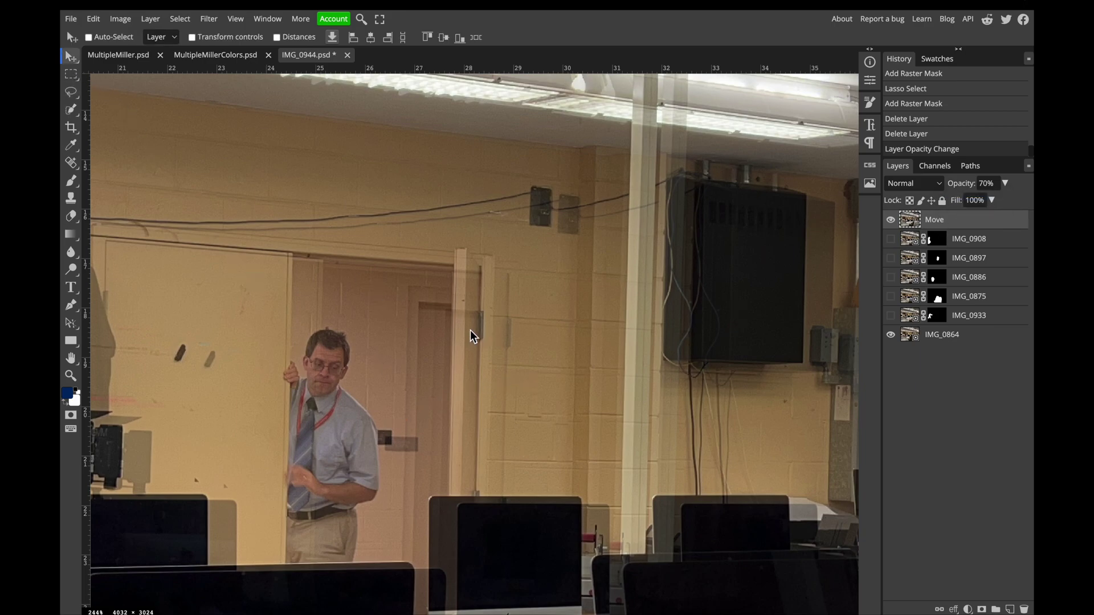
left_click_drag(467, 357, 496, 364)
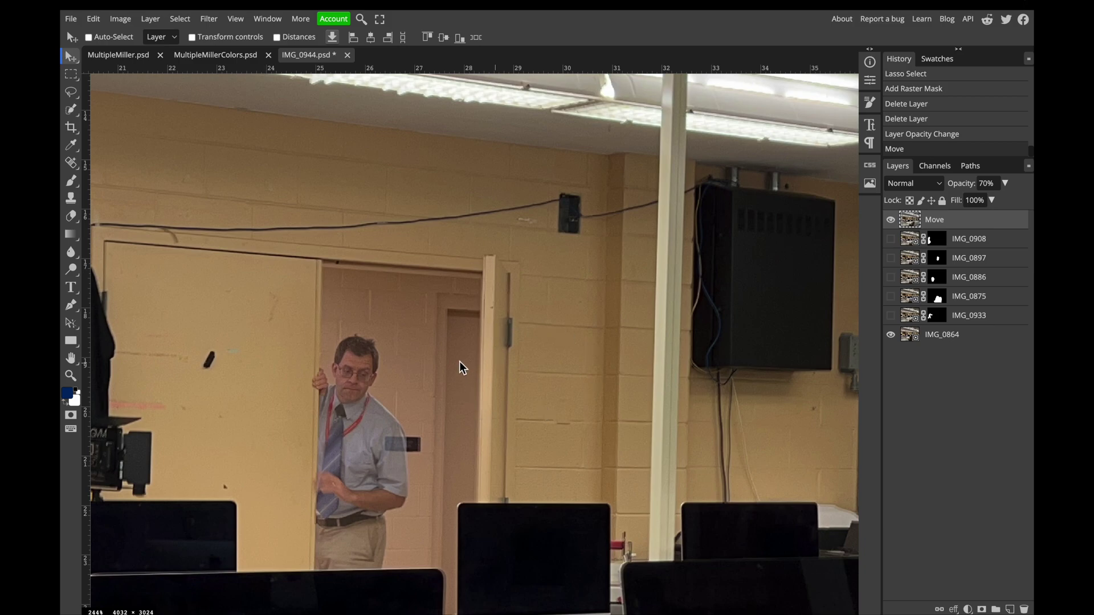
scroll(460, 368, "down", 4)
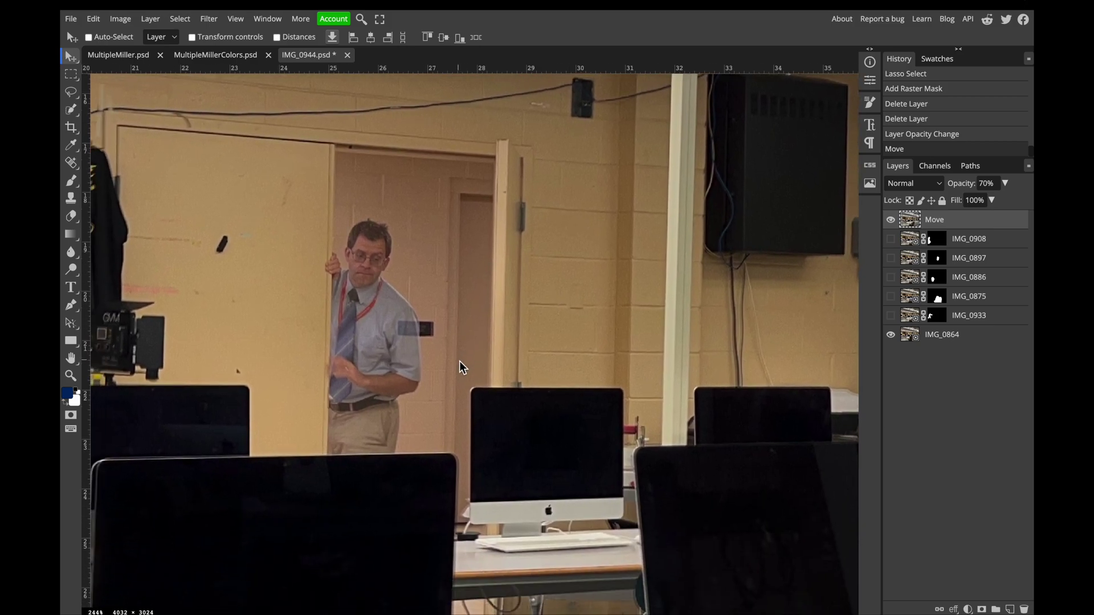
left_click_drag(462, 358, 461, 355)
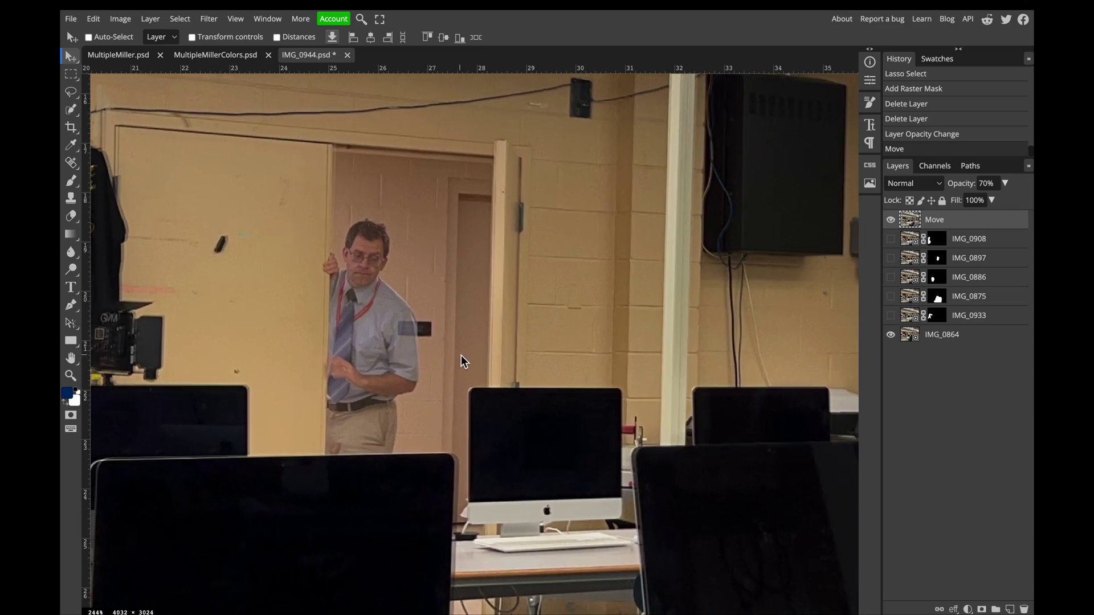
- Set the Move layer's opacity back to 100%
scroll(460, 362, "down", 3)
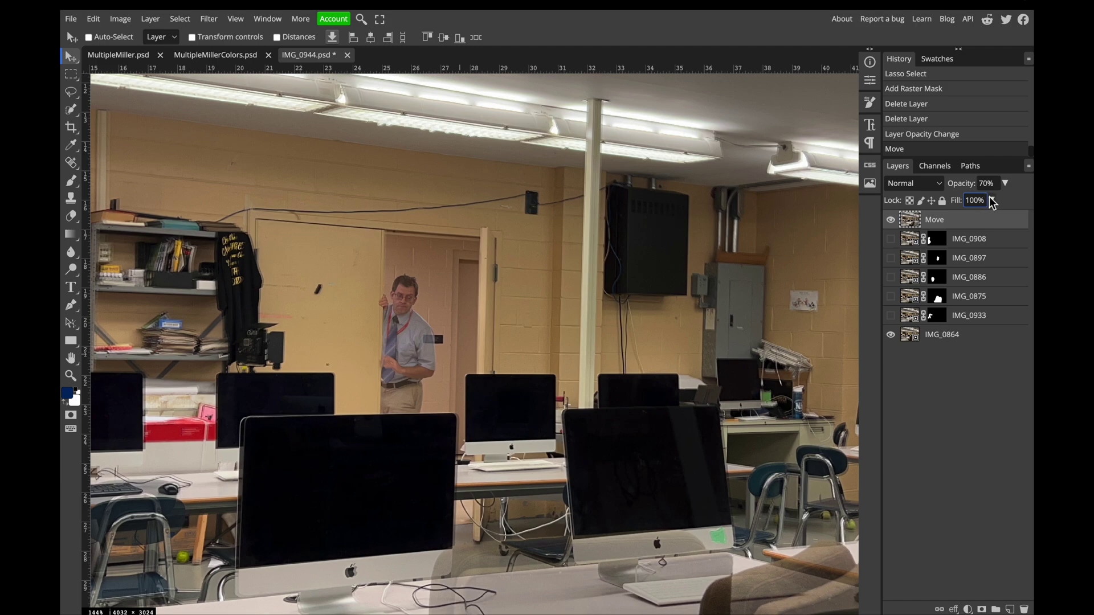
left_click(1004, 184)
left_click_drag(999, 197, 1015, 207)
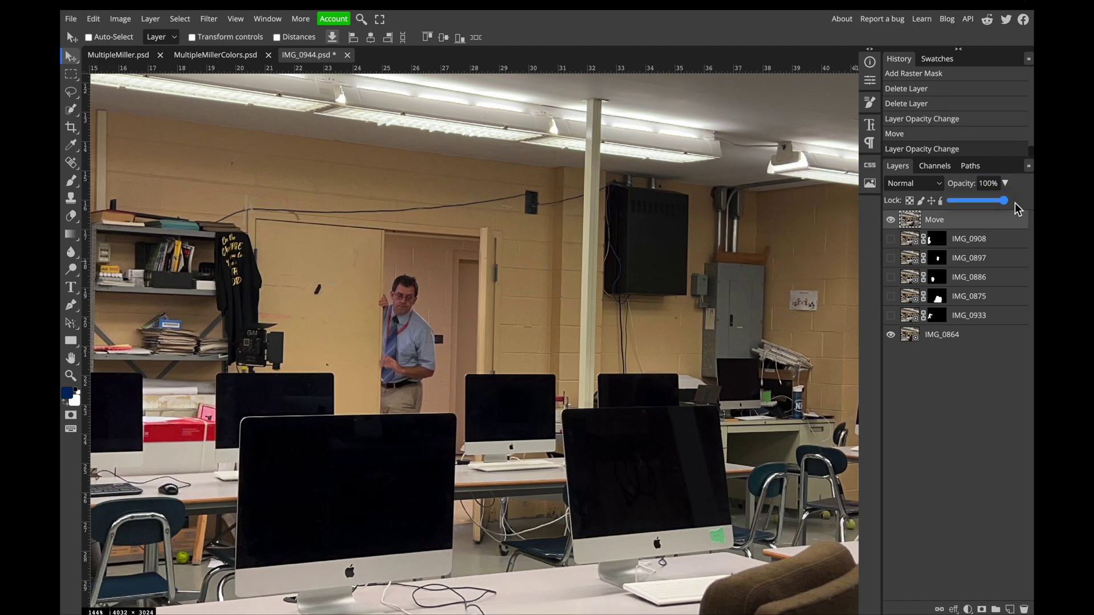
- Mask the Move layer to a loose lasso selection around the man in the doorway
left_click(71, 92)
mouse_move(377, 414)
left_mouse_down()
mouse_move(368, 330)
mouse_move(379, 278)
mouse_move(408, 265)
mouse_move(438, 284)
left_mouse_up()
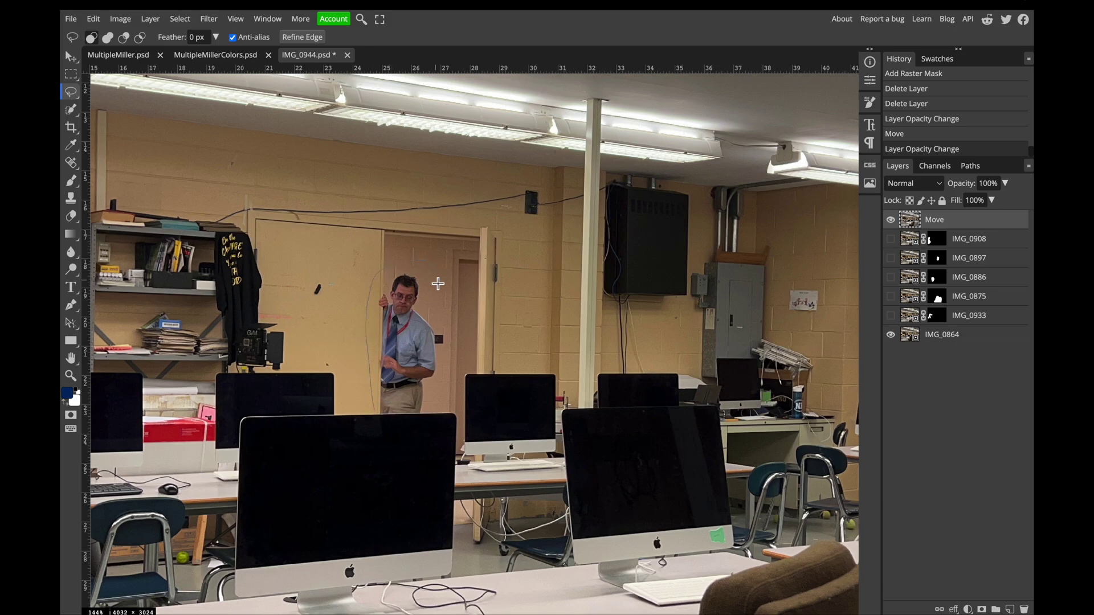
mouse_move(437, 388)
left_mouse_down()
mouse_move(429, 423)
mouse_move(407, 433)
mouse_move(377, 413)
left_mouse_up()
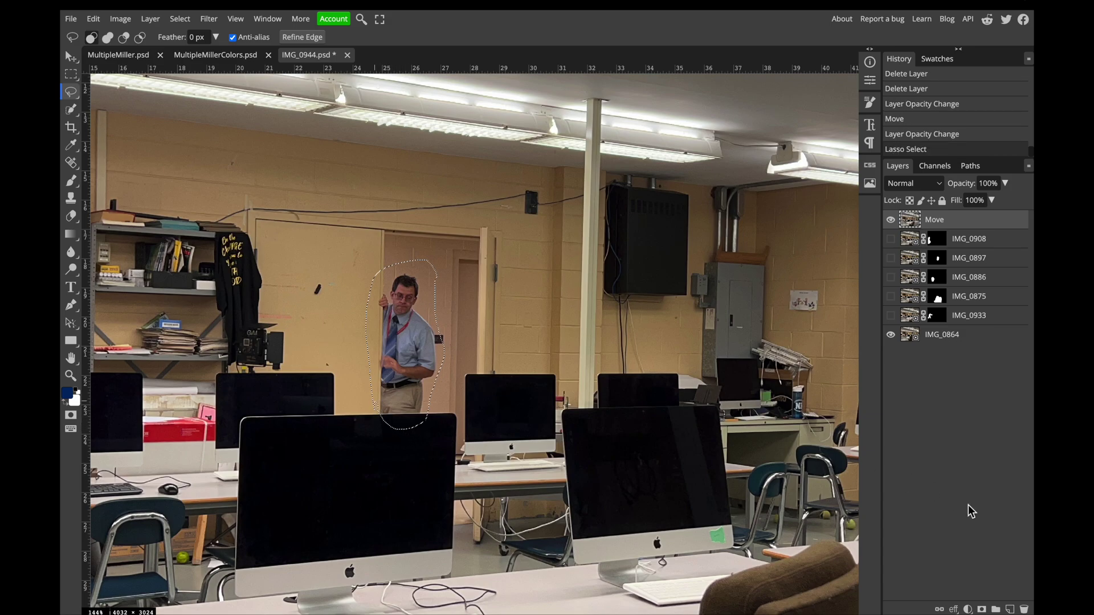
left_click(981, 609)
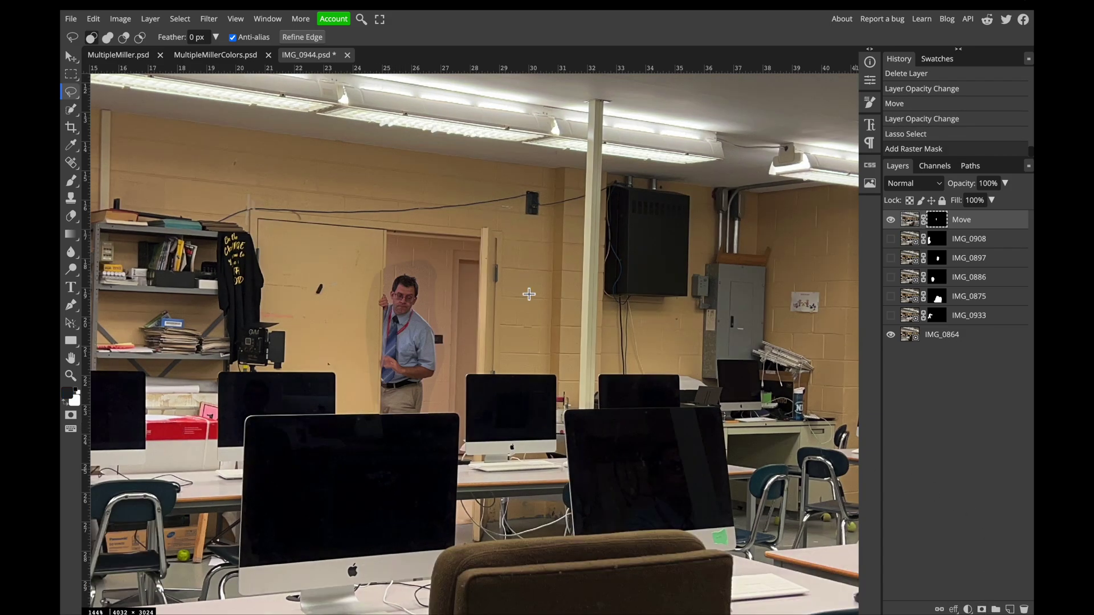
- Show the IMG_0908, IMG_0897, IMG_0886, IMG_0875 and IMG_0933 layers again
scroll(529, 293, "down", 5)
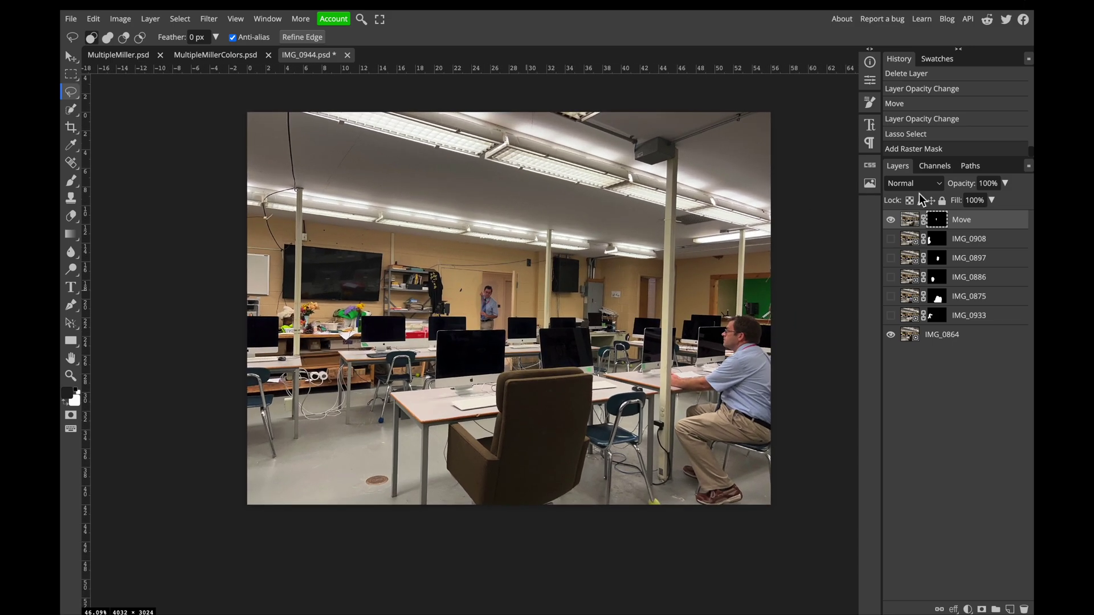
left_click(890, 238)
left_click(890, 257)
left_click(891, 276)
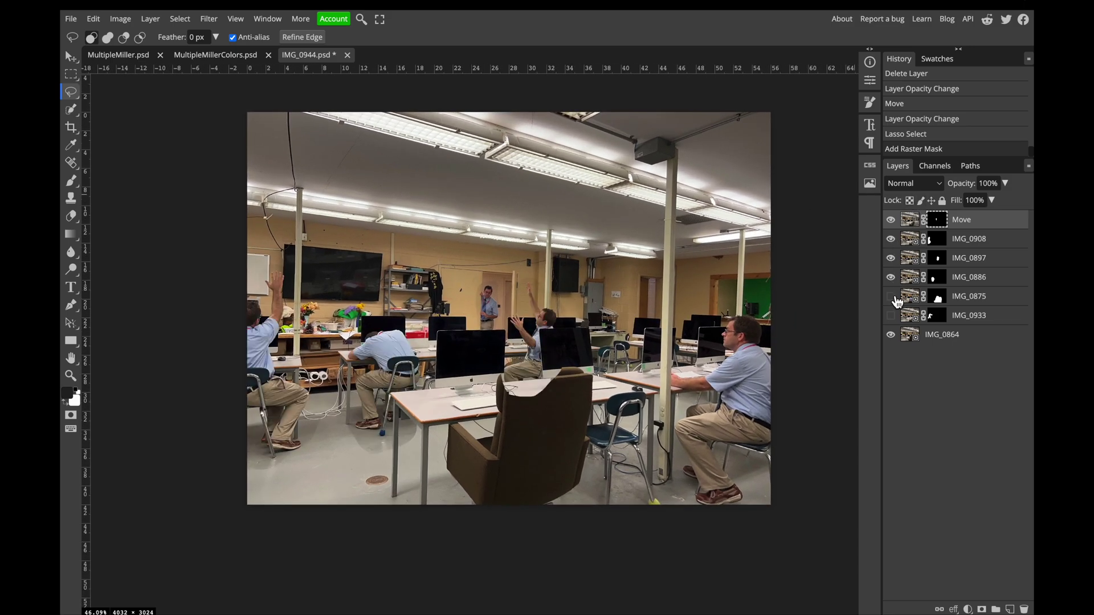
left_click(890, 296)
left_click(890, 315)
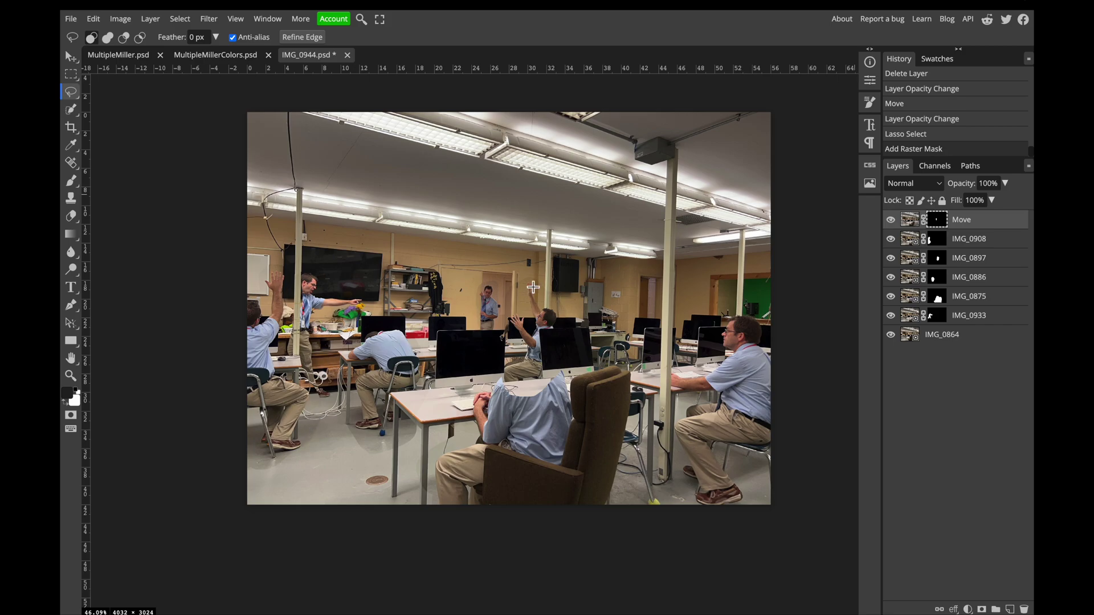
- Compare the Move layer on and off, and brush on its mask beside the man in the doorway
scroll(520, 320, "up", 5)
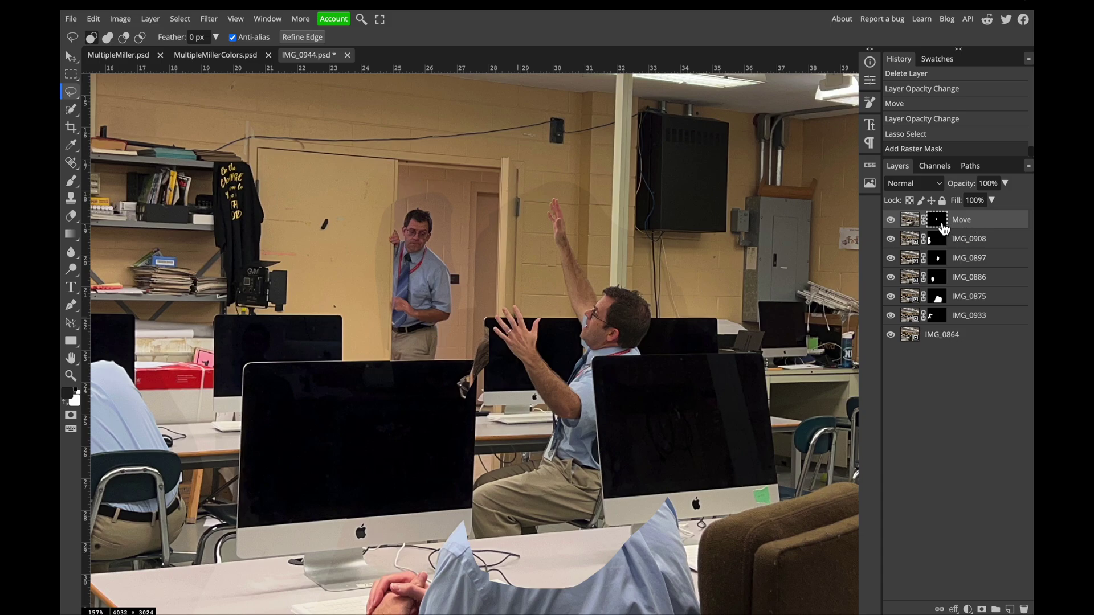
left_click(891, 220)
left_click(890, 220)
left_click(72, 181)
left_click(383, 322)
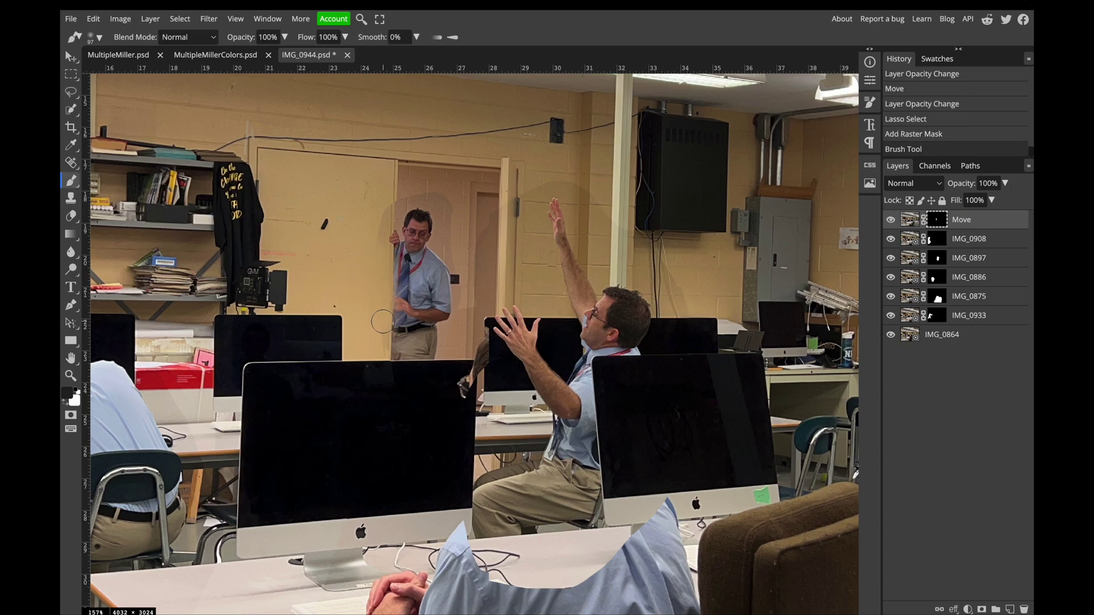
- Set the foreground colour to near-black #040404 for painting on the Move layer's mask
left_click(73, 400)
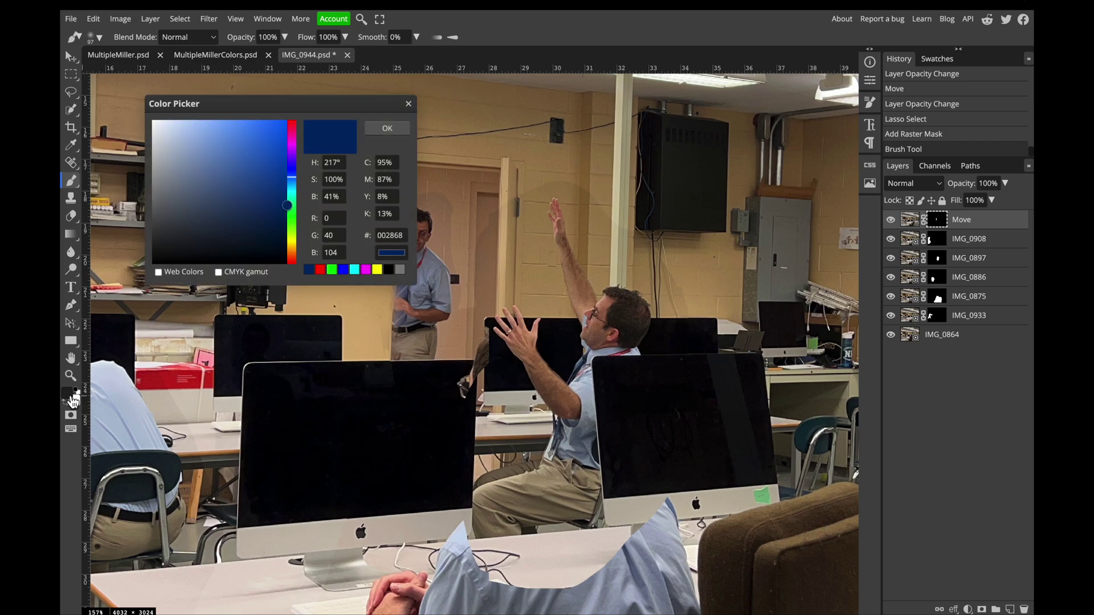
left_click(289, 208)
left_click_drag(289, 208, 290, 261)
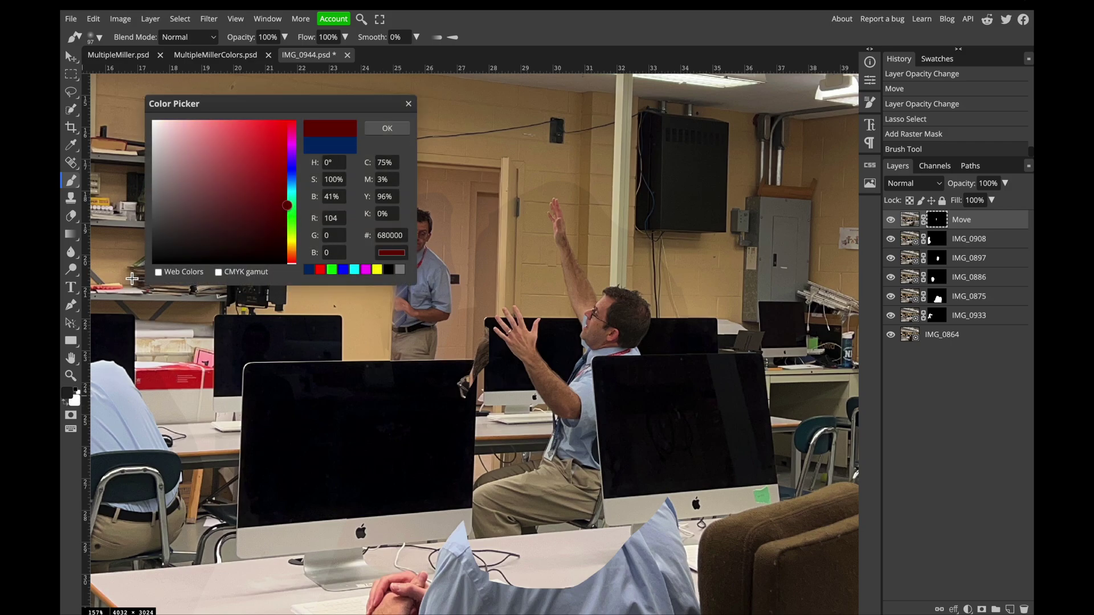
left_click(157, 260)
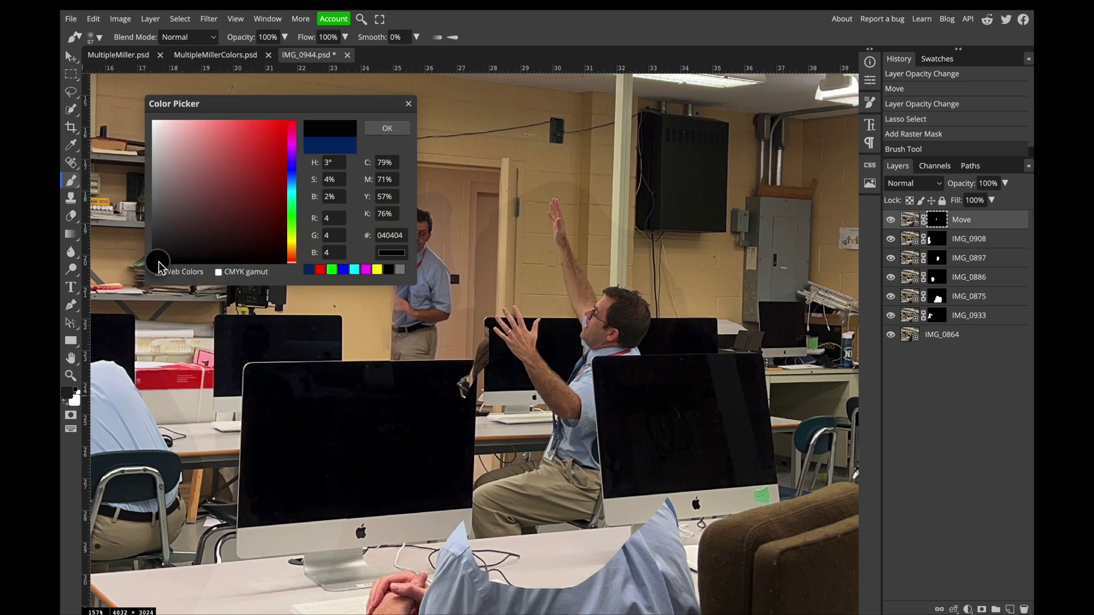
left_click(387, 128)
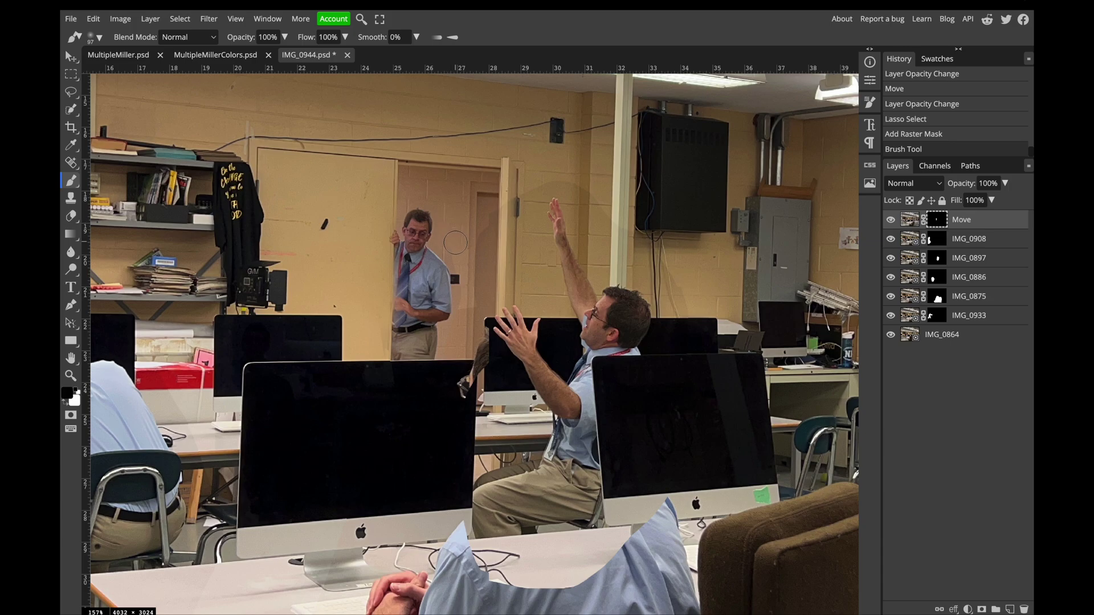
- Paint black over the man in the doorway on the Move layer's mask, and paint him back in with white
mouse_move(446, 236)
left_mouse_down()
mouse_move(426, 246)
mouse_move(438, 284)
left_mouse_up()
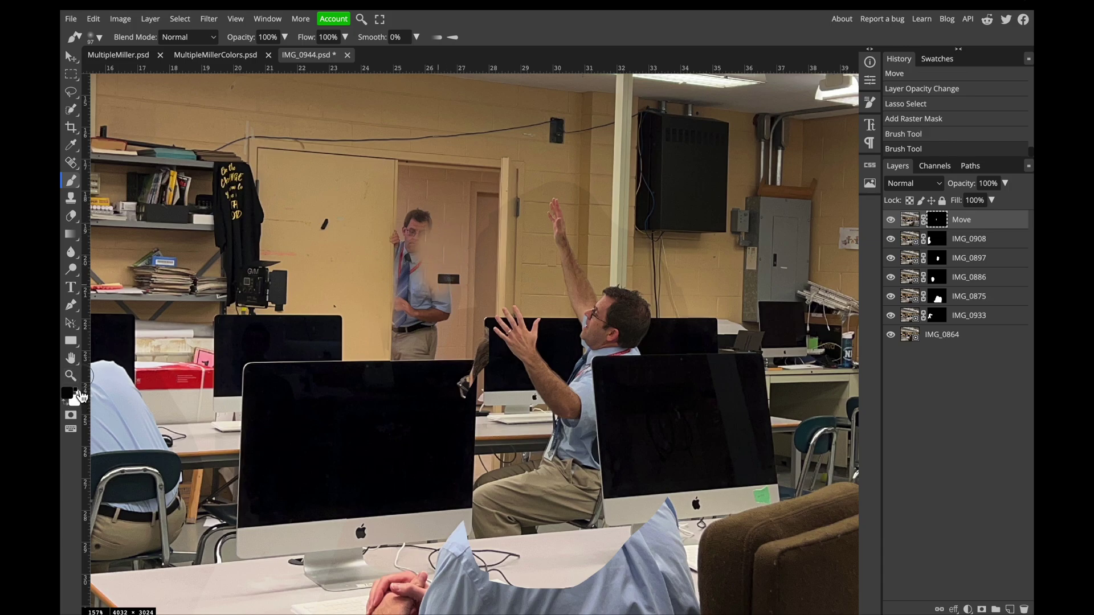
left_click(71, 405)
mouse_move(422, 262)
left_mouse_down()
mouse_move(438, 306)
mouse_move(416, 217)
mouse_move(394, 247)
mouse_move(396, 321)
mouse_move(415, 307)
mouse_move(406, 299)
mouse_move(431, 314)
left_mouse_up()
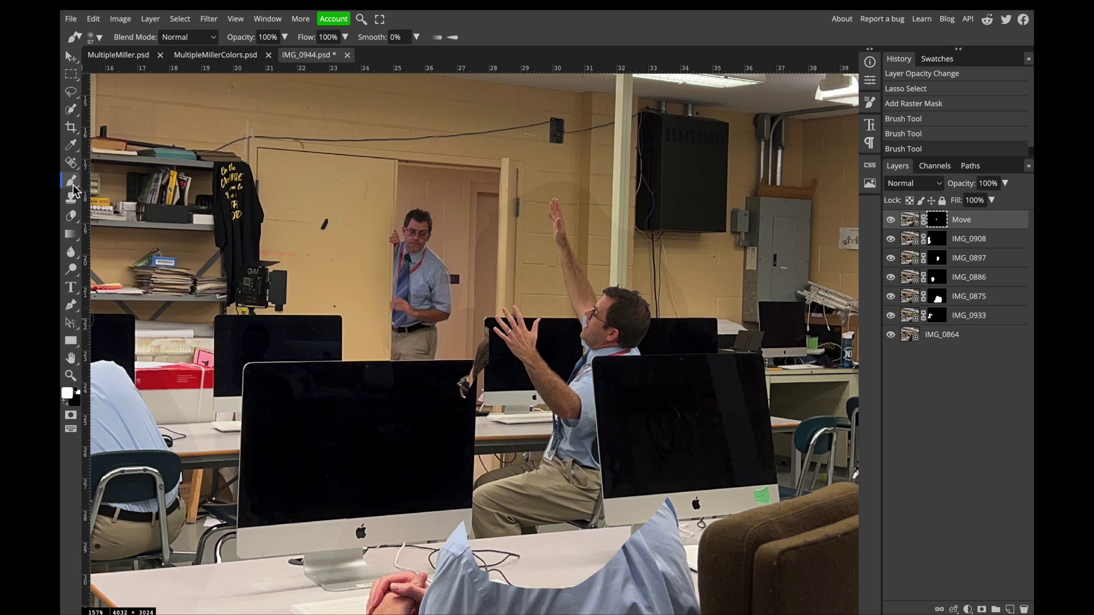
- Set the brush hardness to 55% and touch up the Move layer's mask around the man in the doorway with black and white
left_click(77, 390)
left_click_drag(470, 314, 467, 317)
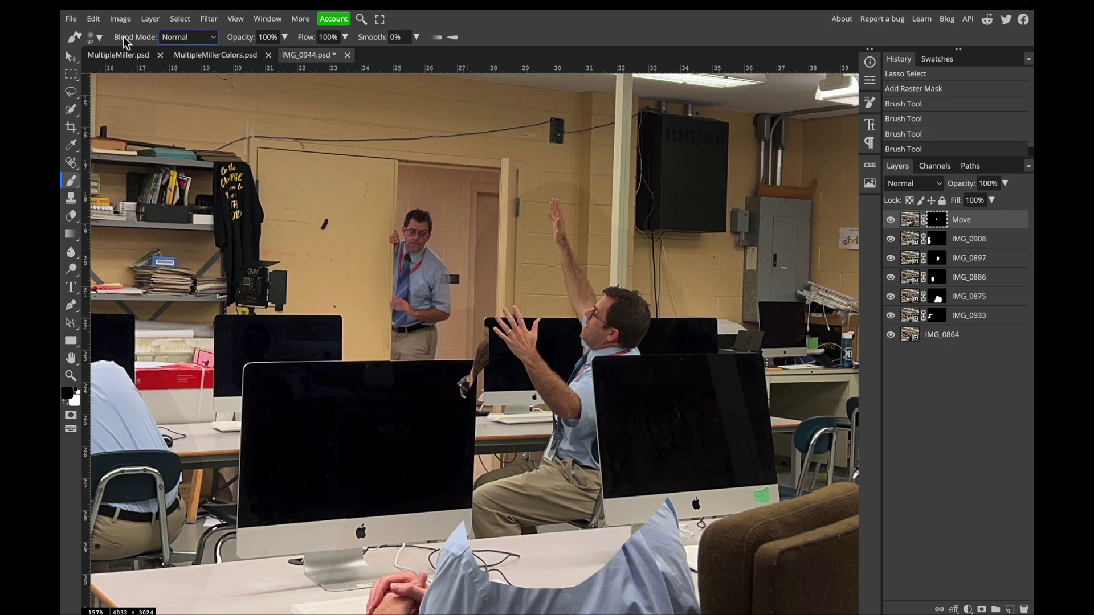
left_click(95, 37)
left_click_drag(148, 95, 196, 96)
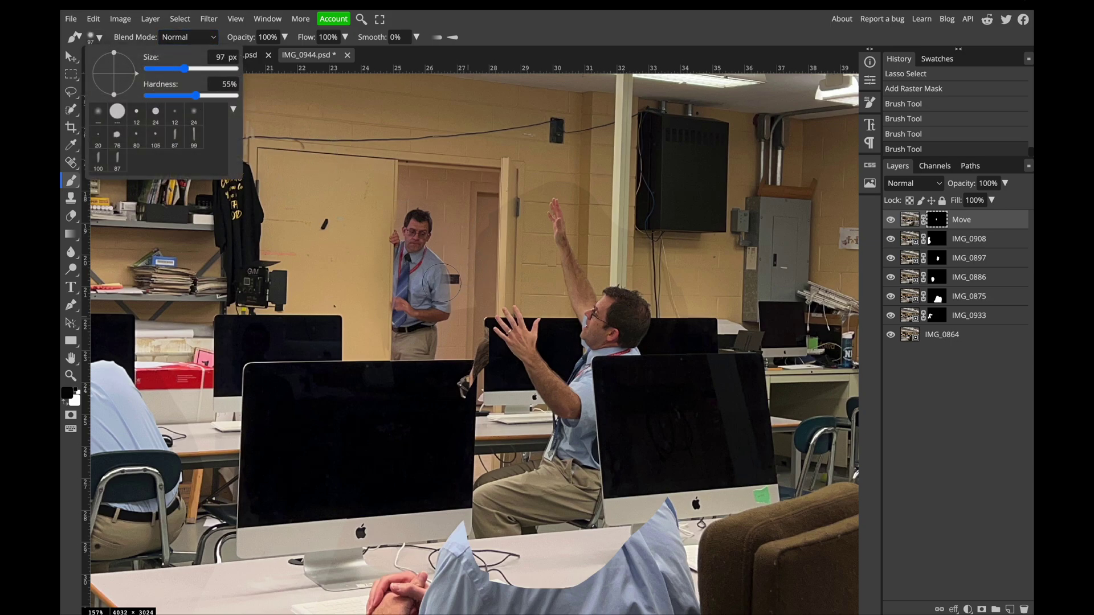
left_click(429, 281)
left_click(431, 297)
key("x")
left_click(420, 298)
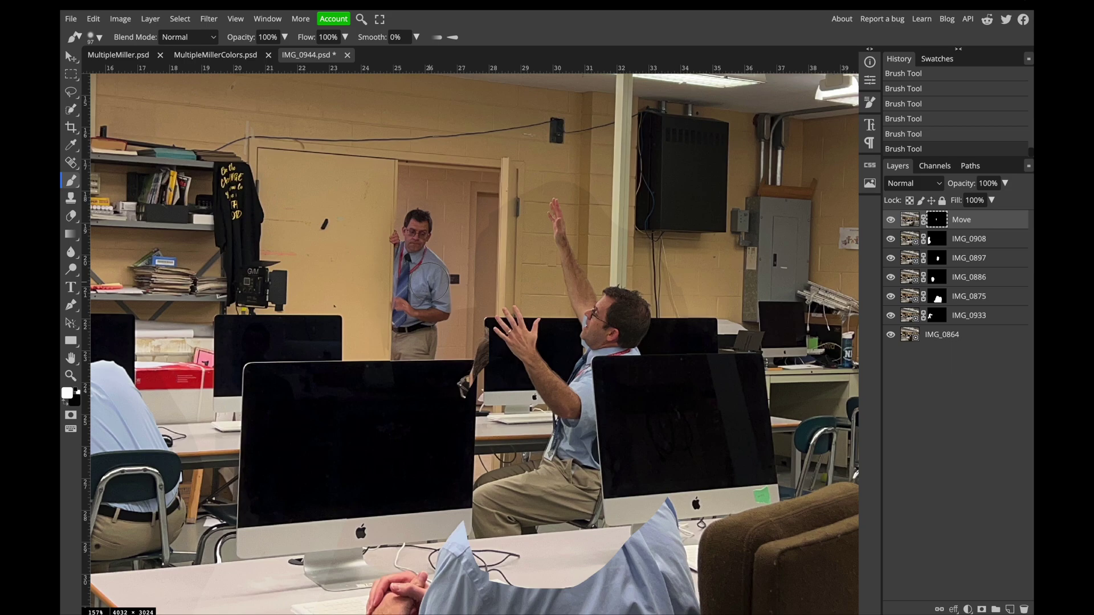
- Paint black on the IMG_0908 mask between the raised arm and the pole to uncover the standing man's body
key("x")
key("ctrl+0")
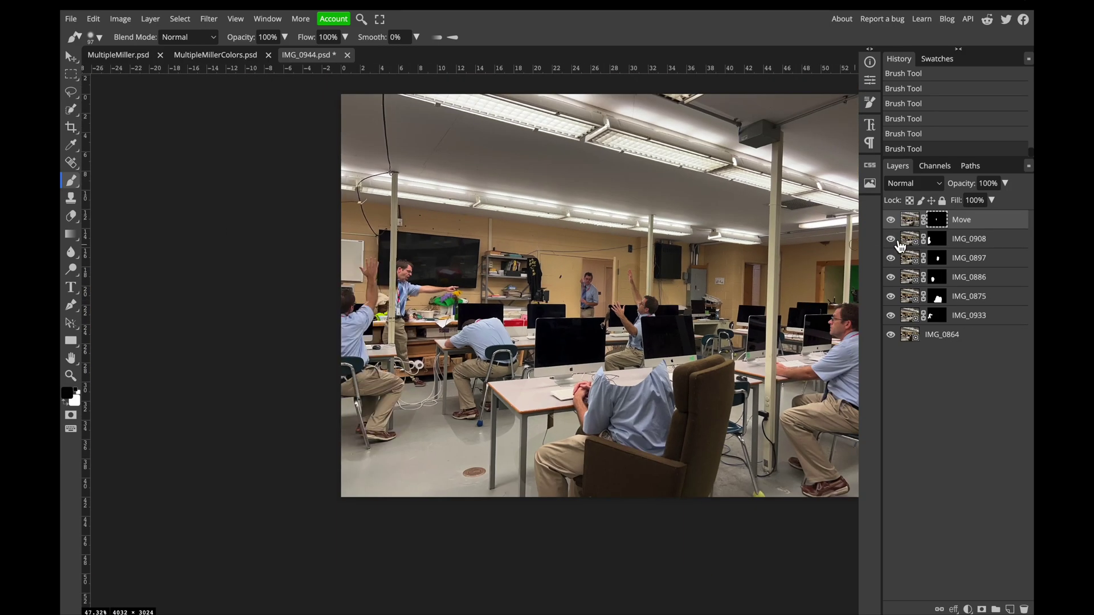
left_click(937, 238)
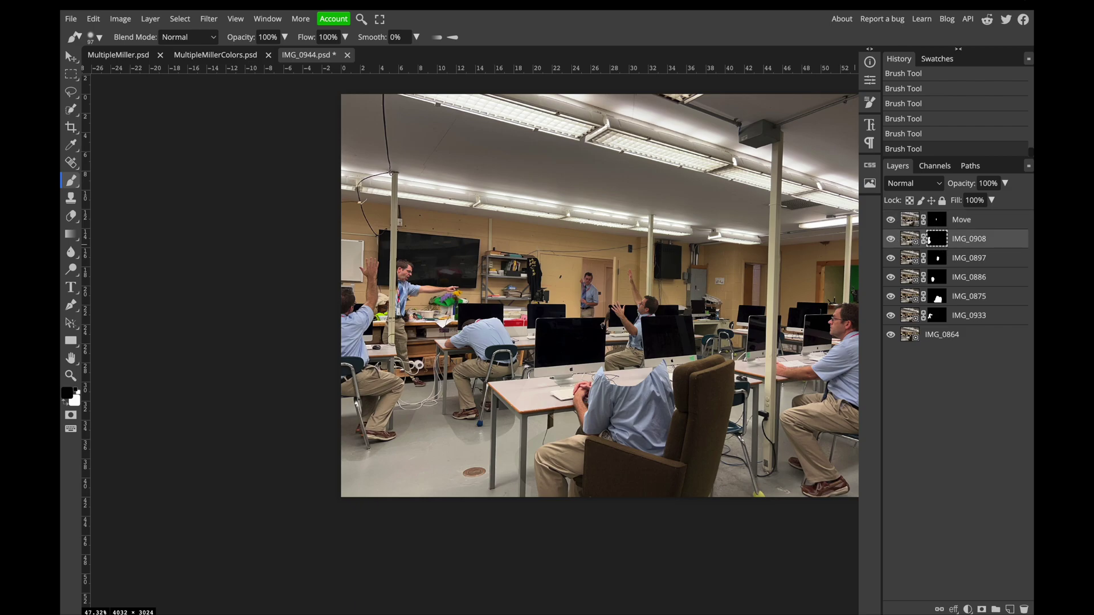
scroll(402, 345, "up", 5)
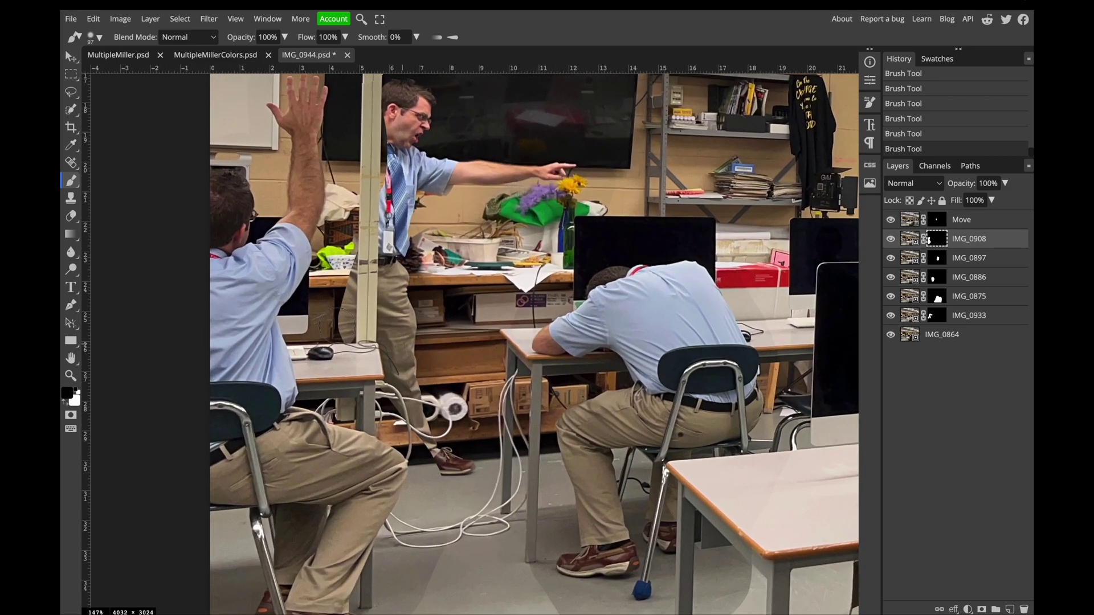
mouse_move(329, 299)
left_mouse_down()
mouse_move(355, 229)
mouse_move(327, 316)
mouse_move(306, 336)
mouse_move(296, 328)
mouse_move(345, 264)
mouse_move(314, 287)
mouse_move(323, 275)
mouse_move(307, 287)
mouse_move(291, 261)
left_mouse_up()
key("x")
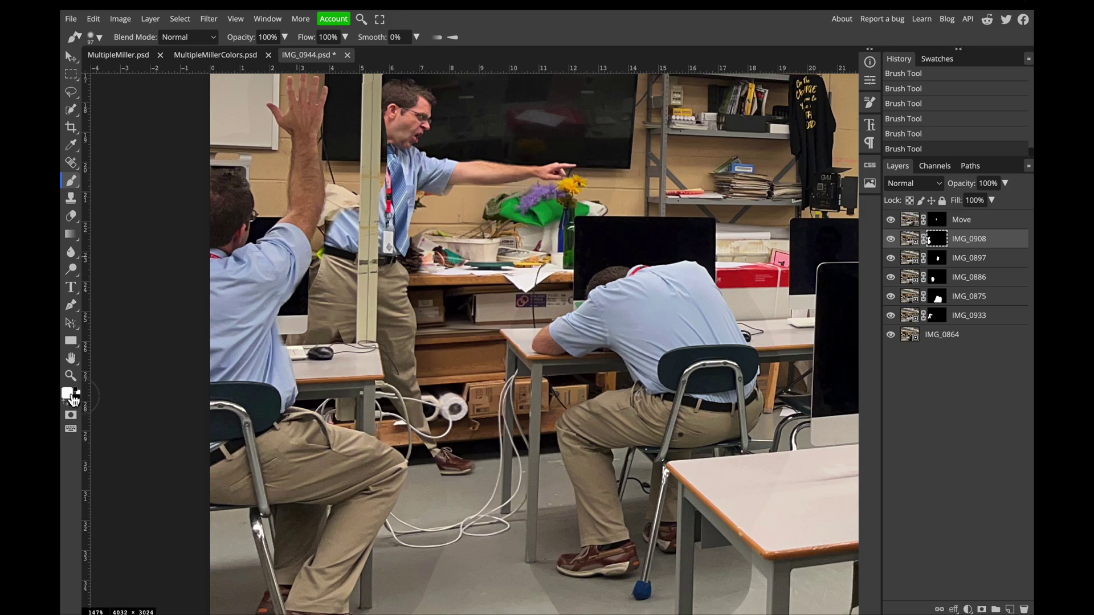
key("x")
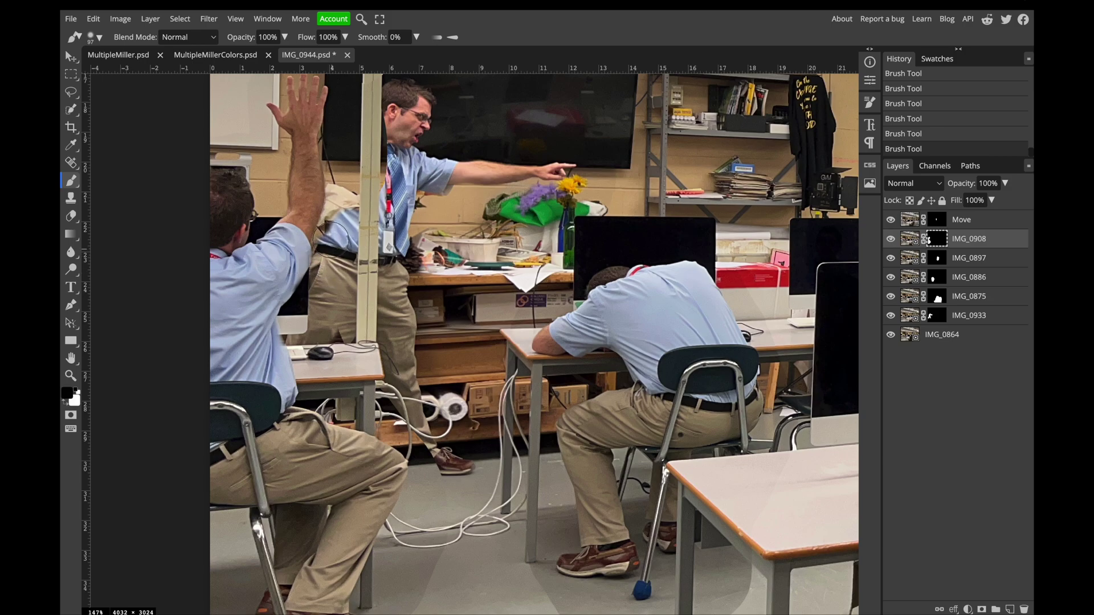
- Touch up the IMG_0908 mask beside the raised forearm to uncover the standing man's shoulder
key("x")
mouse_move(338, 224)
left_mouse_down()
mouse_move(370, 148)
mouse_move(381, 177)
mouse_move(409, 116)
mouse_move(398, 113)
mouse_move(377, 141)
mouse_move(369, 110)
mouse_move(360, 121)
mouse_move(338, 222)
mouse_move(346, 185)
left_mouse_up()
key("x")
key("x")
left_click_drag(336, 149, 334, 143)
key("x")
- Rasterize the IMG_0897 layer and paint black on its mask beside the raised arms of the man behind the monitors
scroll(398, 170, "down", 4)
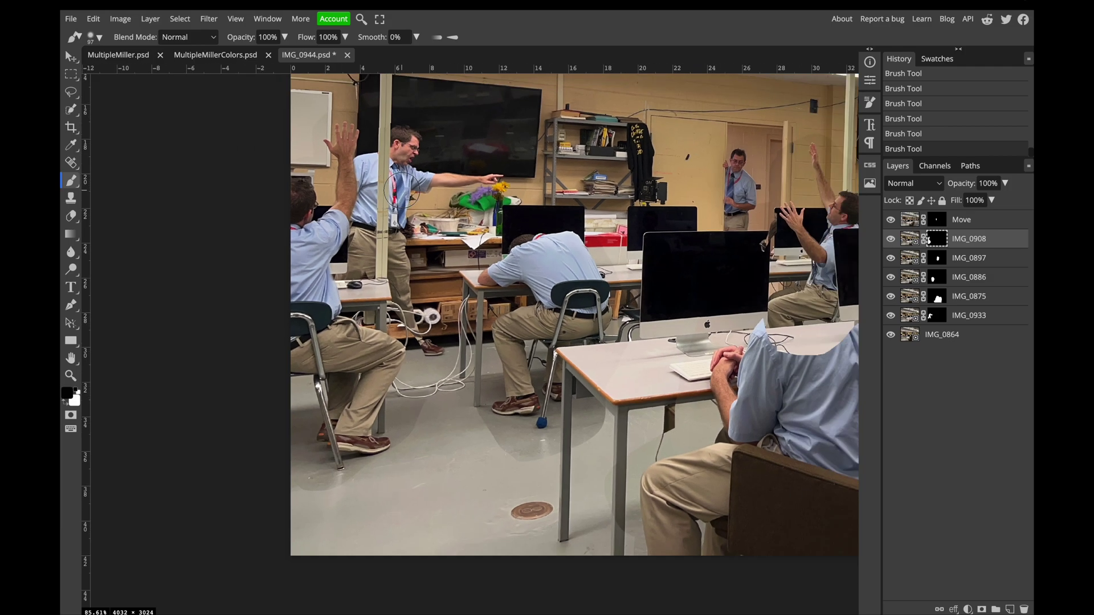
left_click(955, 266)
key("Return")
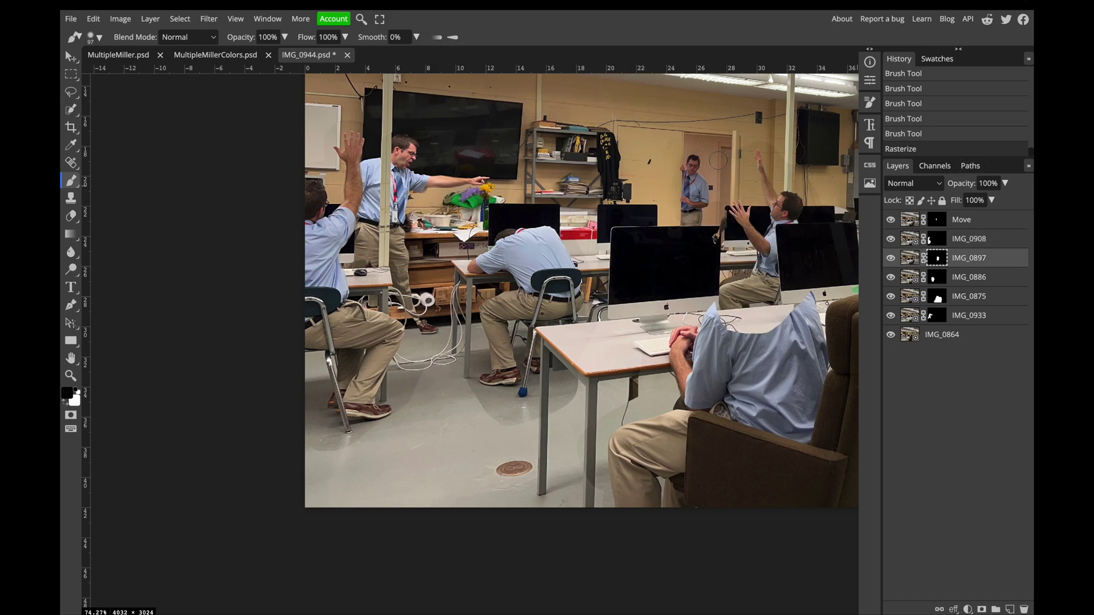
mouse_move(739, 161)
left_mouse_down()
mouse_move(738, 189)
mouse_move(745, 158)
left_mouse_up()
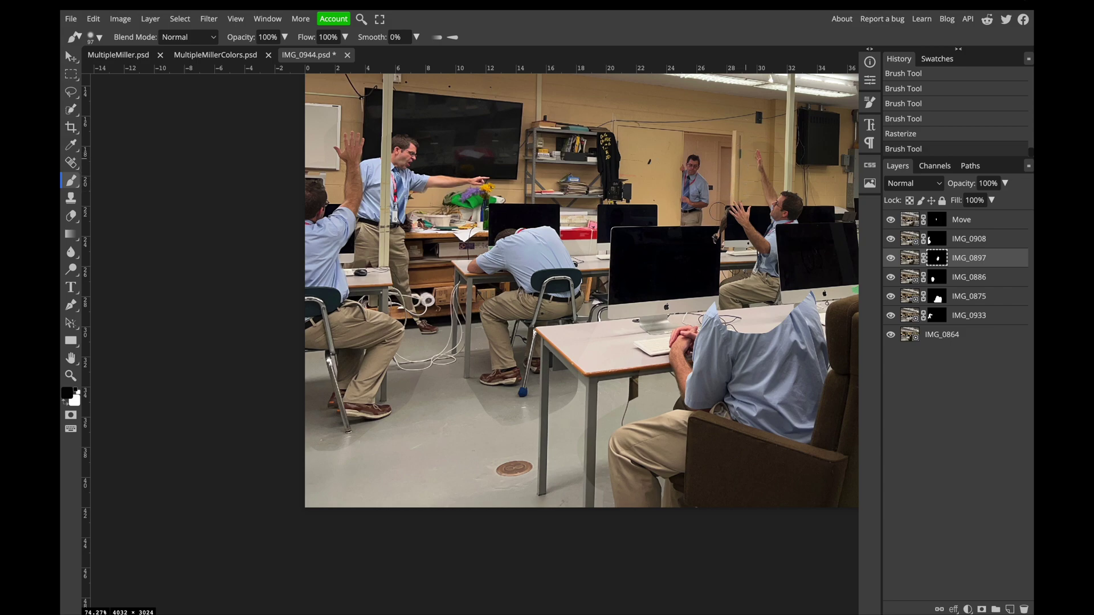
left_click_drag(708, 219, 724, 197)
left_click(186, 19)
left_click(186, 19)
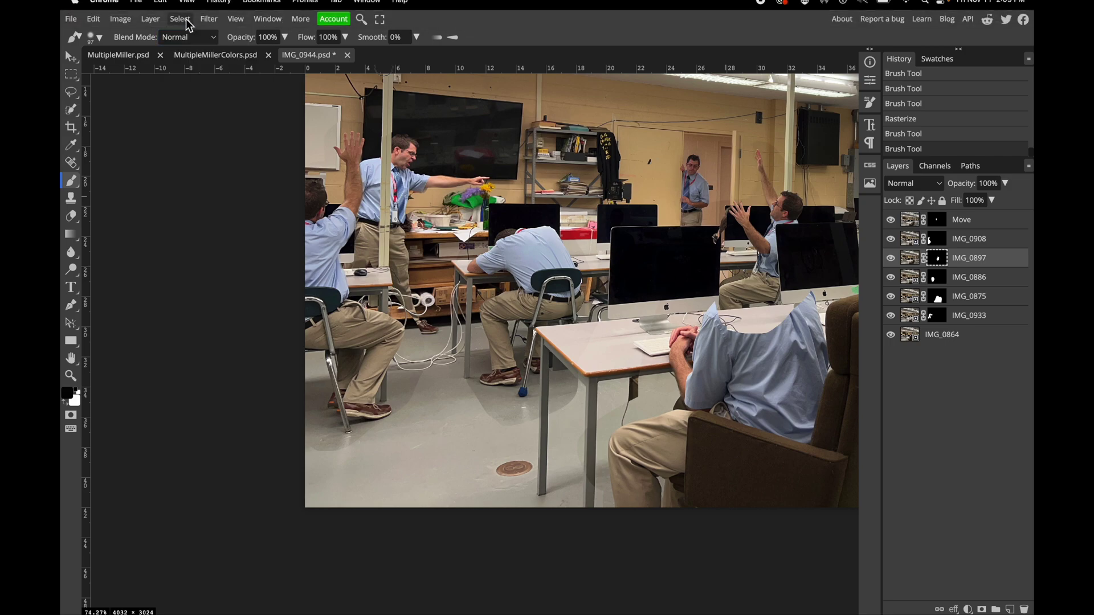
- Lower the brush hardness to 15% and blend the IMG_0897 mask around the man with both arms raised
left_click(100, 37)
left_click_drag(194, 96, 161, 95)
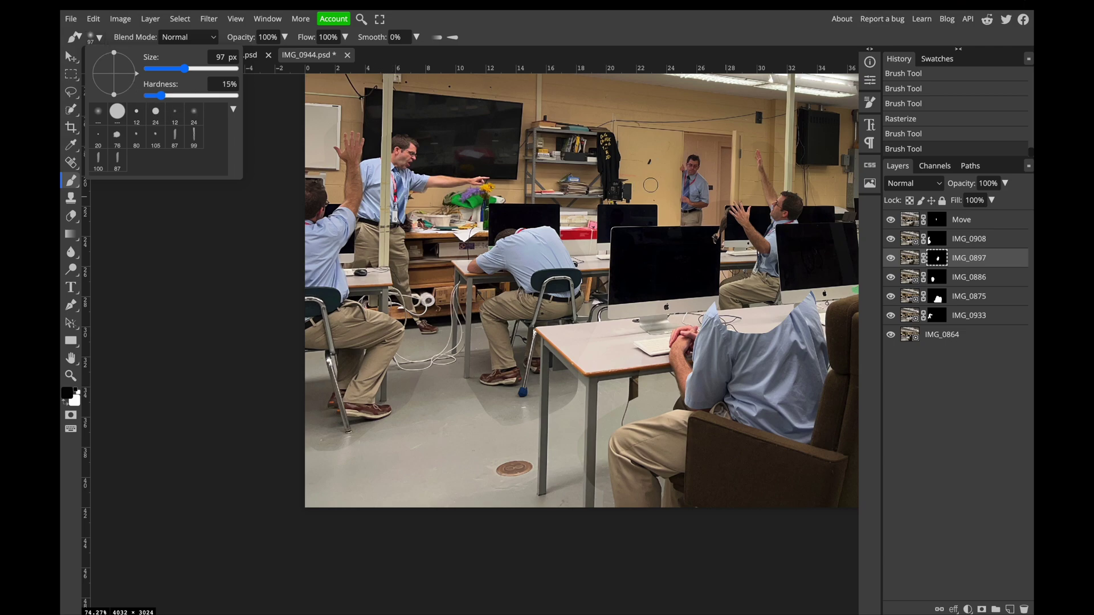
left_click(754, 191)
left_click_drag(751, 191, 712, 202)
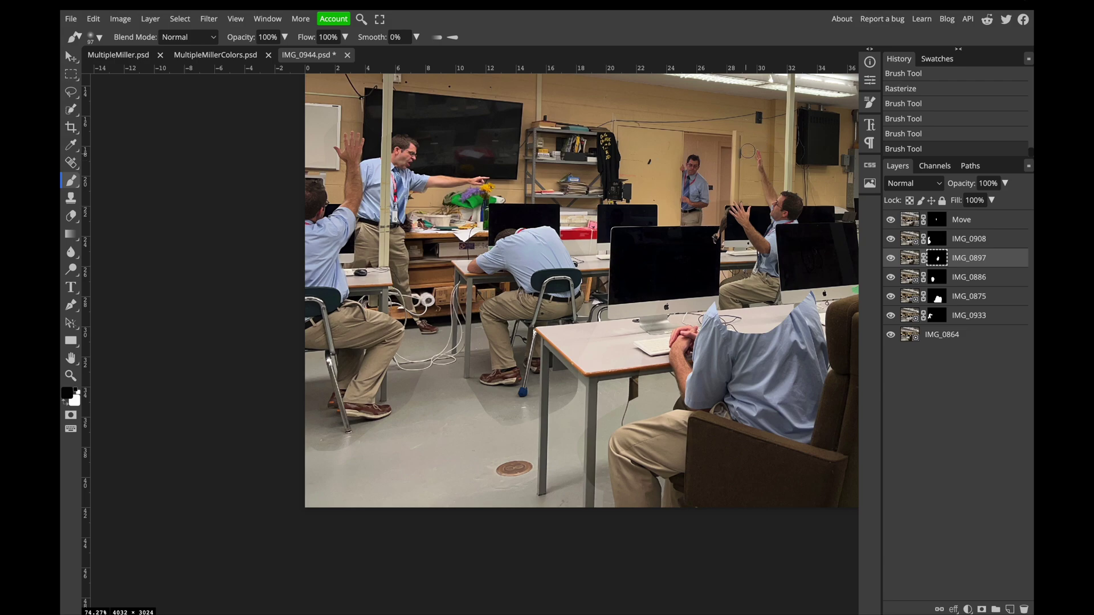
mouse_move(763, 143)
left_mouse_down()
mouse_move(819, 207)
mouse_move(817, 224)
left_mouse_up()
key("x")
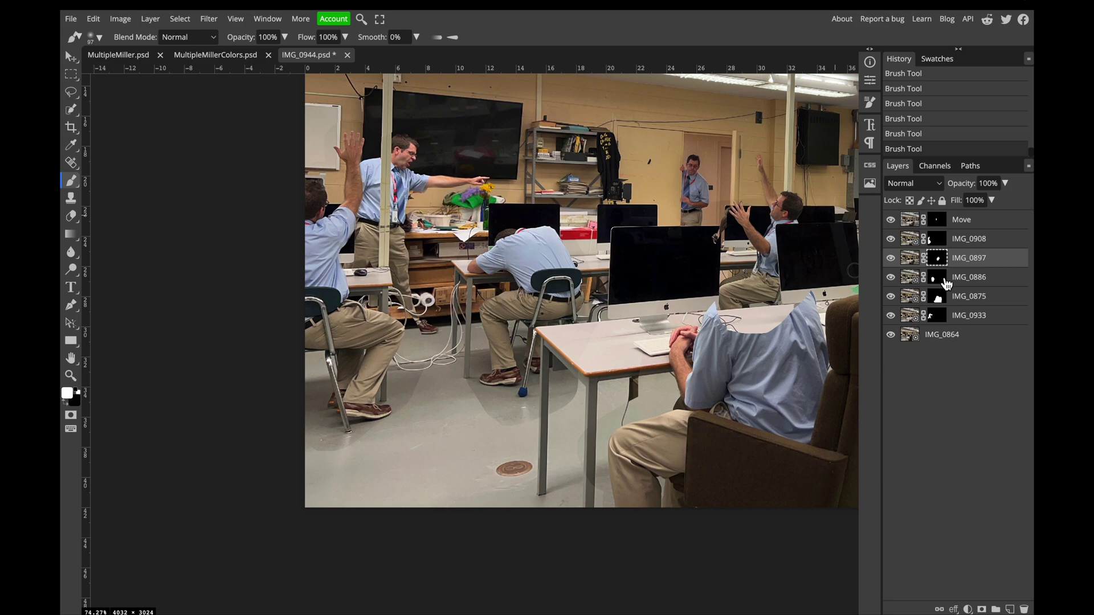
- Paint black on the IMG_0886 mask over the floor around the chair of the man resting his head
left_click(896, 283)
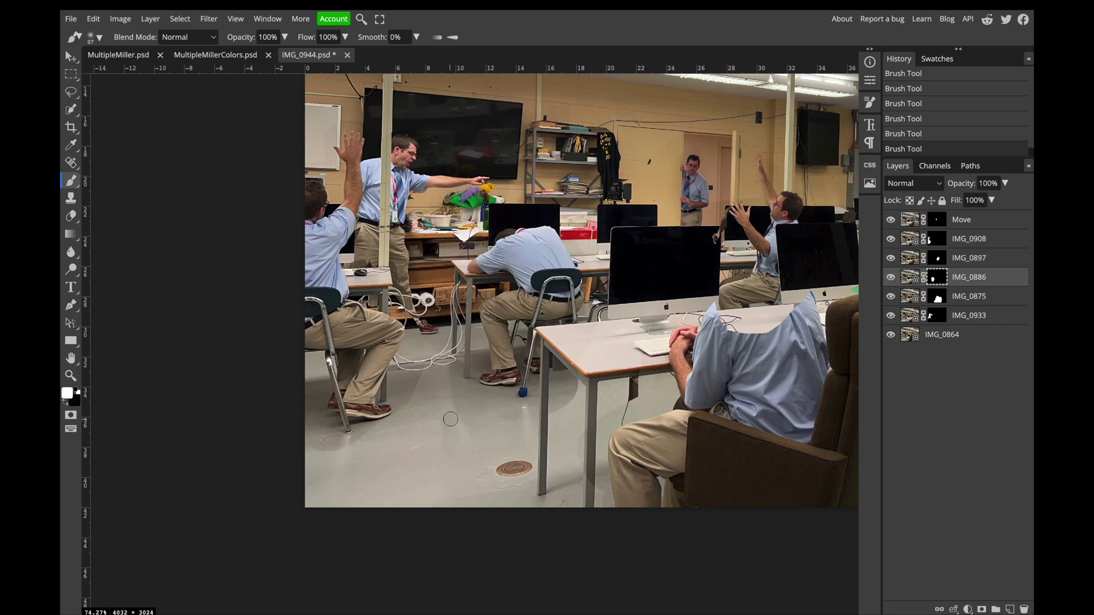
key("x")
left_click_drag(557, 419, 576, 378)
key("x")
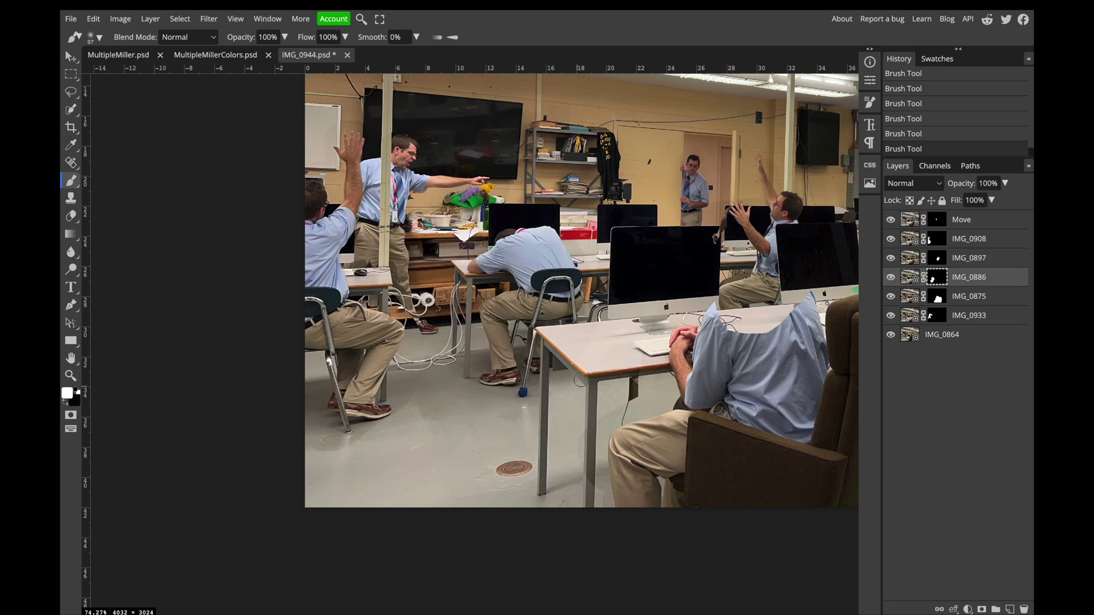
key("x")
mouse_move(535, 424)
left_mouse_down()
mouse_move(533, 393)
mouse_move(527, 427)
mouse_move(507, 418)
left_mouse_up()
key("x")
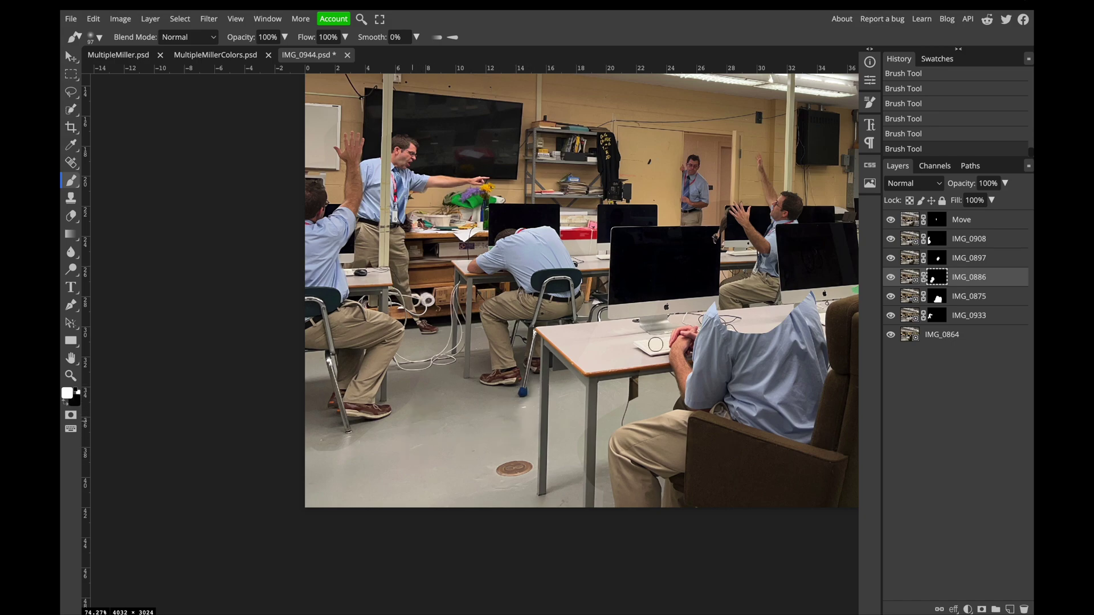
- Toggle the IMG_0875, IMG_0886 and IMG_0897 layers off and on to find which one covers the armchair man's head
scroll(593, 339, "down", 3)
left_click(911, 297)
left_click(890, 297)
left_click(891, 297)
left_click(891, 296)
left_click(891, 297)
left_click(891, 297)
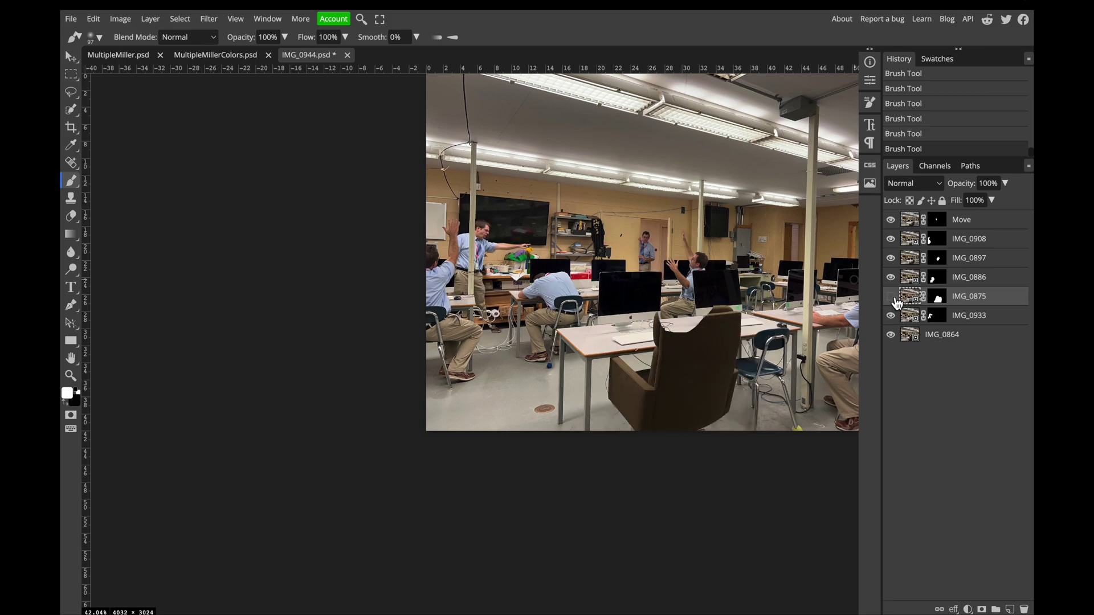
left_click(890, 297)
left_click(890, 277)
left_click(890, 277)
left_click(891, 258)
left_click(890, 257)
- Paint black on the IMG_0897 mask above the armchair man's shoulders to uncover his head
left_click(937, 258)
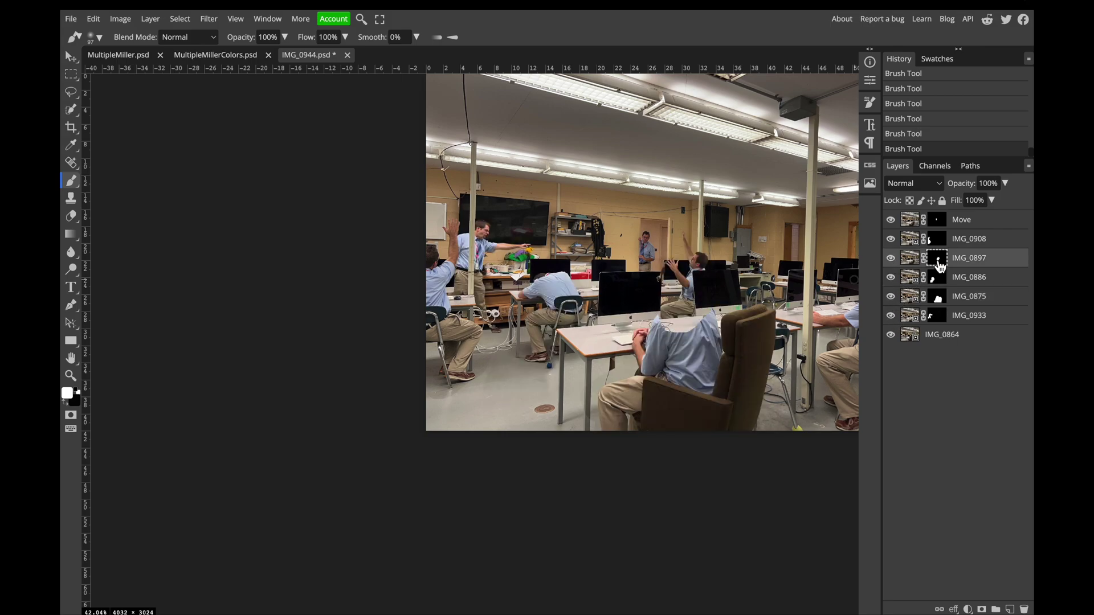
key("x")
mouse_move(688, 320)
left_mouse_down()
mouse_move(661, 285)
mouse_move(675, 268)
mouse_move(687, 282)
left_mouse_up()
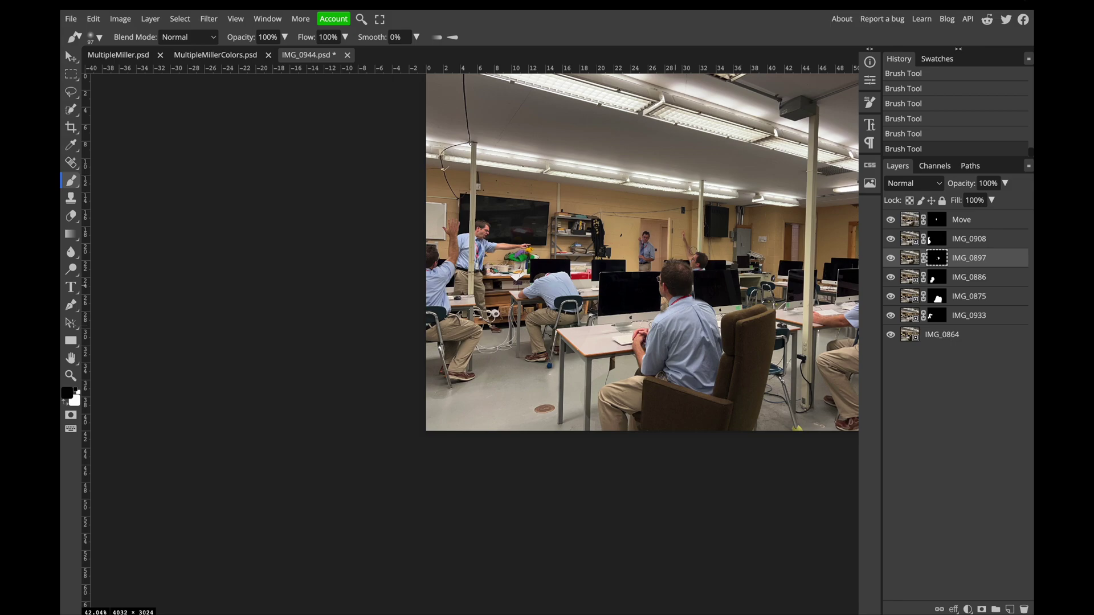
key("x")
key("x")
left_click_drag(605, 206, 424, 230)
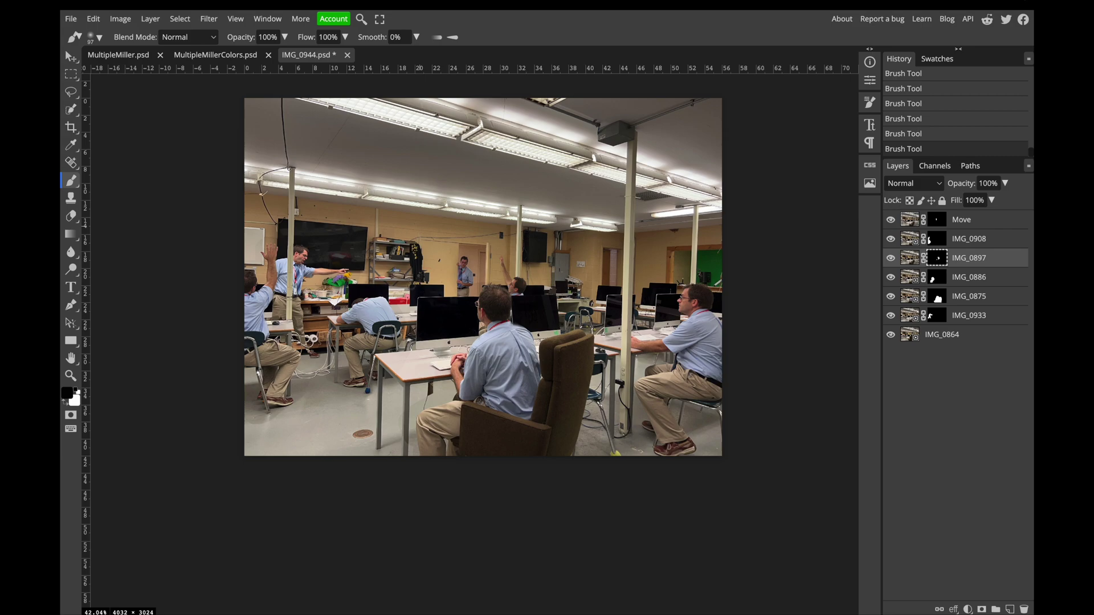
- Examine the recoloured example in MultipleMillerColors.psd, and return to IMG_0944.psd to review the composite
left_click(227, 57)
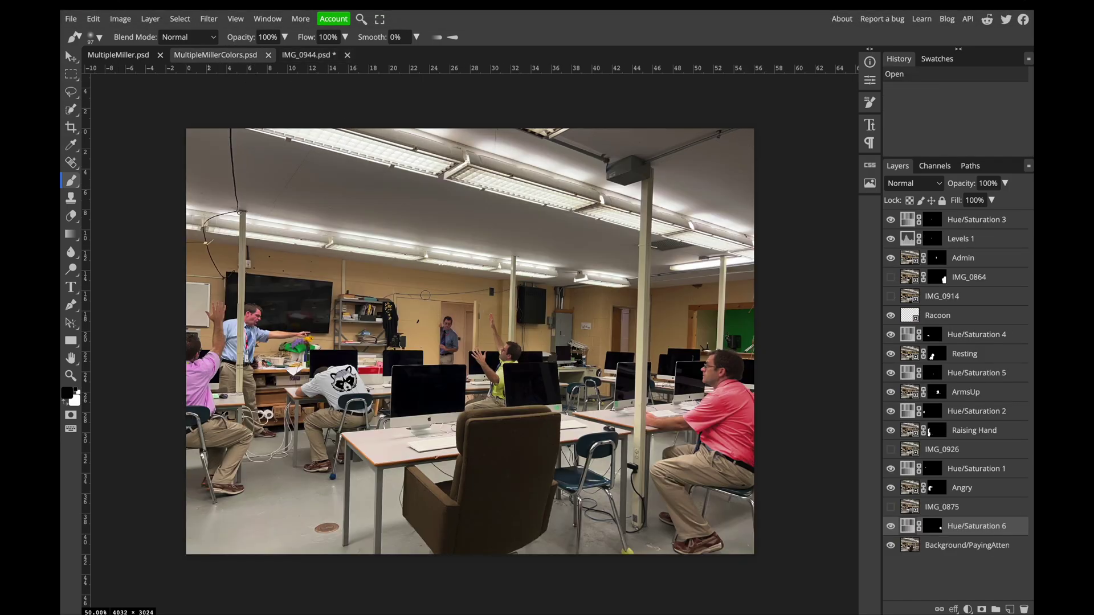
scroll(466, 295, "down", 2)
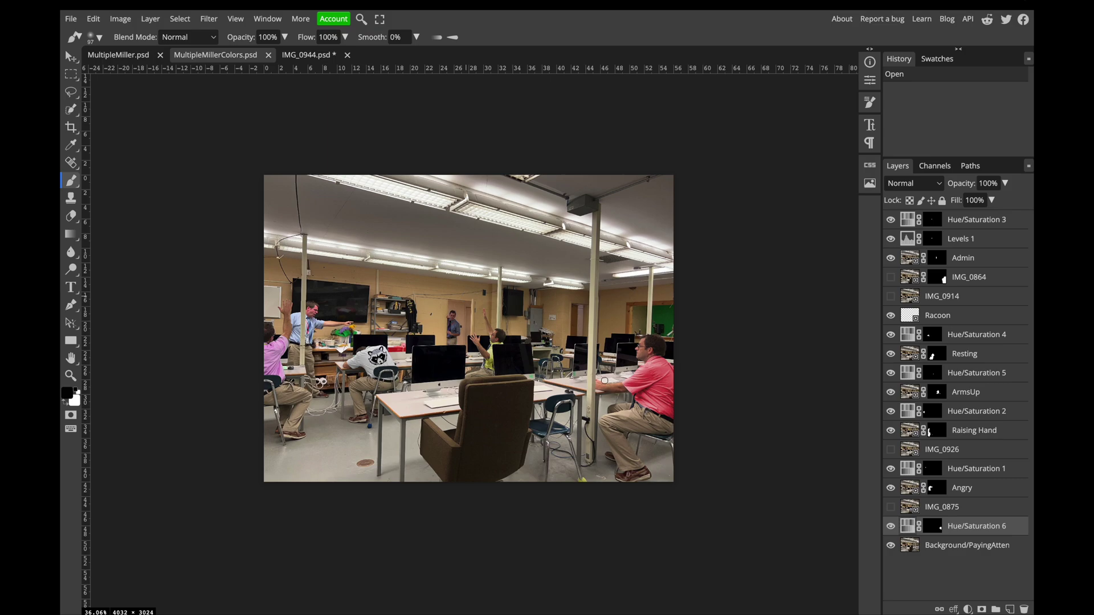
left_click(308, 55)
scroll(631, 280, "up", 3)
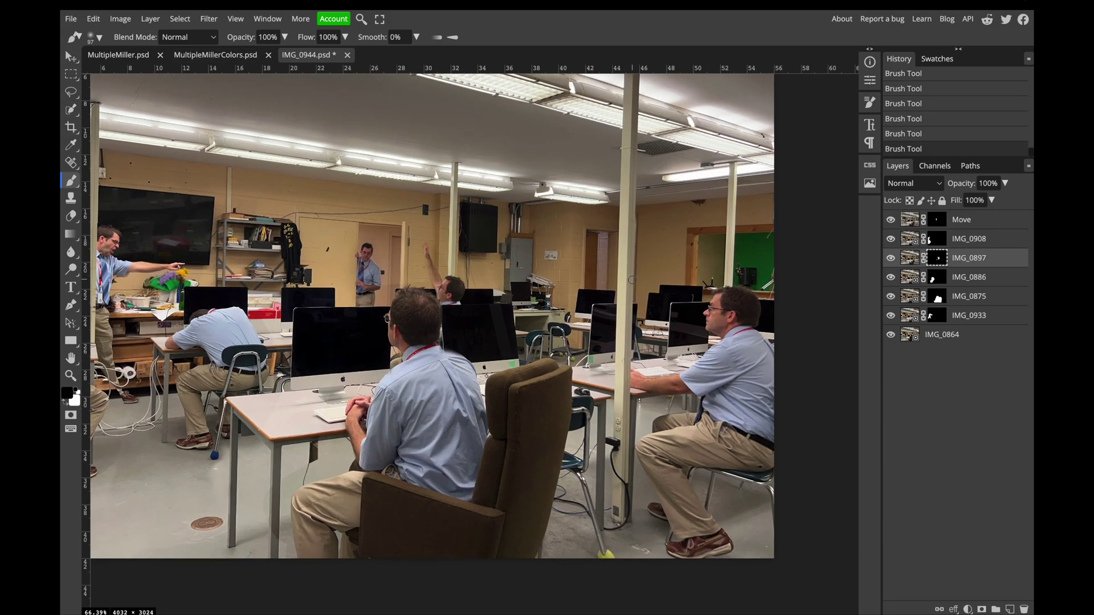
scroll(631, 281, "down", 1)
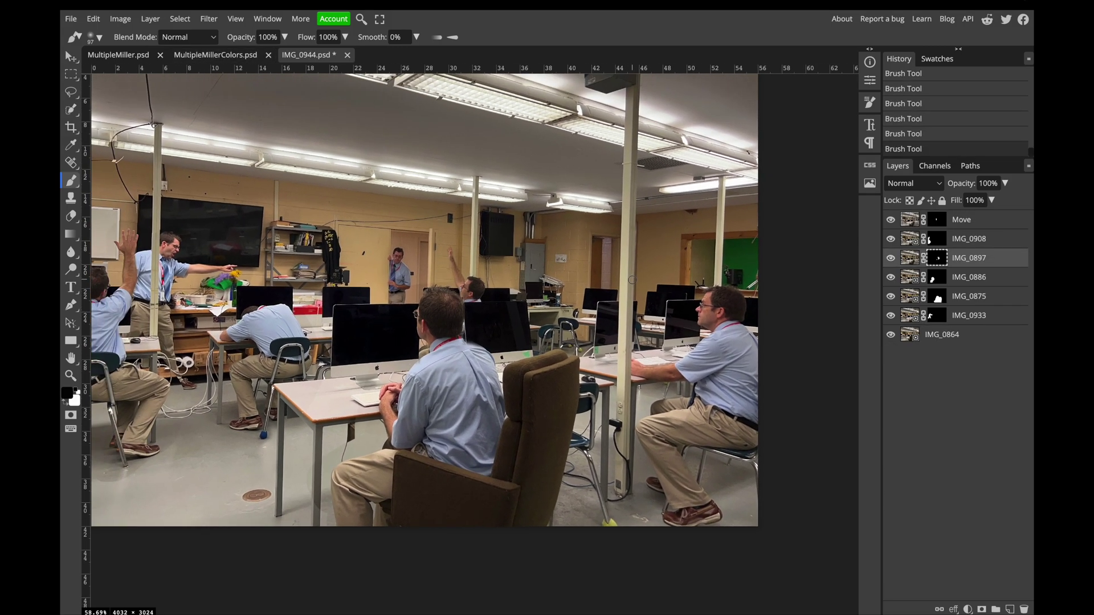
left_click_drag(502, 266, 523, 286)
scroll(523, 286, "down", 3)
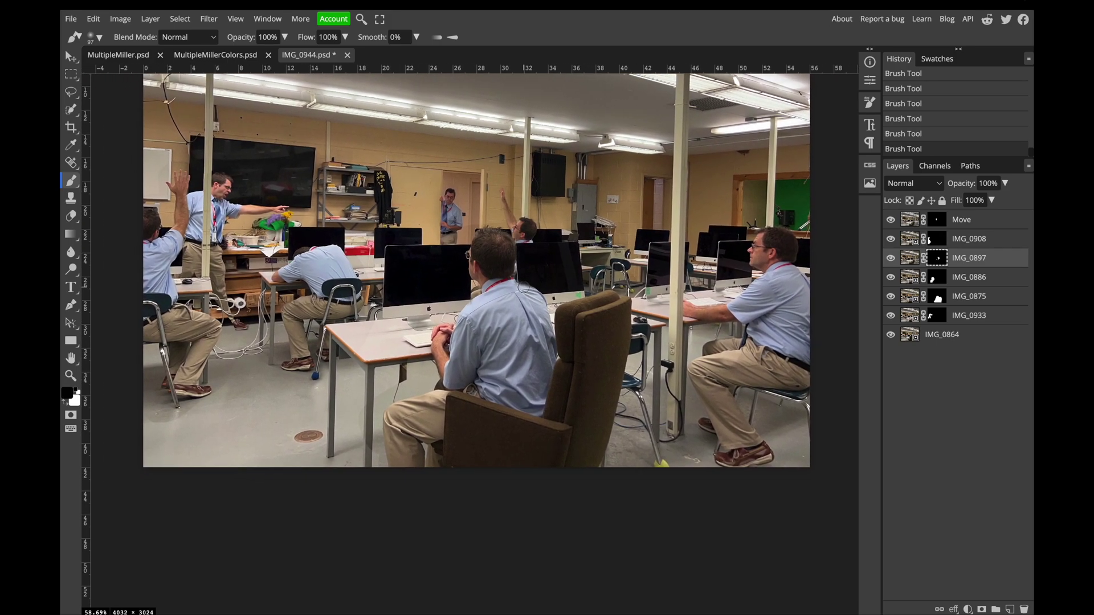
scroll(523, 286, "up", 1)
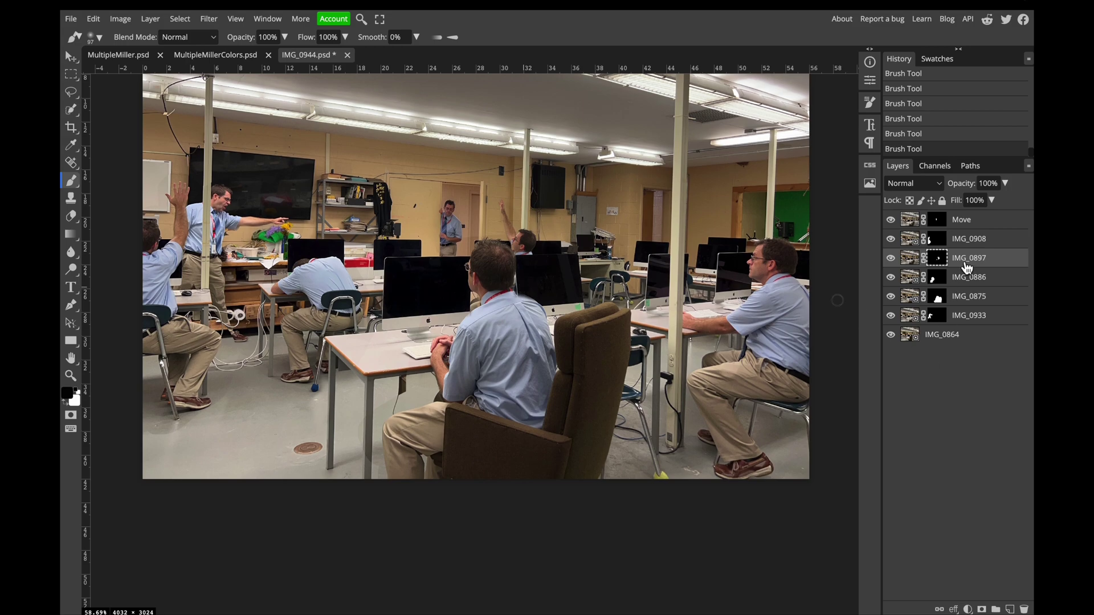
- On the Move layer's image, make a Quick Selection of the doorway man's shirt
left_click(892, 221)
left_click(892, 222)
left_click(969, 223)
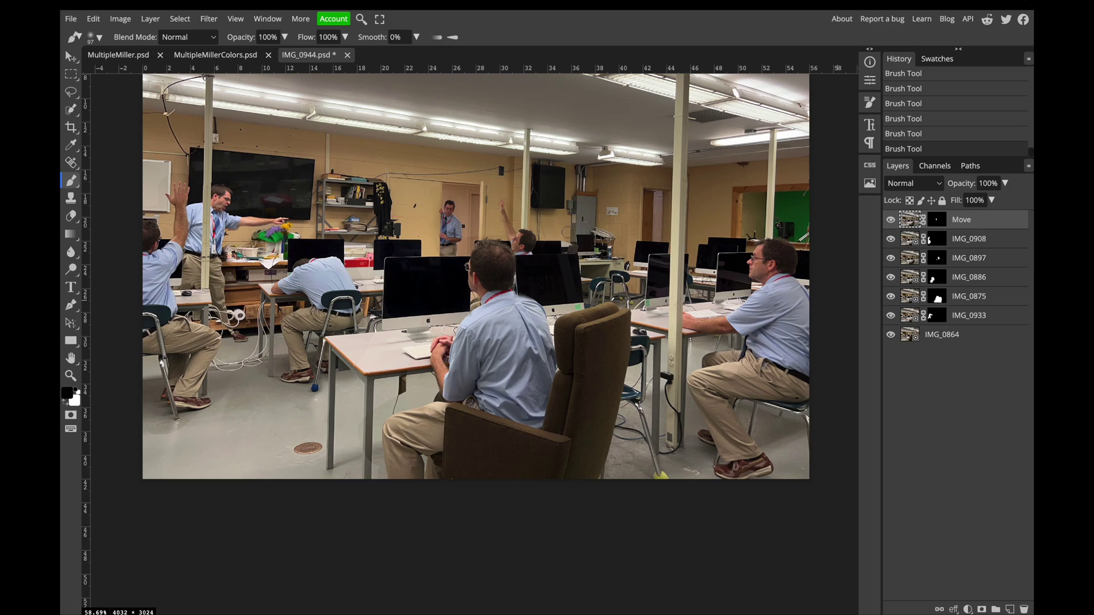
scroll(453, 228, "up", 5)
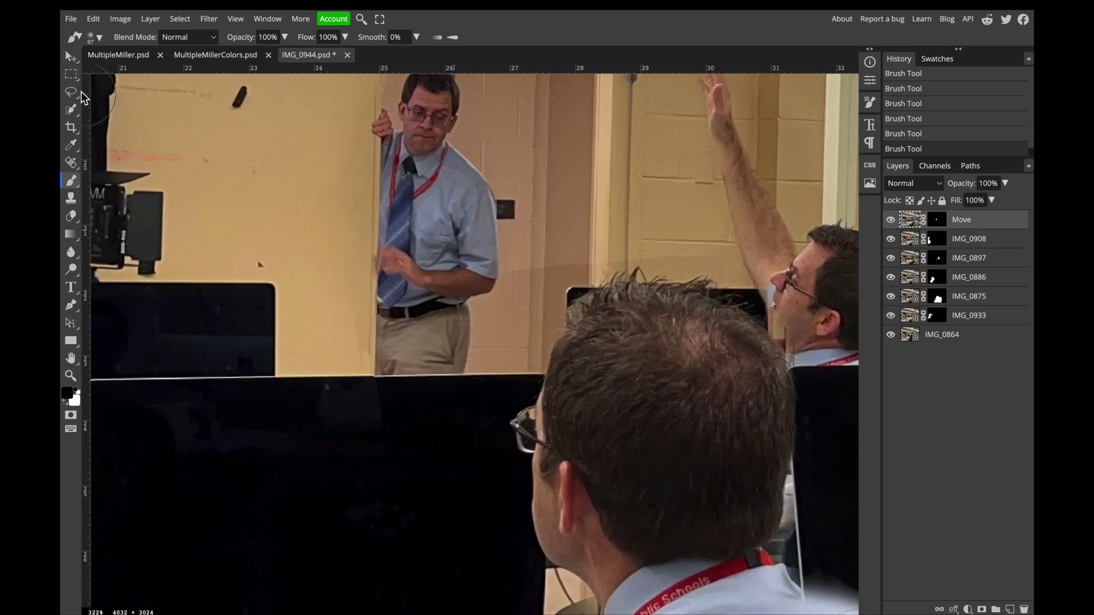
right_click(73, 111)
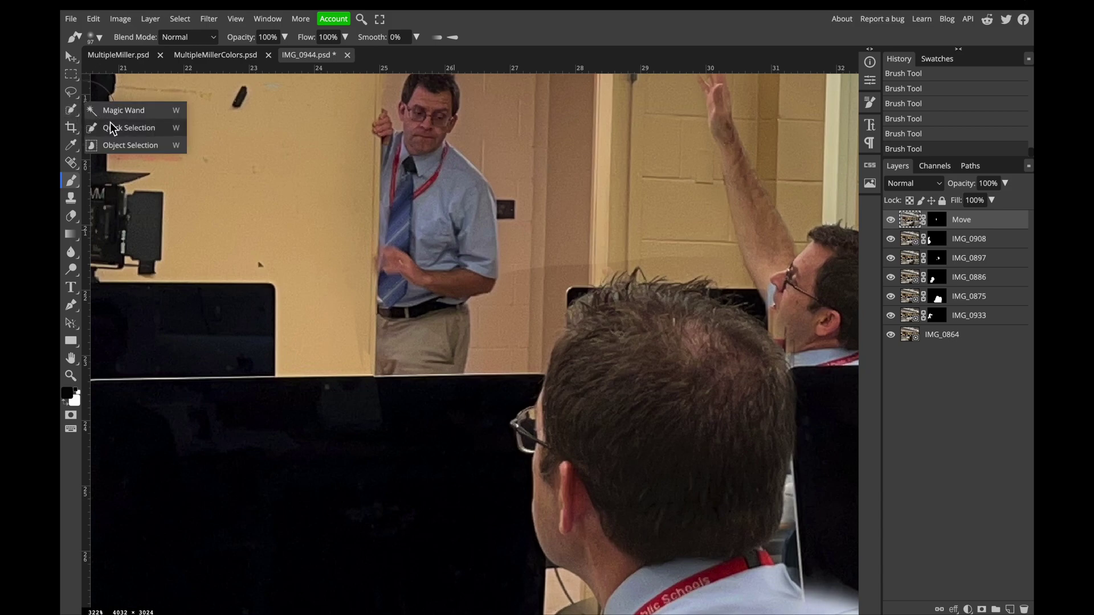
left_click(111, 123)
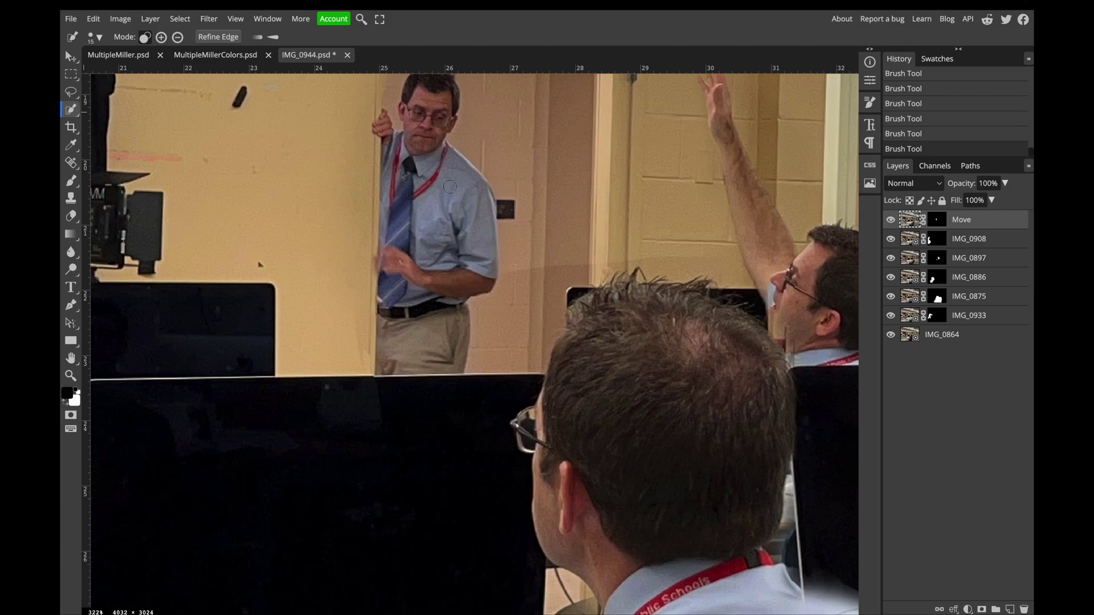
left_click(892, 222)
left_click(892, 222)
left_click(439, 212)
left_click(438, 217)
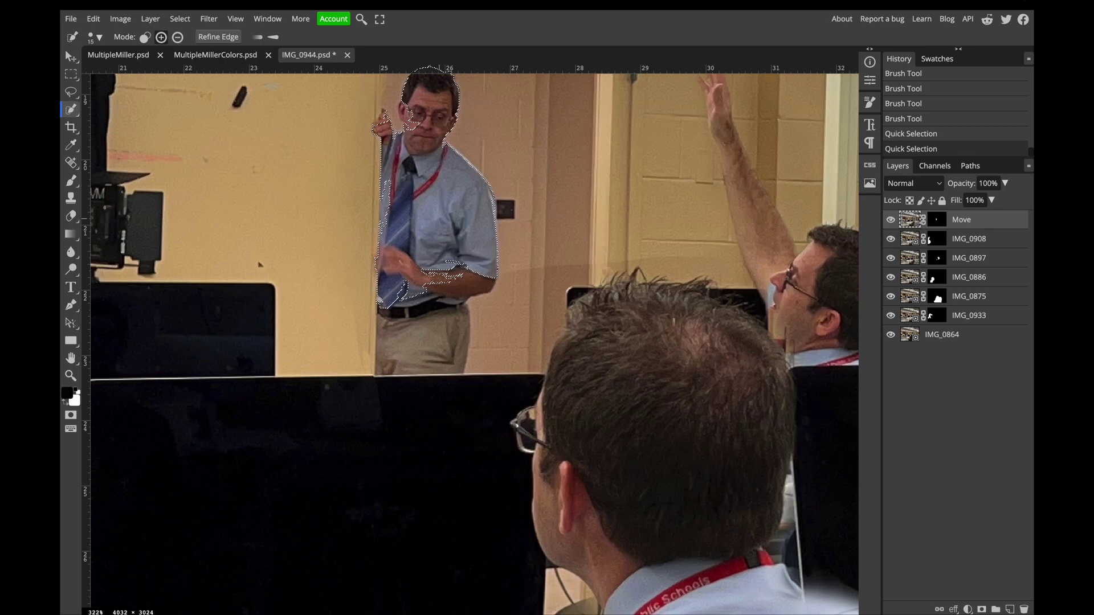
- Extend the selection across the doorway man's forearm and waist, and subtract his belt and head from it
left_click_drag(439, 276, 410, 302)
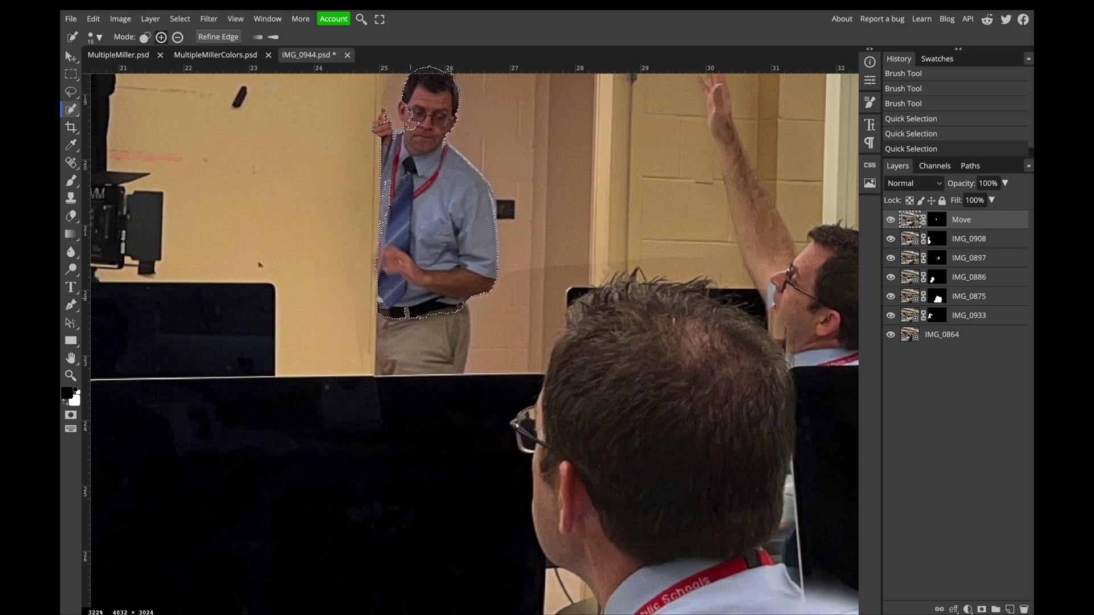
key("alt")
left_click(414, 312, "alt")
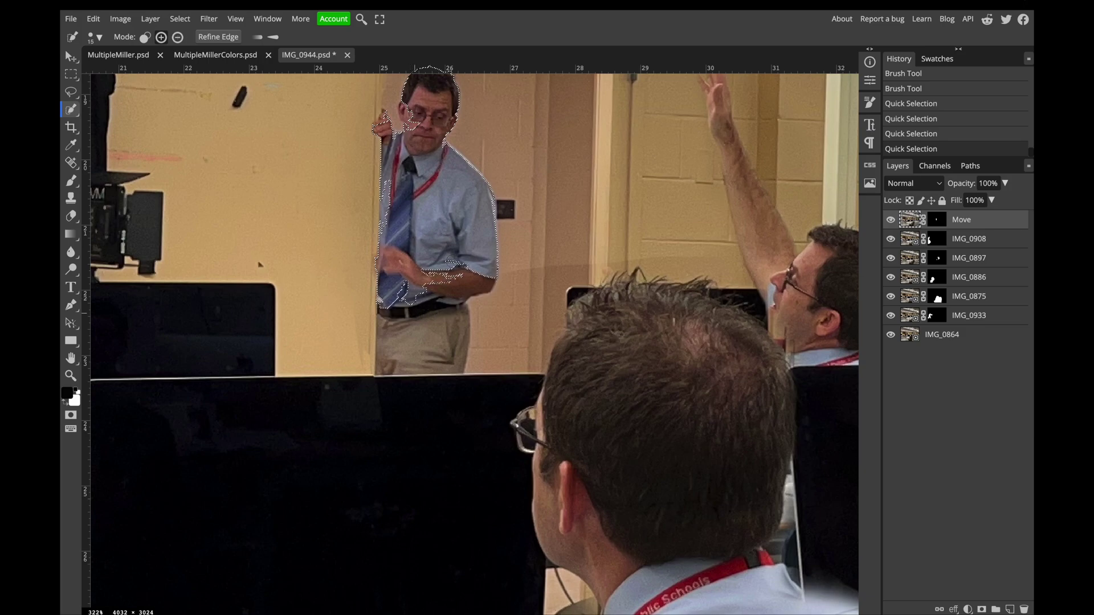
key("alt")
left_click(420, 143, "alt")
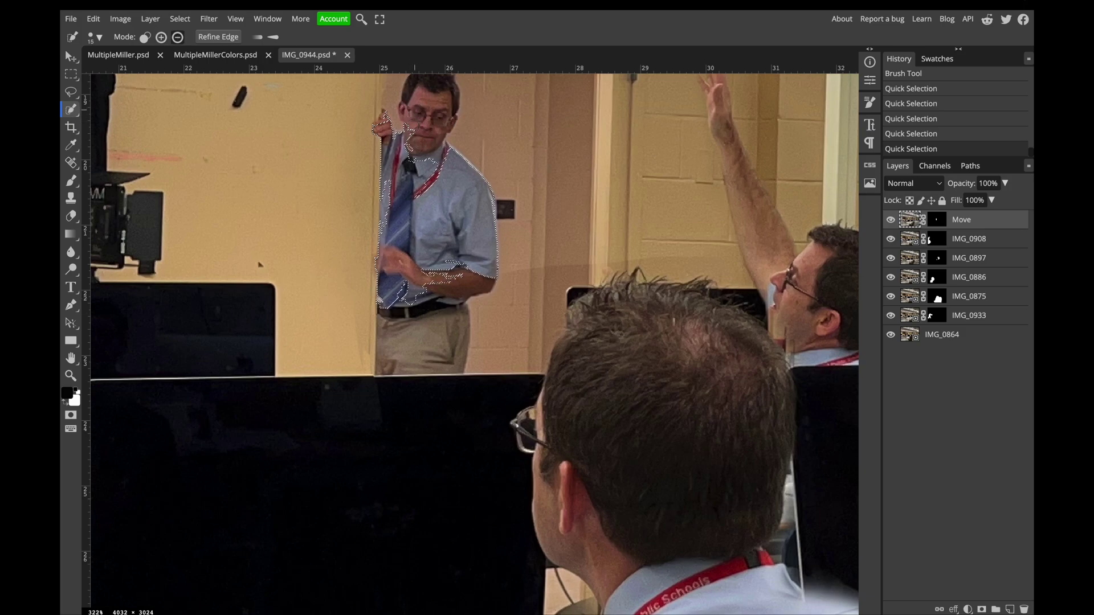
left_click(415, 130, "alt")
left_click_drag(420, 176, 423, 168)
- Refine the selection around the doorway man's collar, and subtract his face and raised hand
key("bracketleft")
left_click(361, 215)
left_click(365, 181, "alt")
left_click(416, 108)
mouse_move(443, 124)
left_mouse_down()
mouse_move(444, 99)
mouse_move(435, 118)
left_mouse_up()
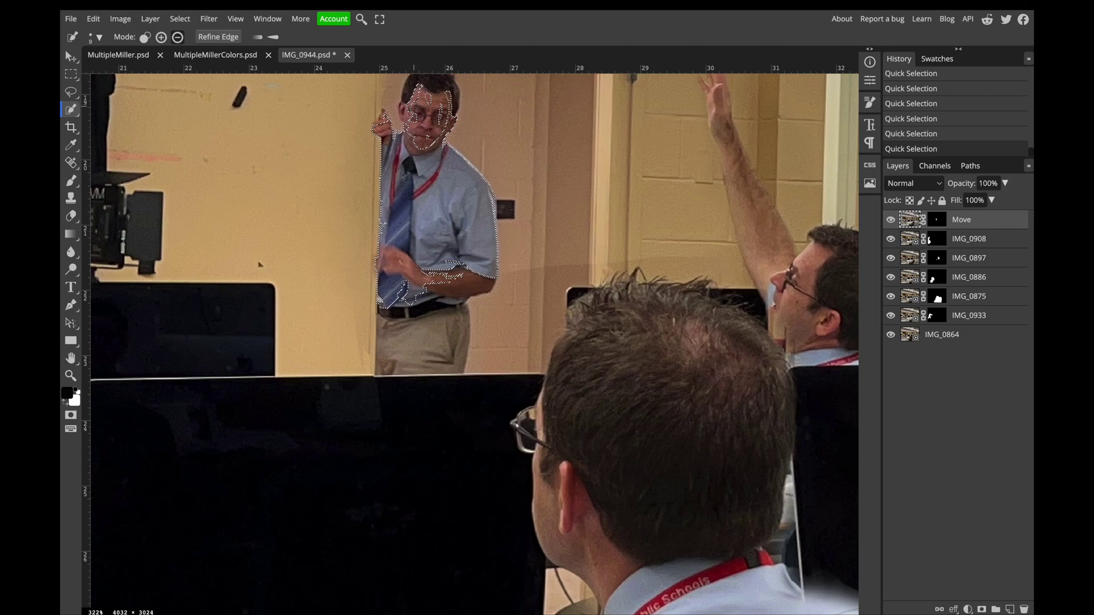
key("alt")
key("bracketright")
key("alt")
left_click(428, 102, "alt")
left_click(382, 119, "alt")
- Subtract the doorway man's lower hand and forearm from the shirt selection, and undo the last subtraction near the tie
key("bracketleft")
key("bracketleft")
mouse_move(450, 278)
left_mouse_down()
mouse_move(390, 263)
mouse_move(419, 270)
left_mouse_up()
left_click(388, 249)
left_click(402, 289, "alt")
key("ctrl+z")
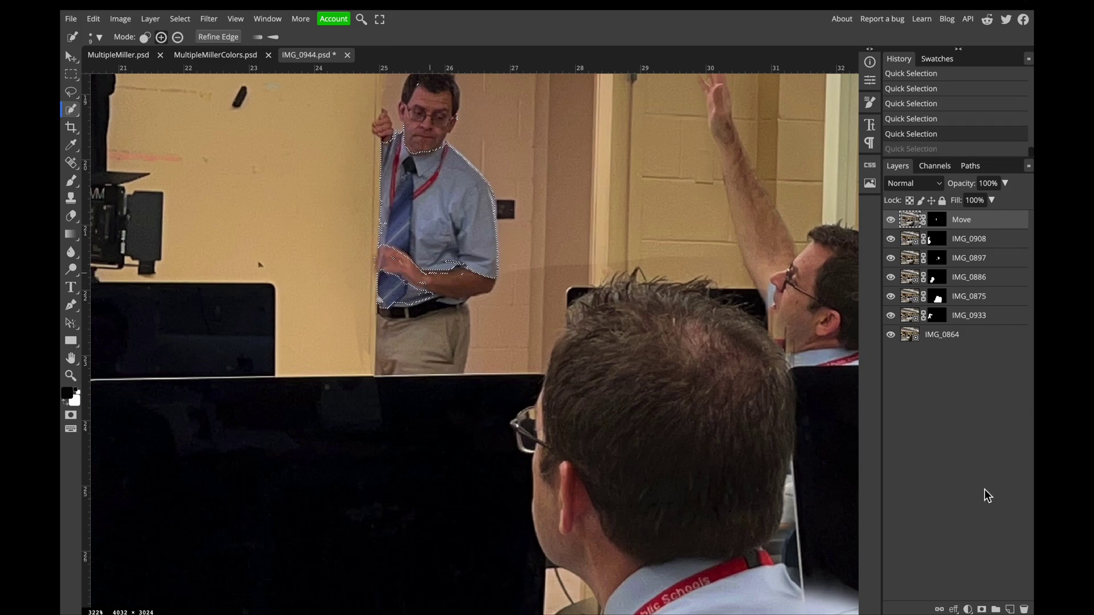
- Add a Hue/Saturation adjustment layer from the shirt selection and turn on Colorize
left_click(968, 609)
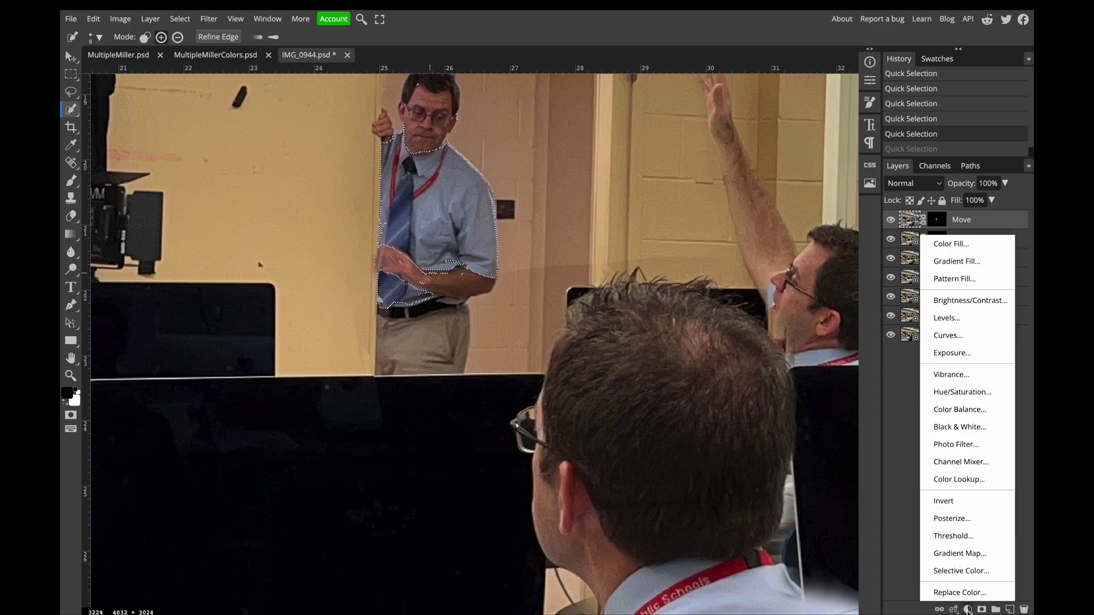
left_click(982, 397)
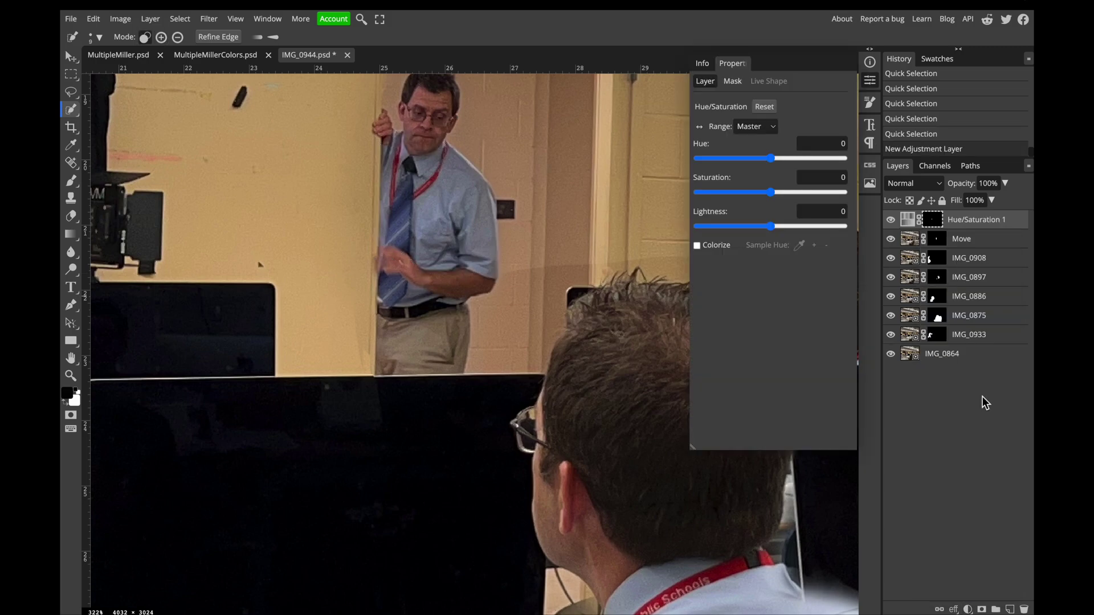
left_click(697, 246)
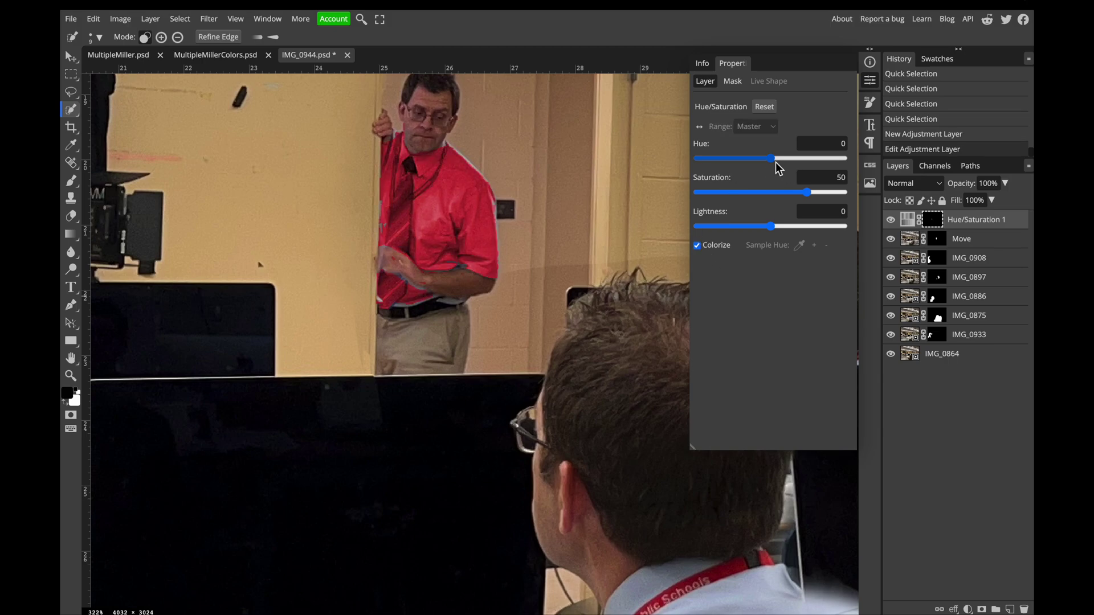
- Tint the doorway man's shirt grey with hue -19, saturation 3 and lightness -14
mouse_move(772, 161)
left_mouse_down()
mouse_move(806, 162)
mouse_move(733, 162)
mouse_move(762, 162)
left_mouse_up()
left_click_drag(808, 192, 774, 200)
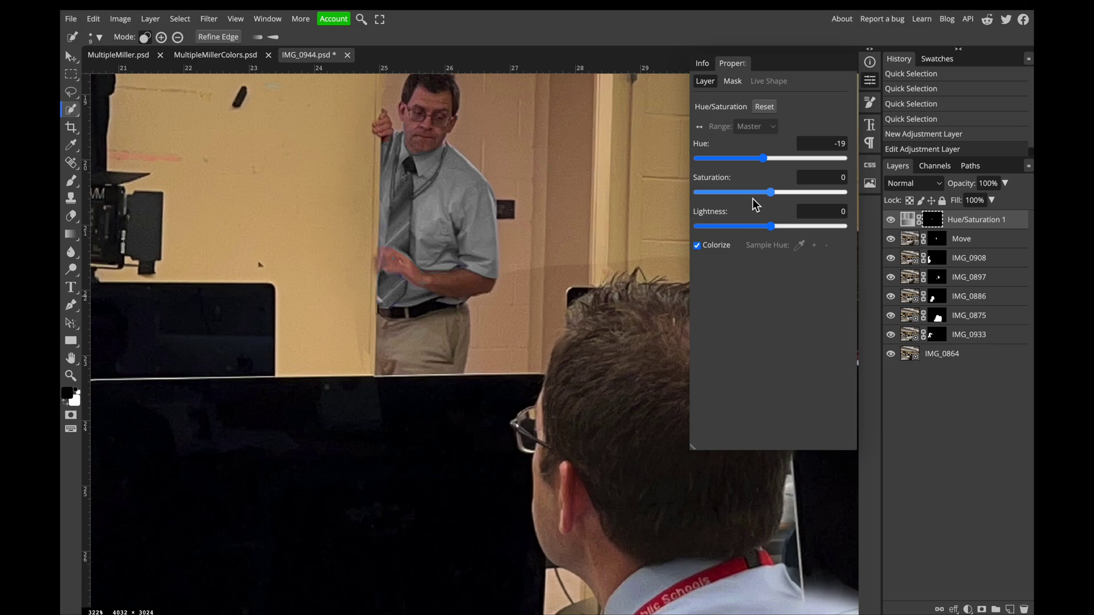
left_click_drag(778, 198, 763, 234)
left_click_drag(782, 194, 775, 197)
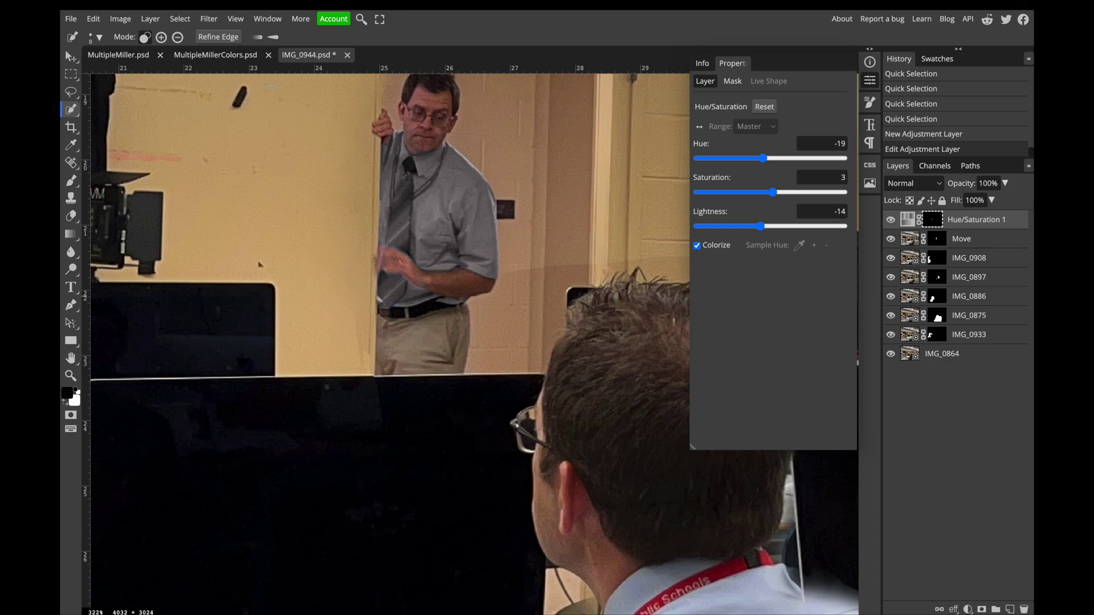
- Recolour the doorway man's shirt green with hue 105 and saturation 23
scroll(387, 342, "down", 10)
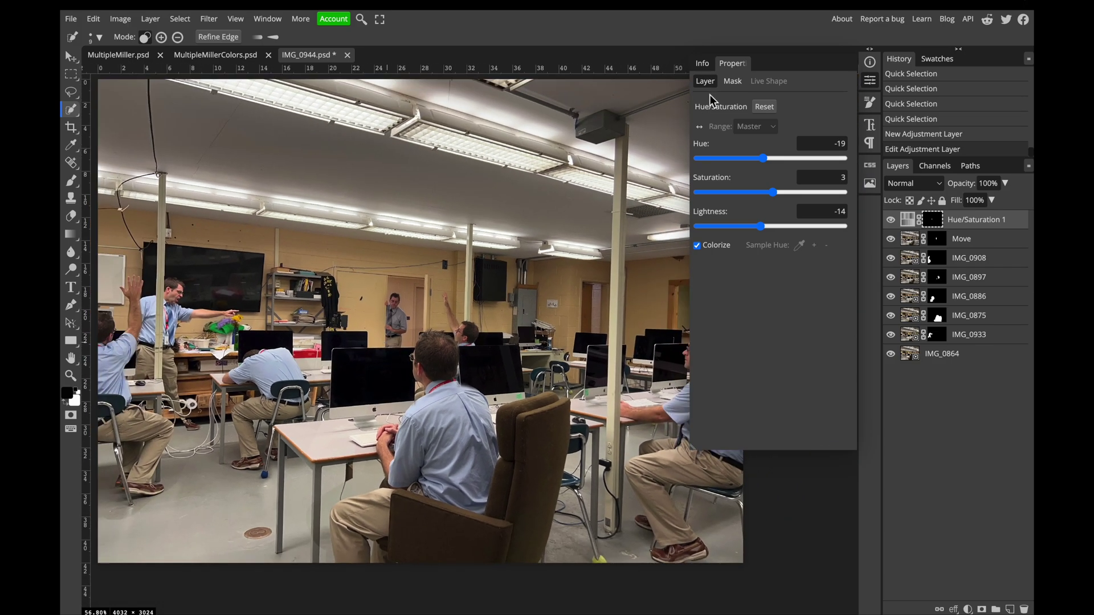
left_click_drag(763, 158, 790, 196)
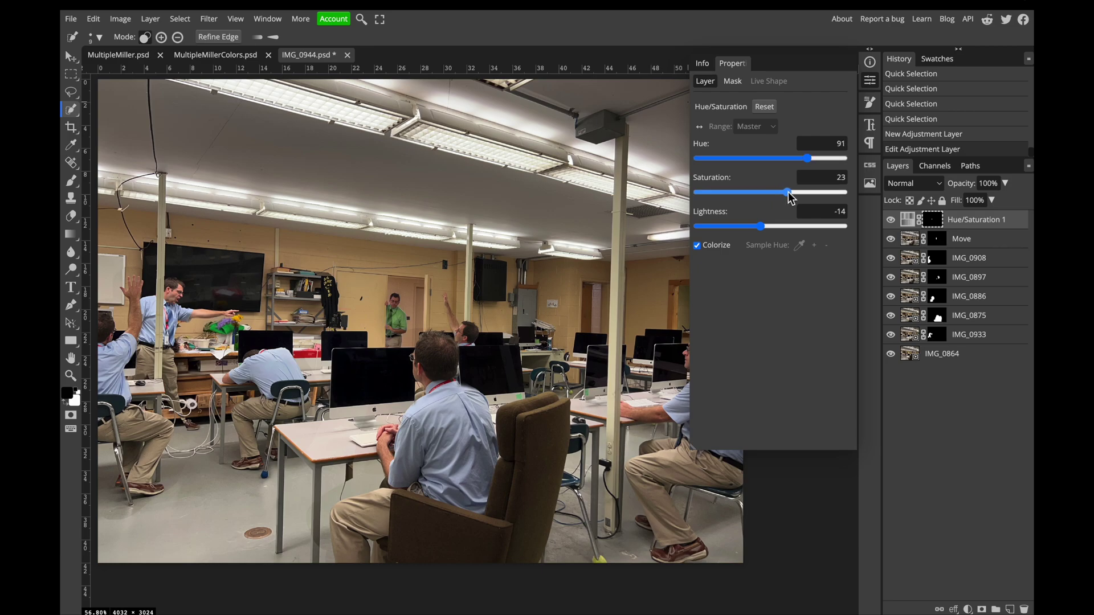
left_click_drag(806, 159, 813, 162)
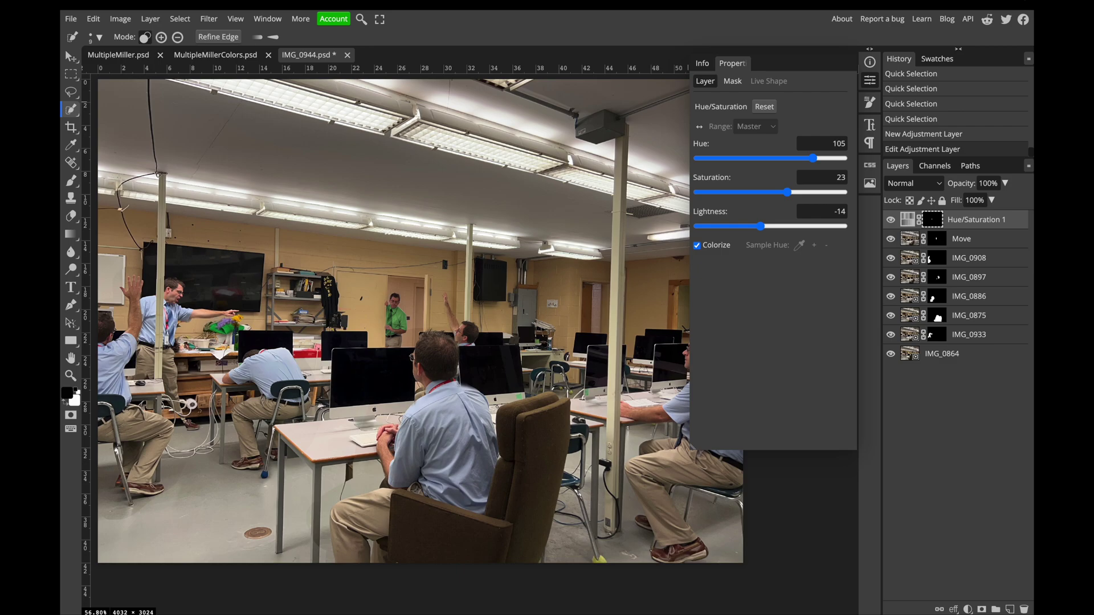
- Review the examples in MultipleMiller.psd and MultipleMillerColors.psd, and return to IMG_0944.psd
left_click(130, 55)
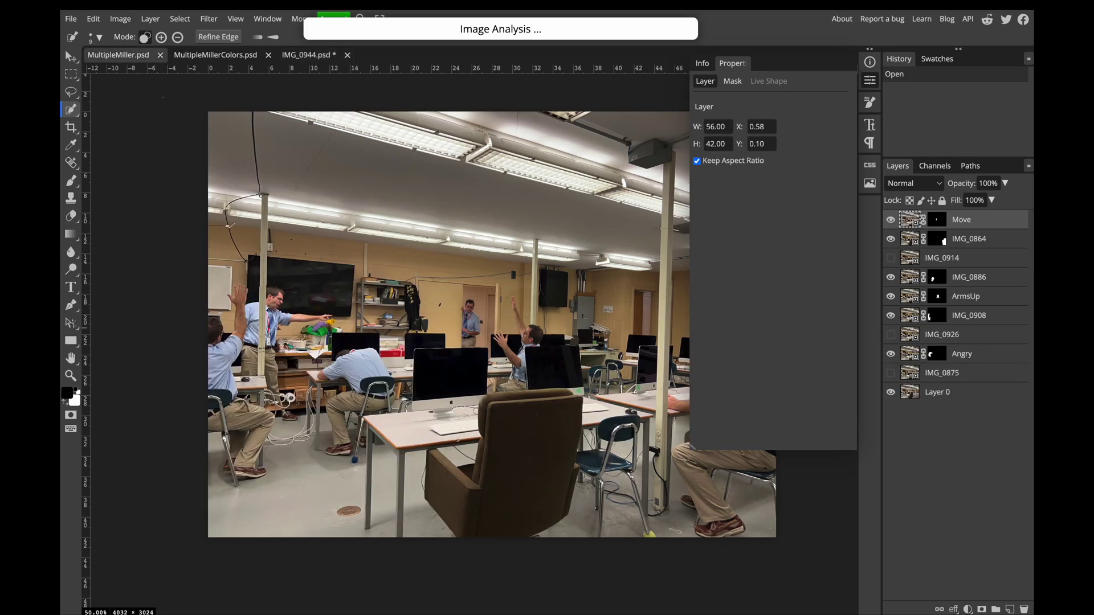
left_click(199, 55)
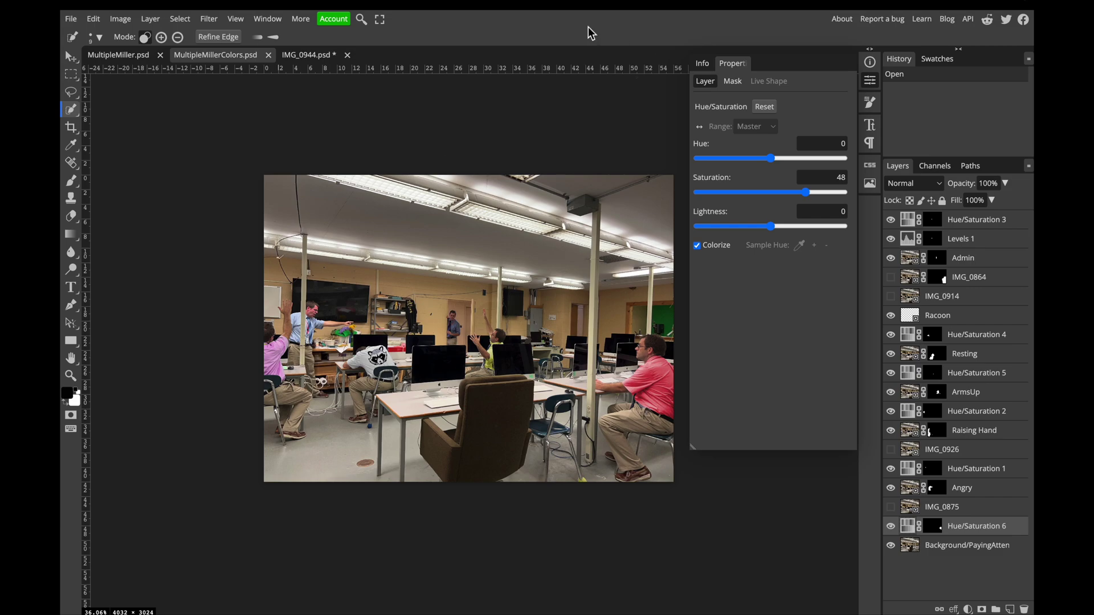
left_click(311, 57)
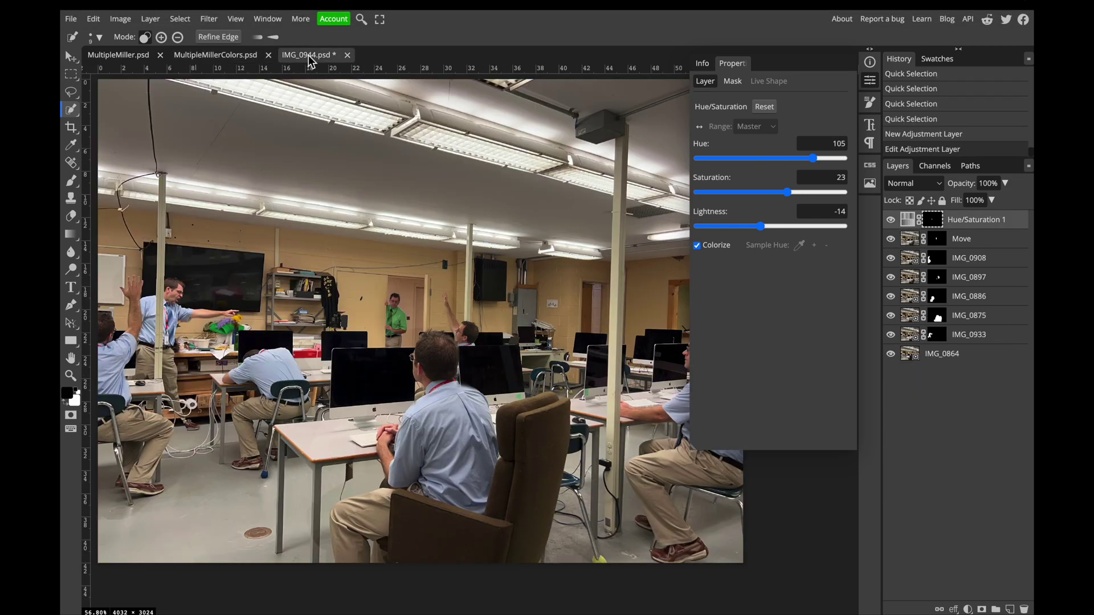
- Place the raccoon image animal-2028258_1280 from the Downloads folder into the composite
left_click(70, 19)
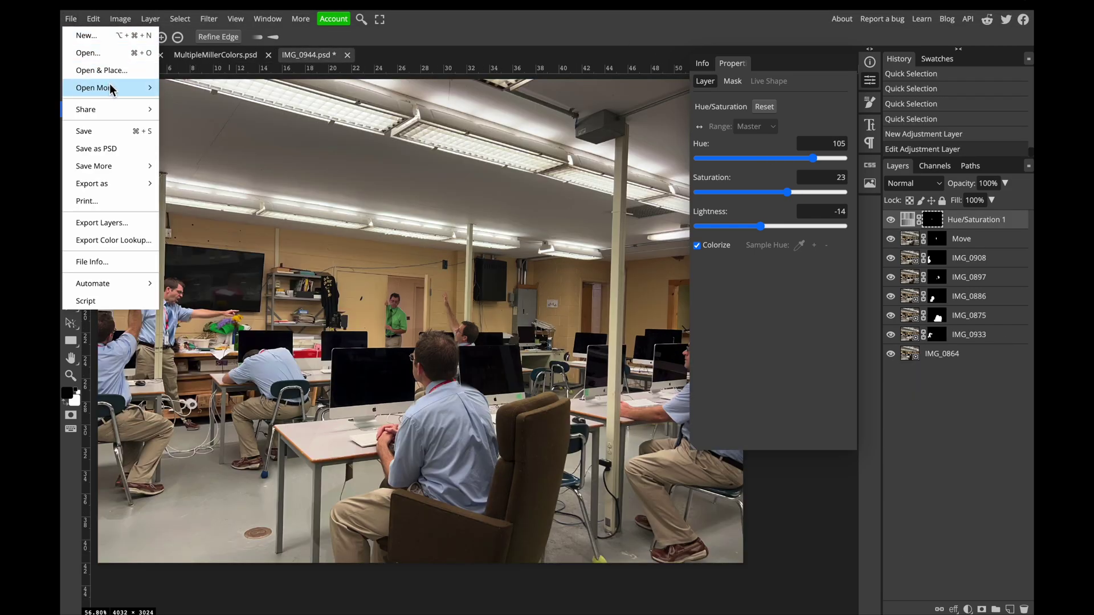
left_click(117, 70)
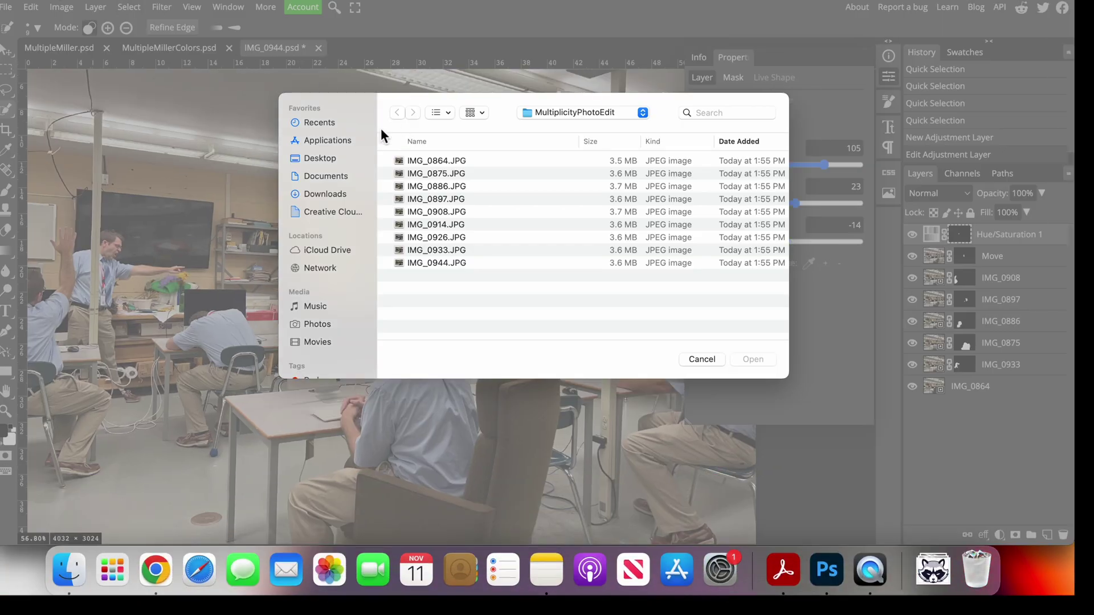
left_click(330, 194)
left_click(494, 162)
left_click(755, 359)
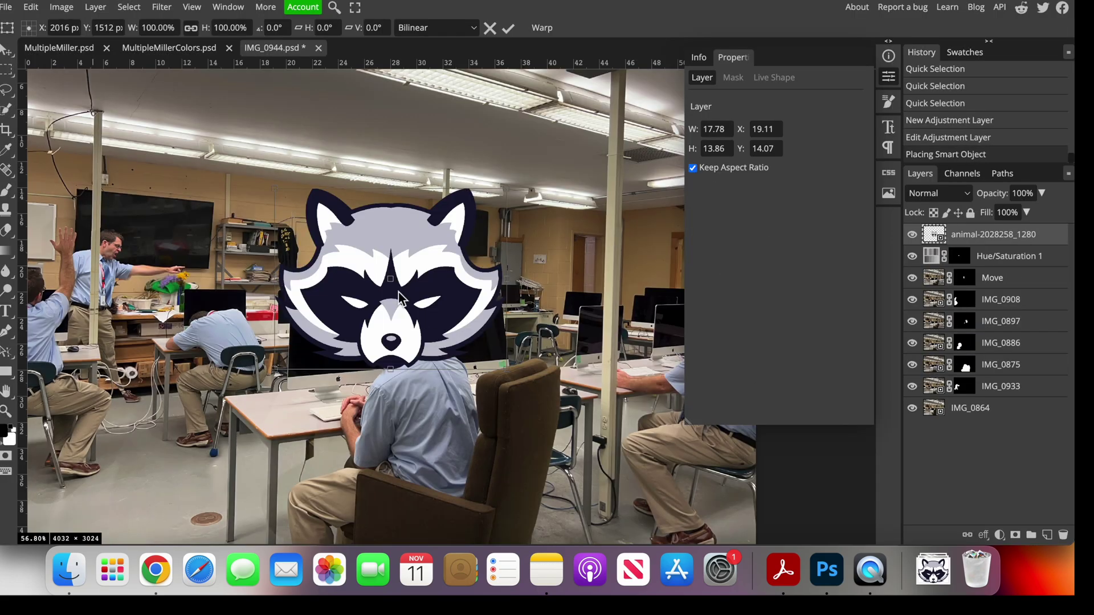
- Scale the raccoon to 18.62%, rotate it -19°, and position it on the back of the man resting his head
left_click_drag(425, 296, 273, 336)
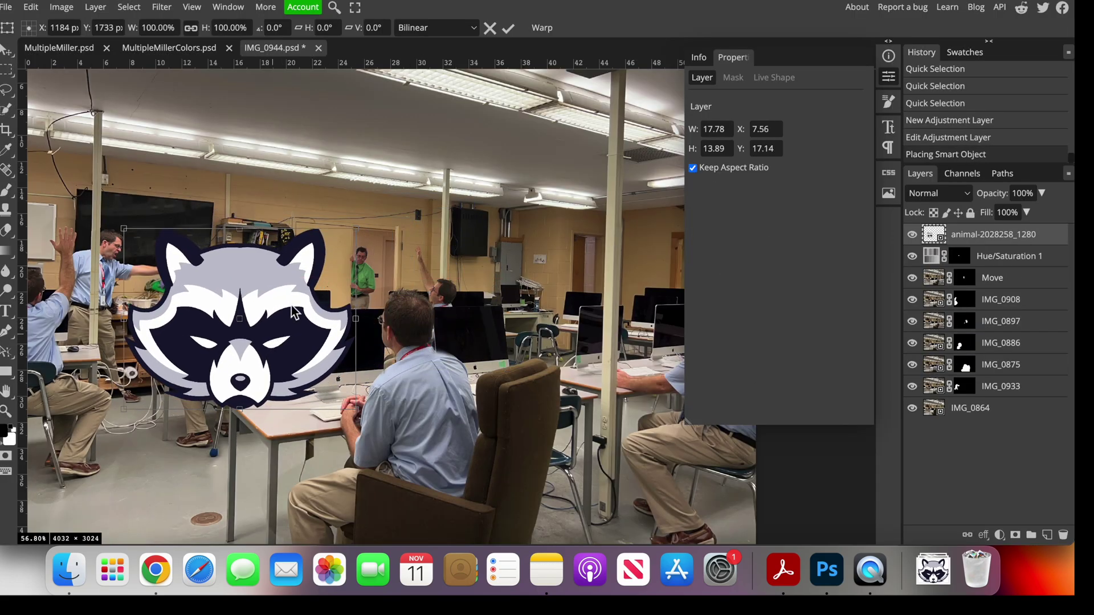
left_click_drag(355, 229, 192, 356)
left_click_drag(169, 399, 232, 346)
left_click_drag(254, 304, 239, 341)
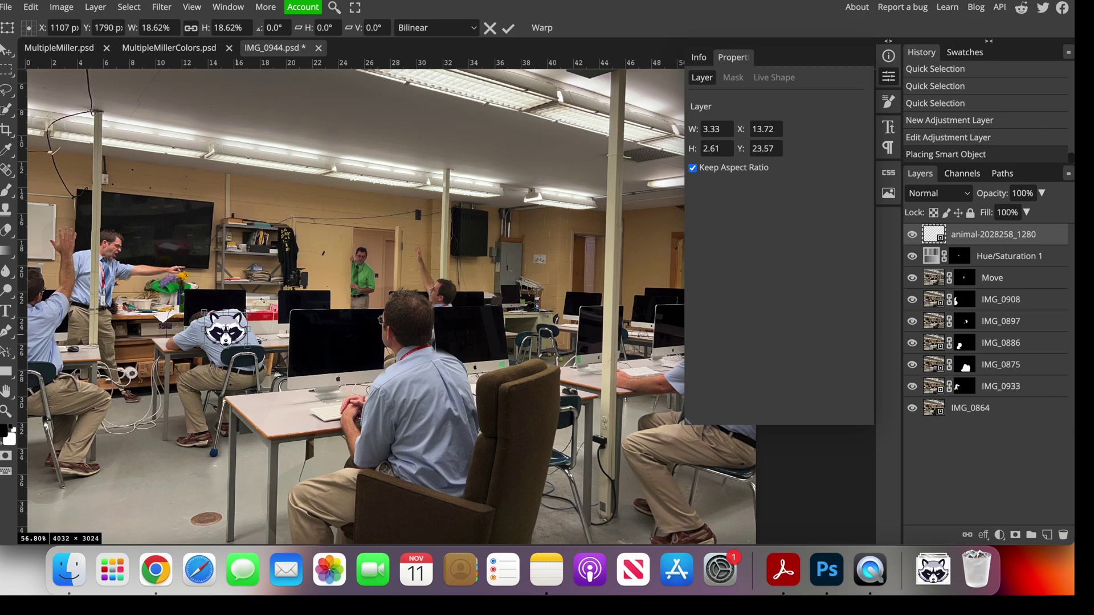
left_click_drag(261, 300, 247, 293)
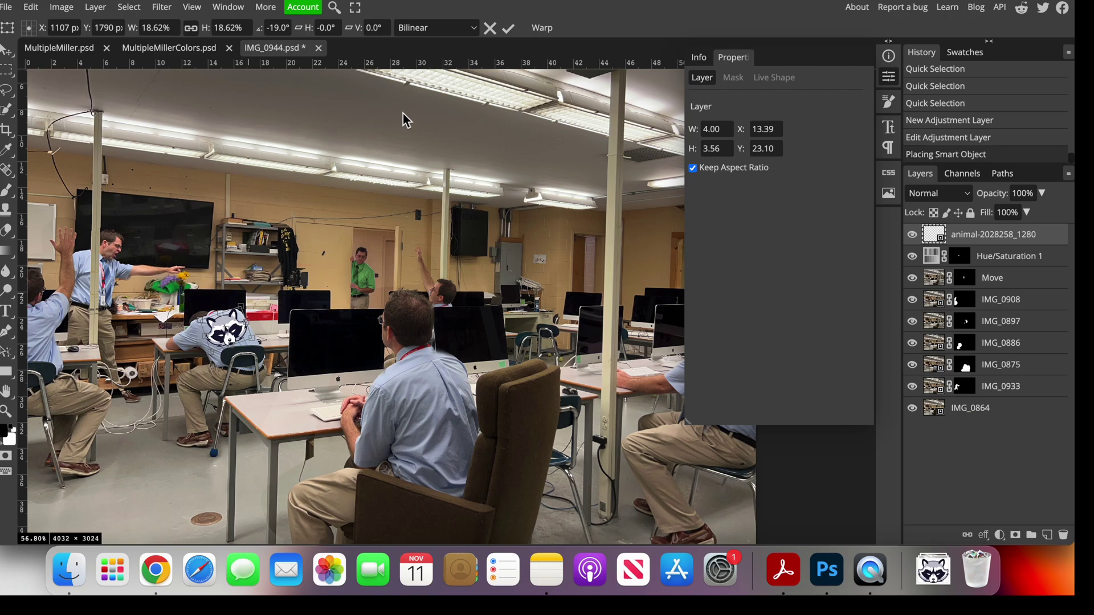
left_click(507, 28)
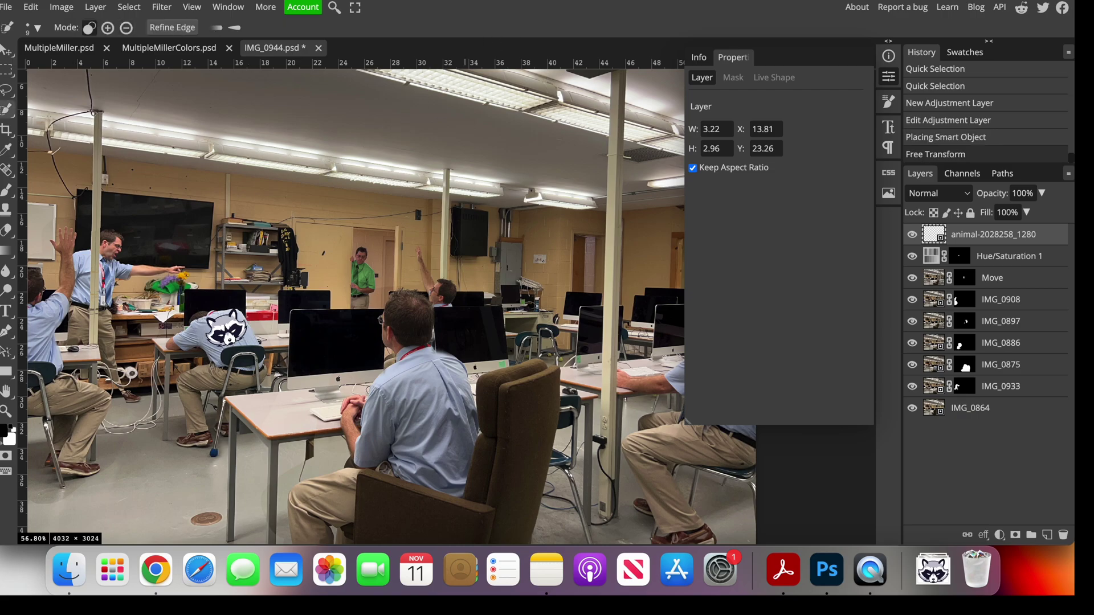
- Warp the raccoon to follow the curve of the resting man's back, and nudge it slightly into place on the shirt
left_click(354, 8)
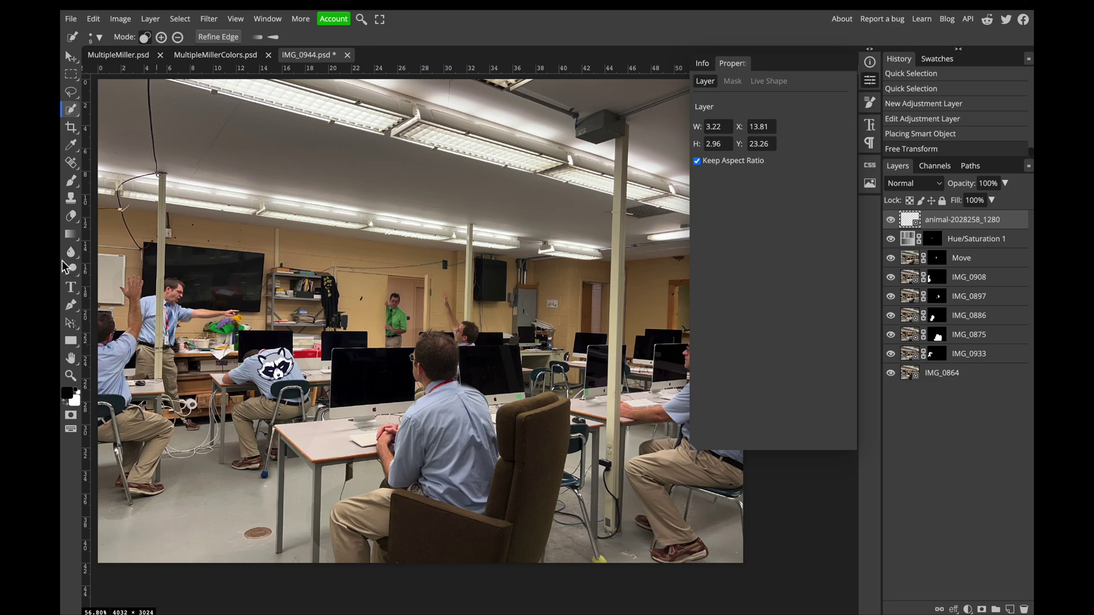
left_click(93, 19)
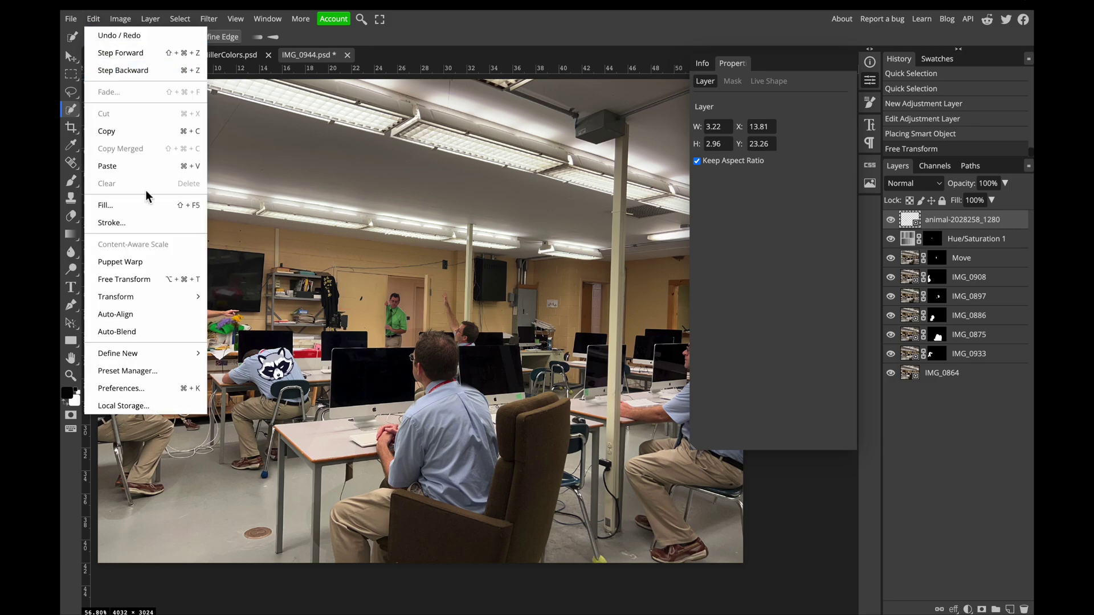
mouse_move(173, 299)
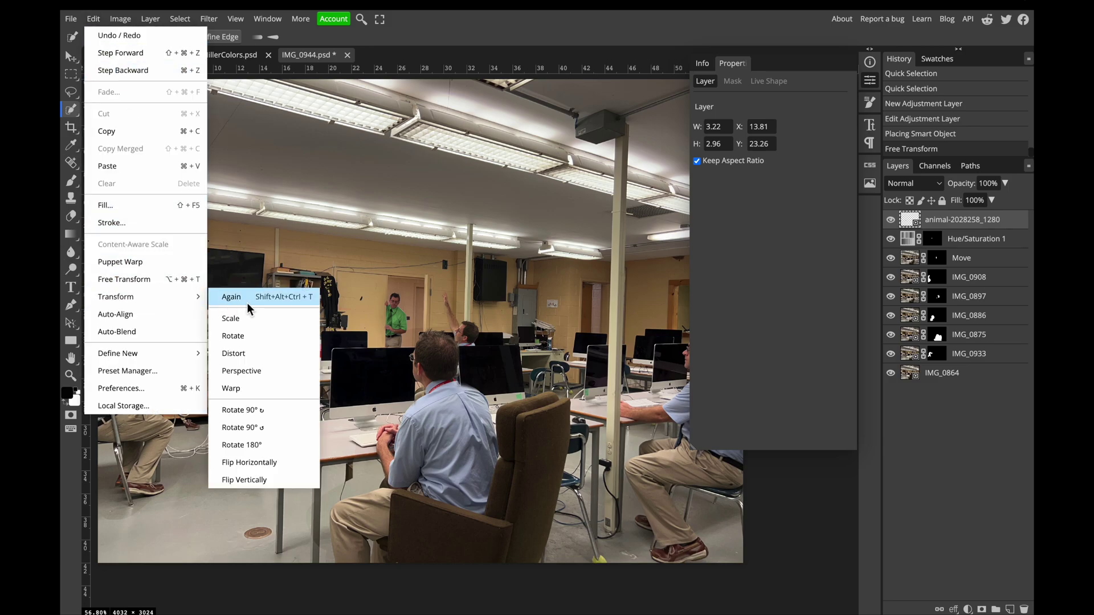
left_click(280, 399)
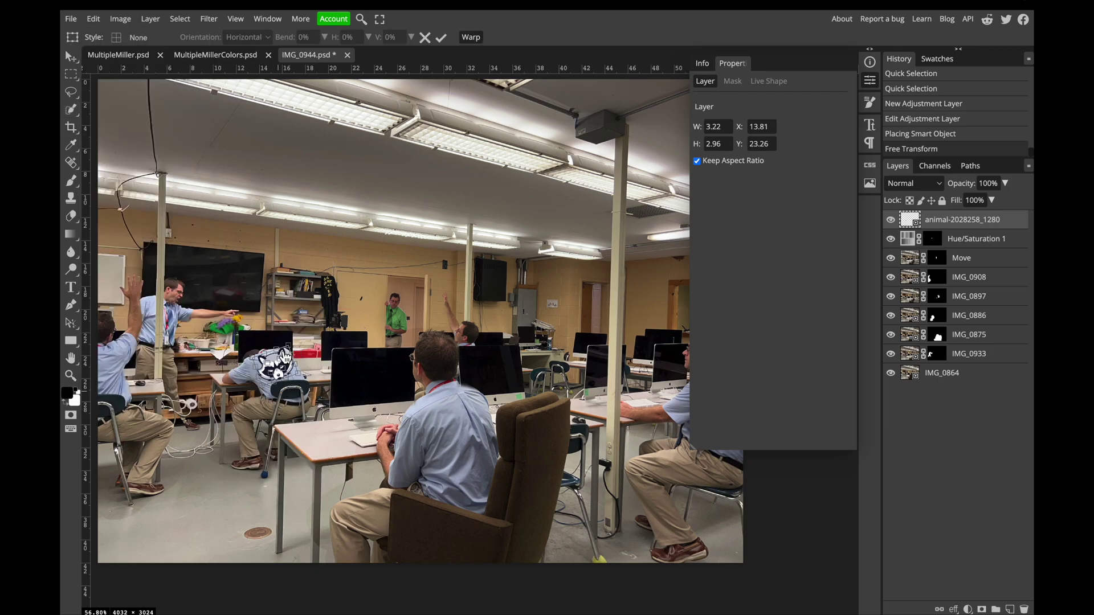
left_click_drag(294, 354, 292, 389)
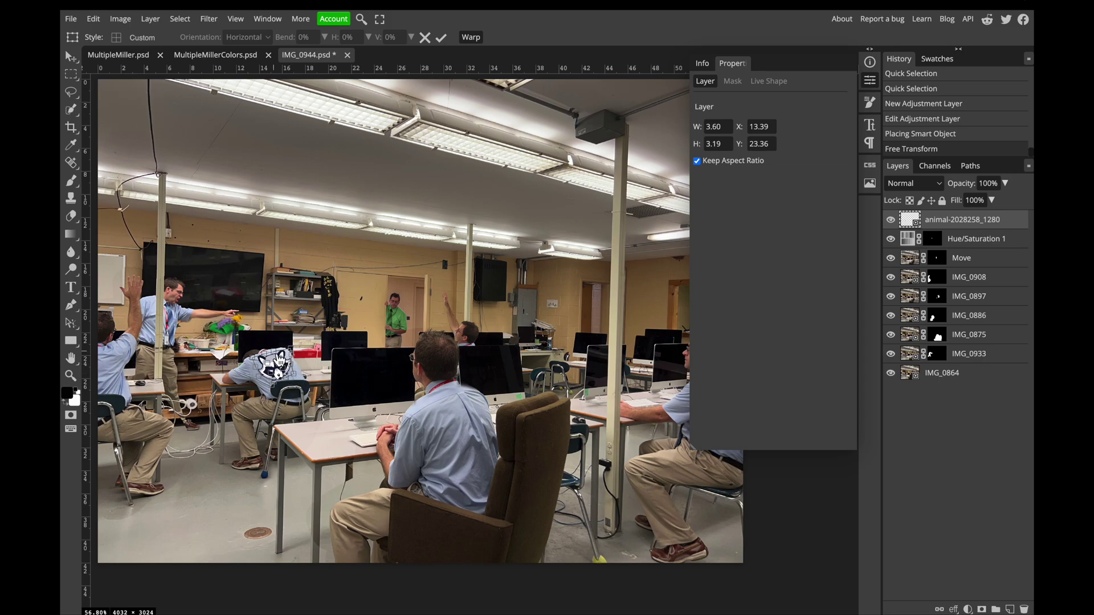
left_click(441, 38)
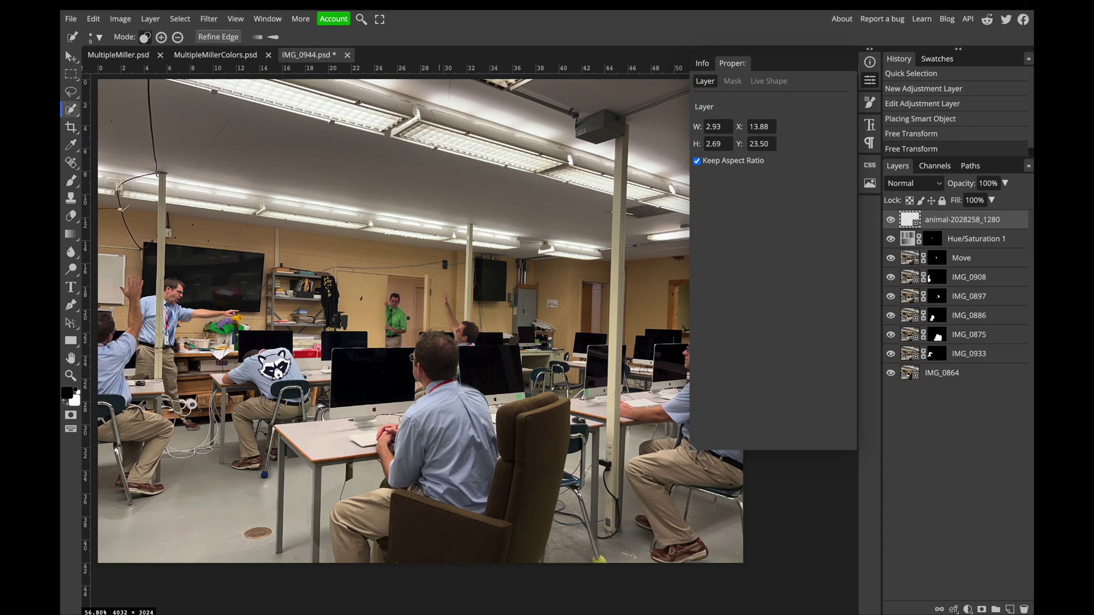
left_click(68, 52)
left_click_drag(283, 367, 288, 366)
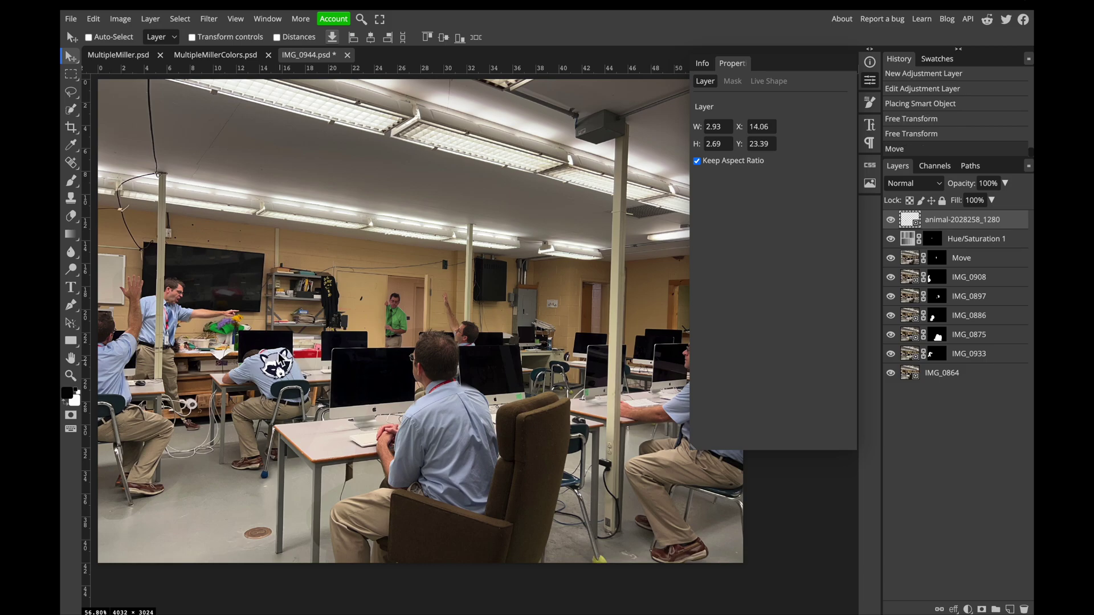
- Try the Darken, Multiply and Color Burn blending modes on the raccoon layer, and set it to Linear Burn
scroll(279, 353, "up", 6)
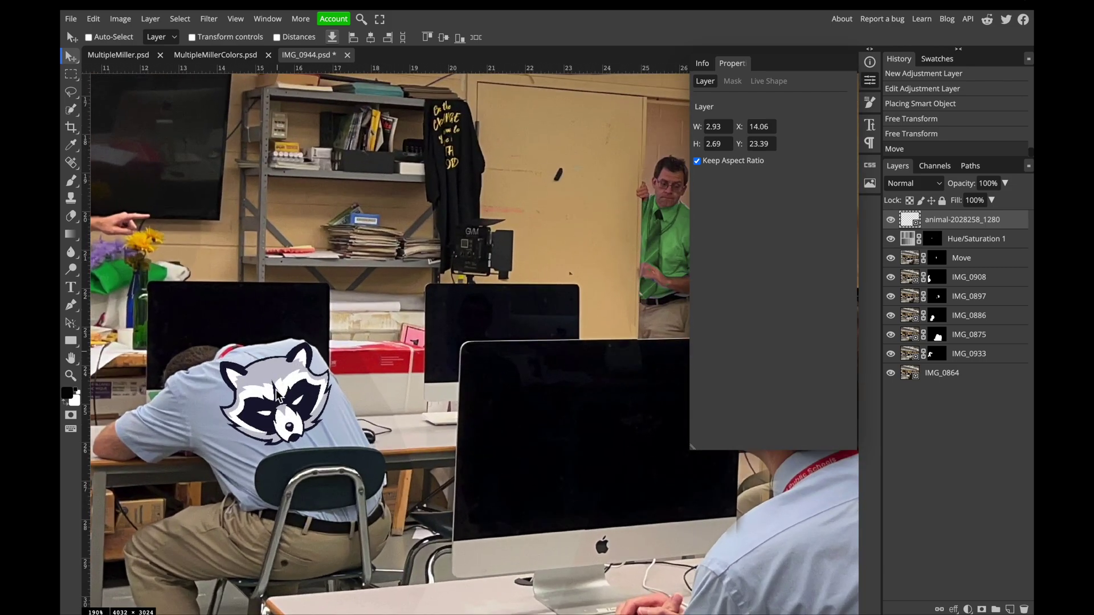
scroll(275, 396, "down", 5)
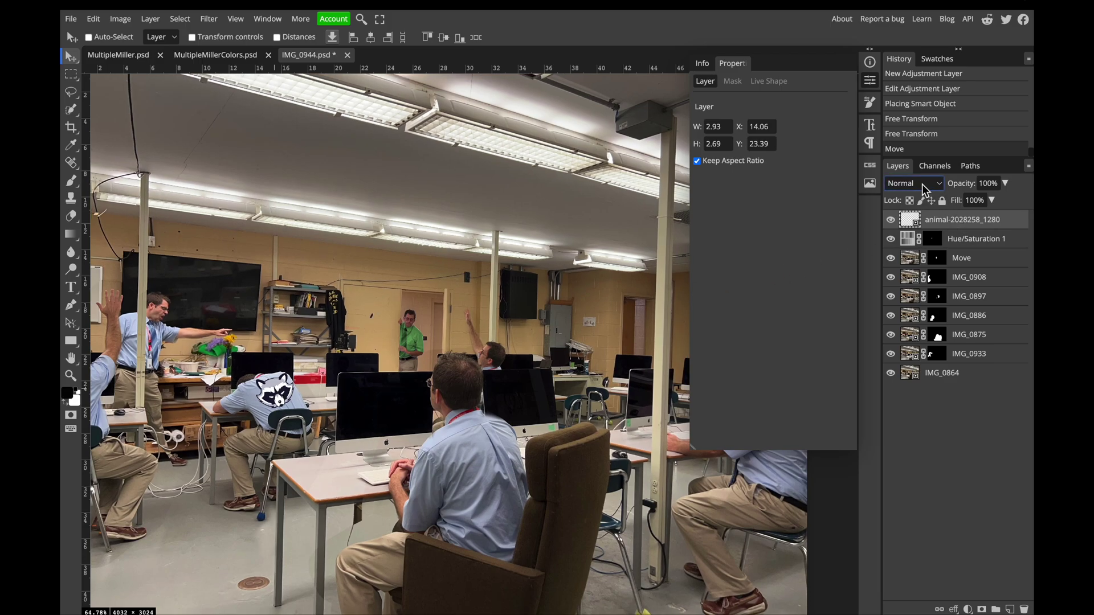
left_click(939, 184)
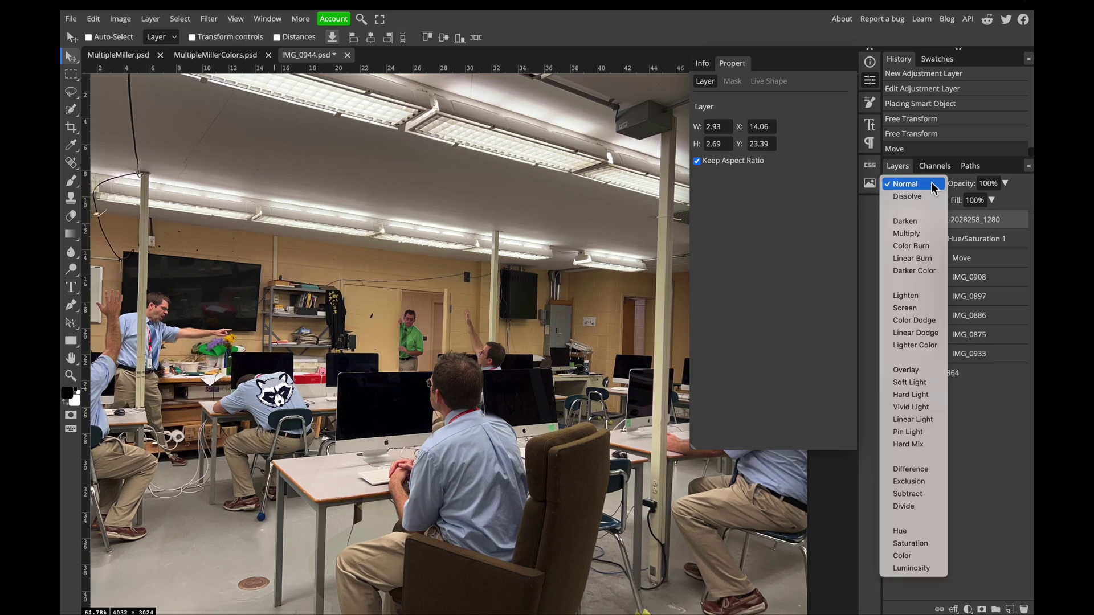
left_click(917, 221)
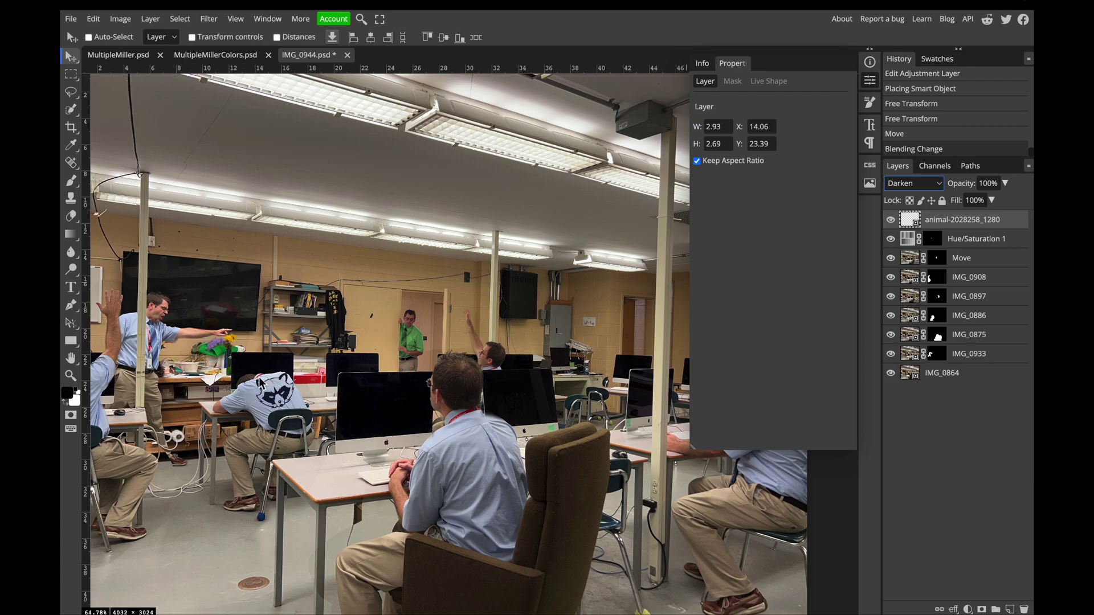
left_click(927, 186)
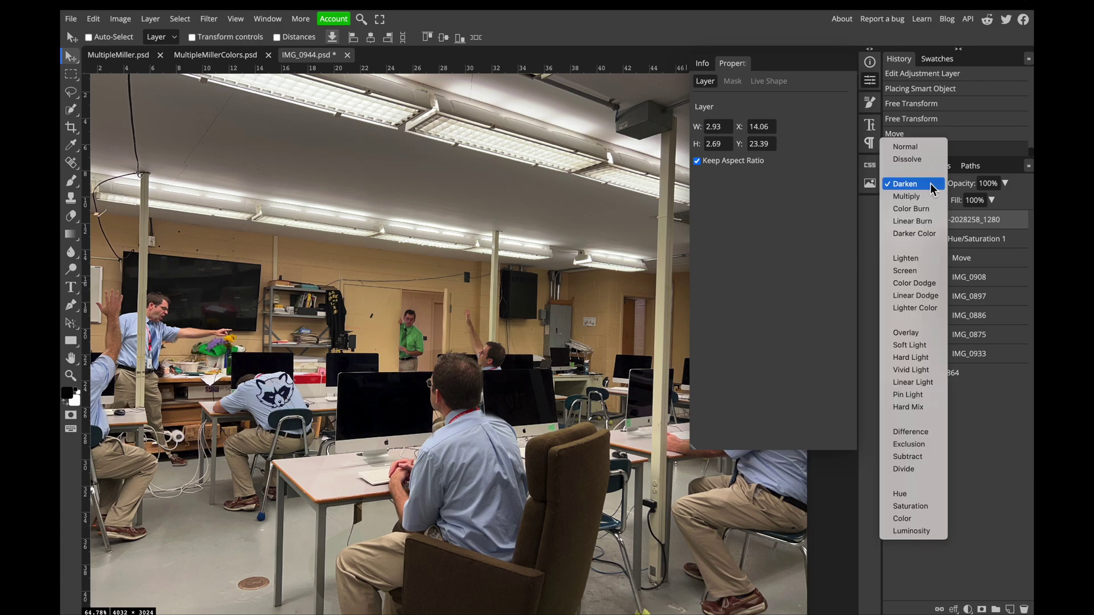
left_click(921, 200)
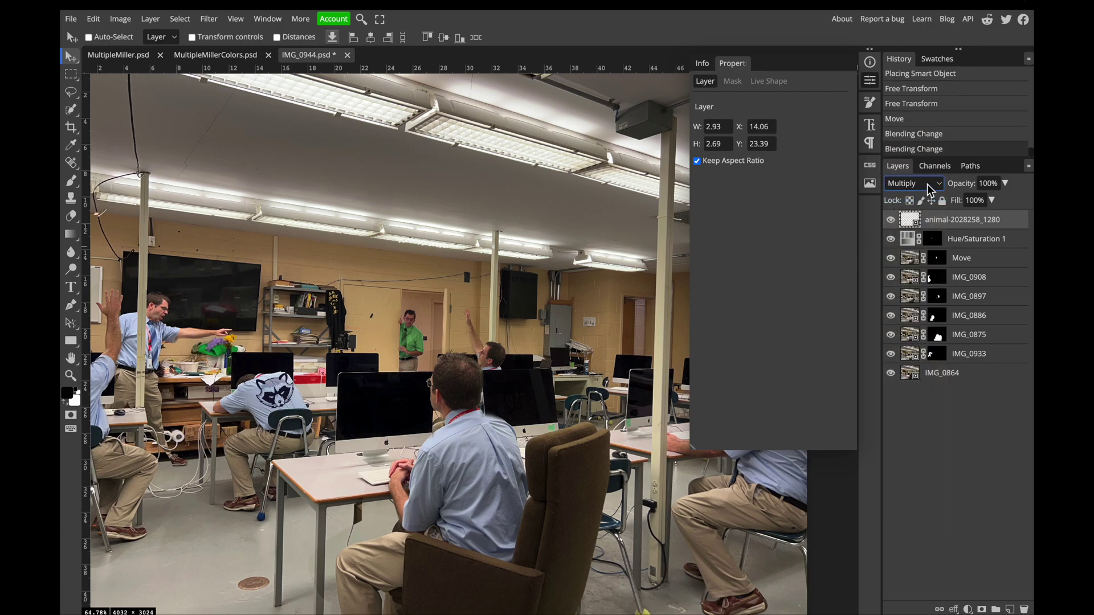
left_click(932, 186)
left_click(930, 200)
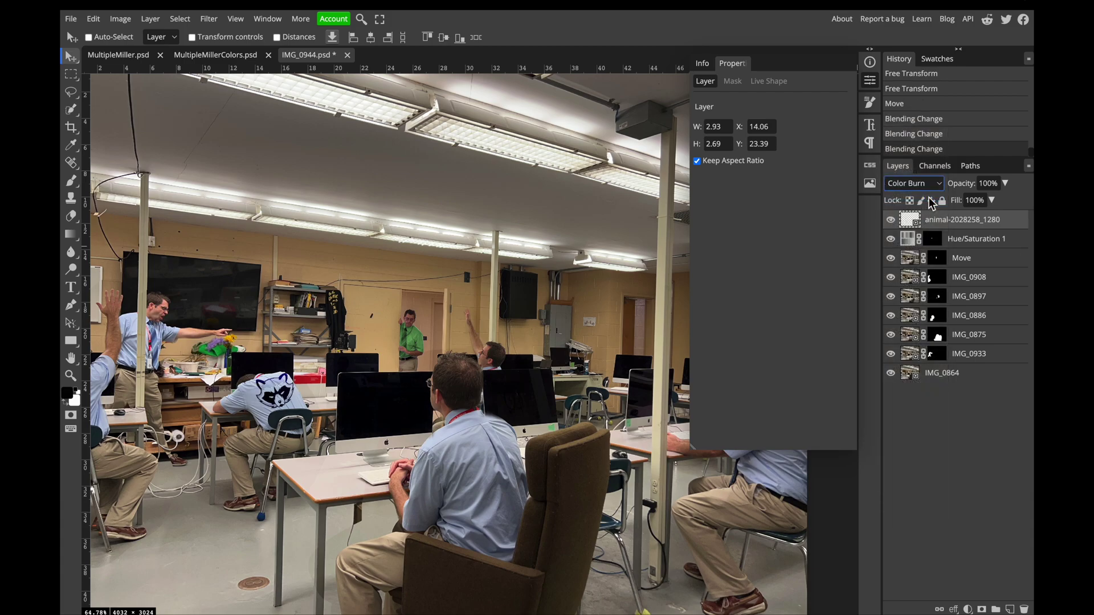
left_click(931, 187)
left_click(932, 198)
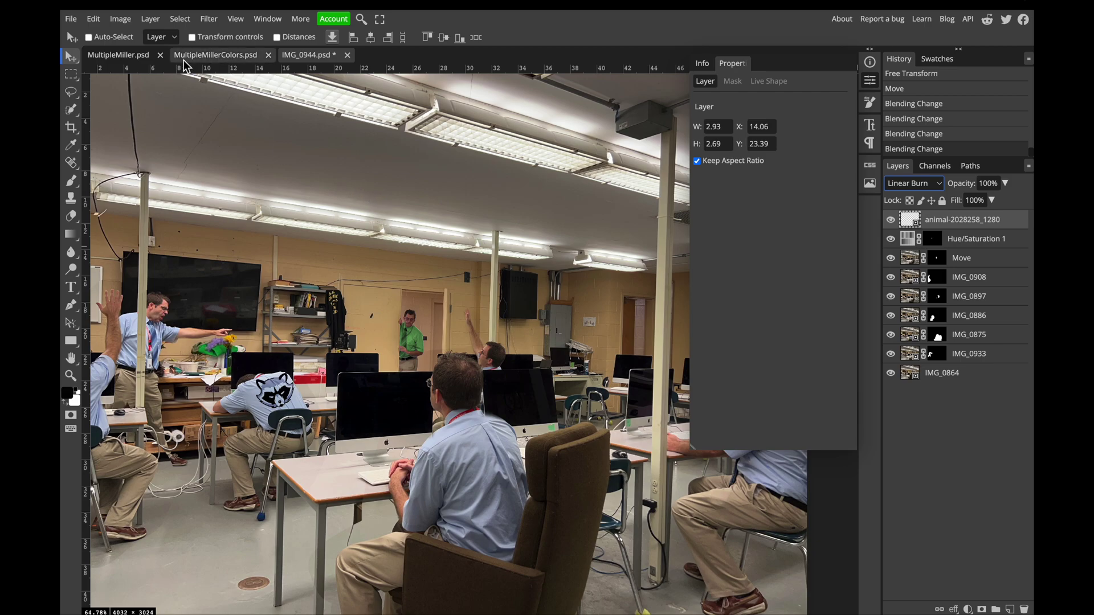
- Look over the whole finished scene in MultipleMiller.psd and its recoloured version in MultipleMillerColors.psd
left_click(130, 57)
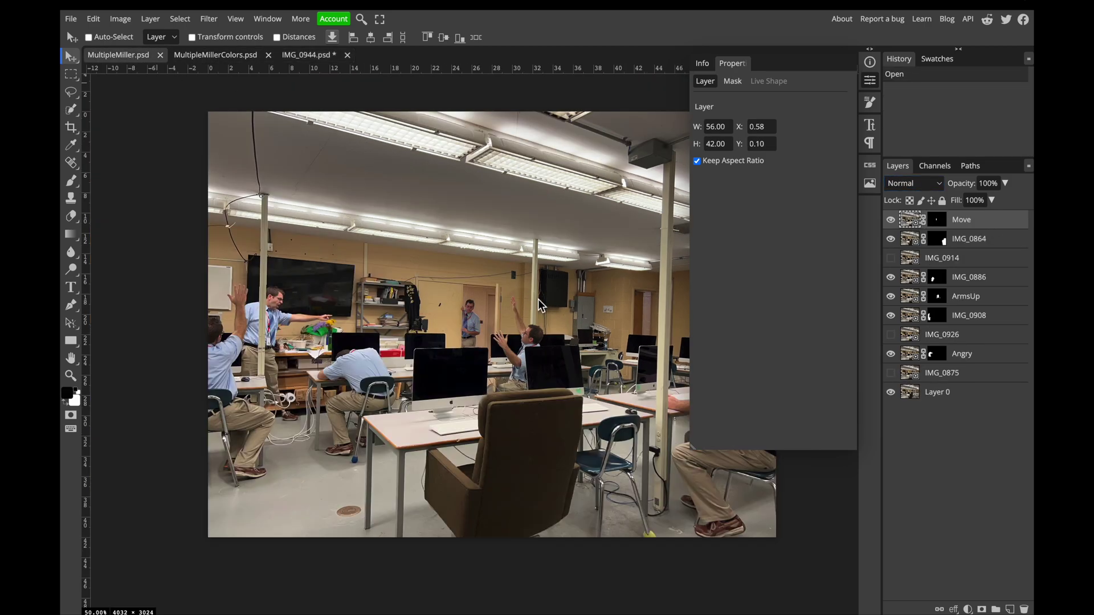
scroll(540, 306, "right", 3)
scroll(540, 306, "up", 2)
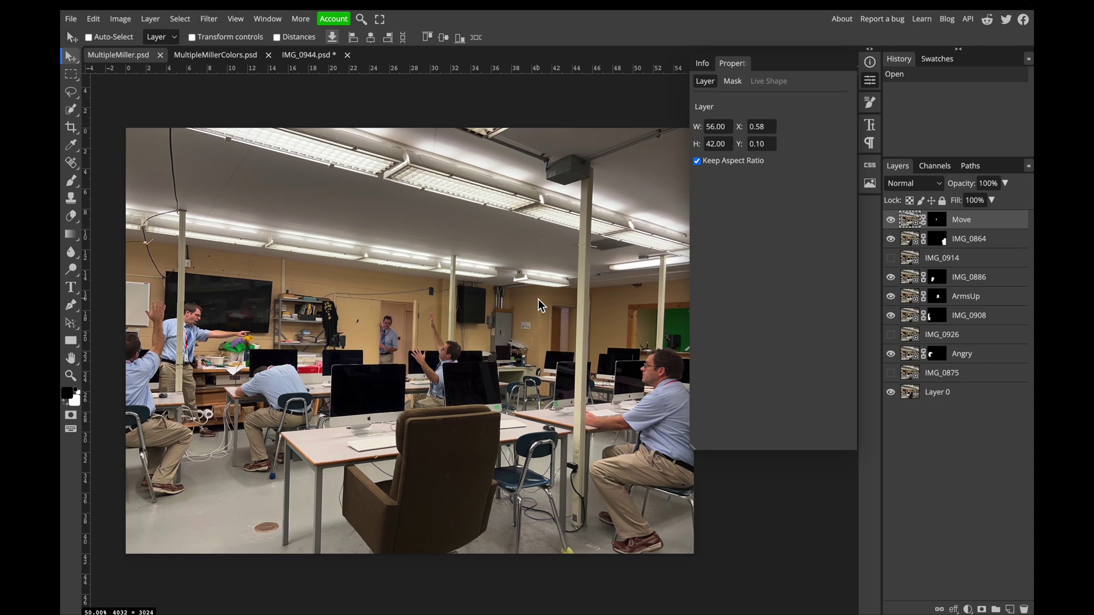
left_click(228, 57)
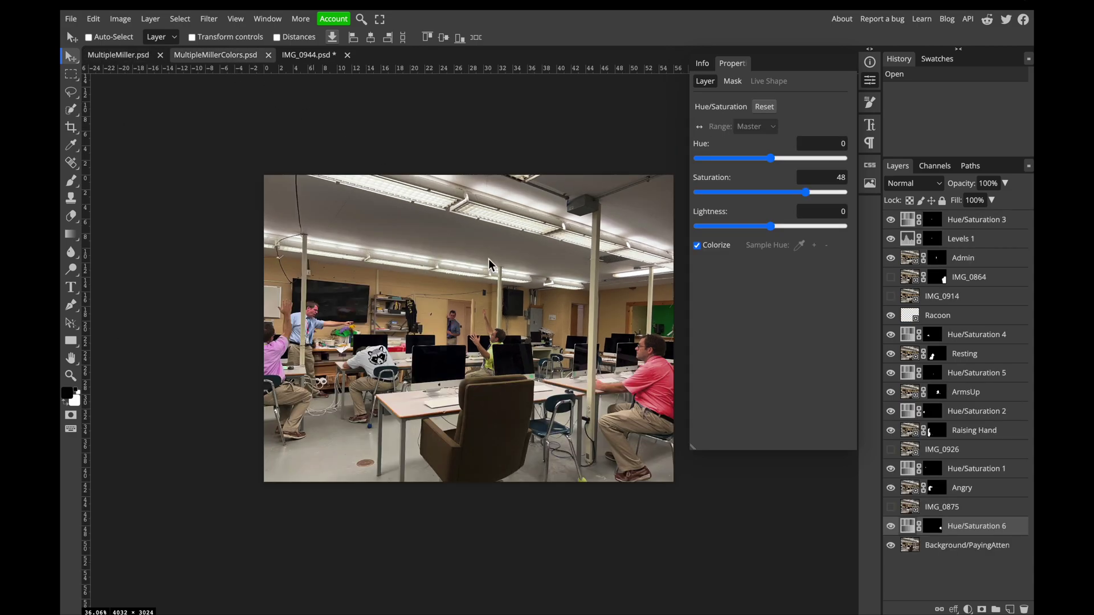
scroll(511, 299, "right", 3)
scroll(510, 298, "left", 3)
scroll(511, 298, "up", 1)
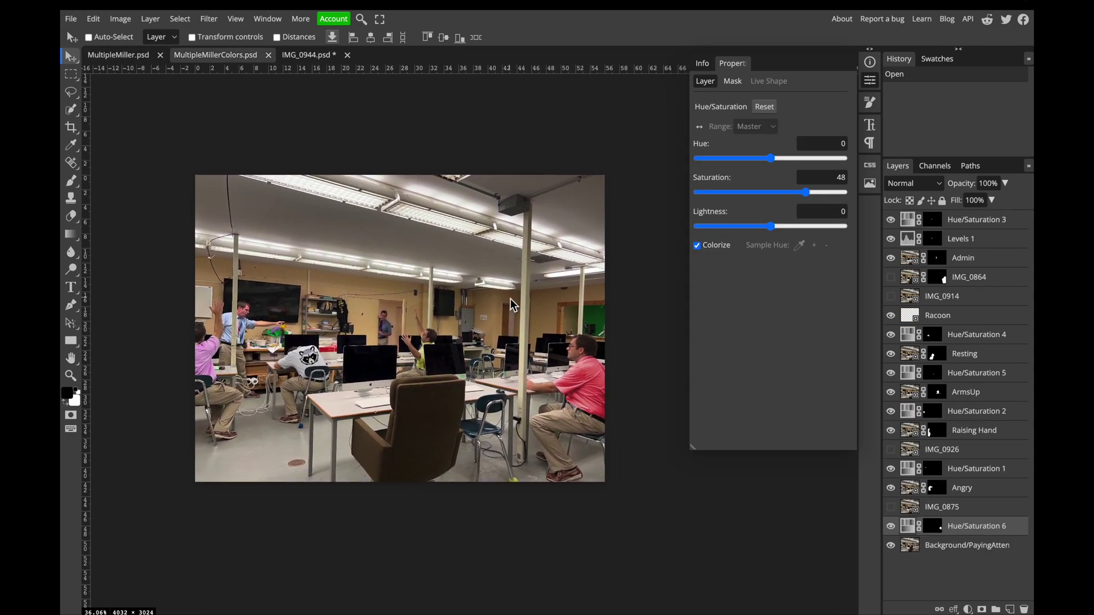